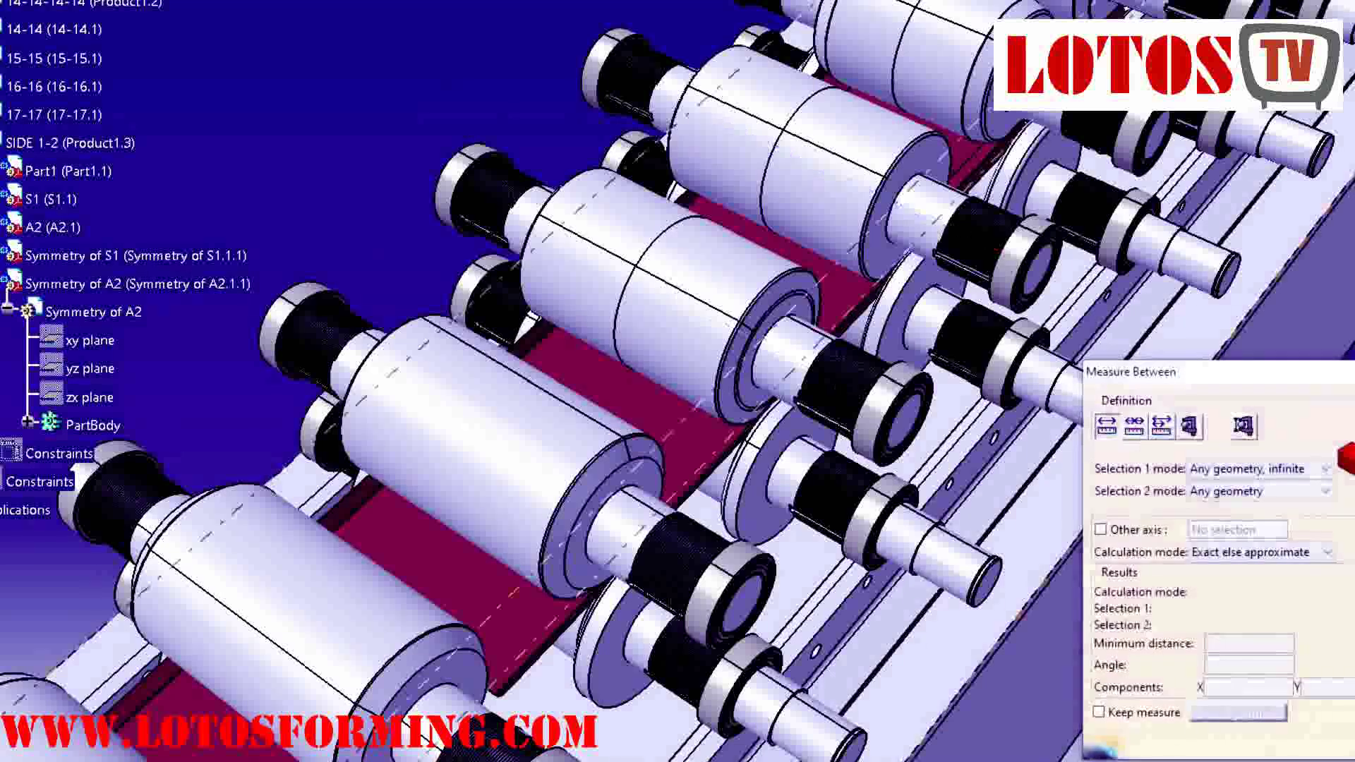
- Measure the distances between the circumferences of neighbouring upper rolls, working stand by stand from A4 to A8
middle_drag(846, 275, 645, 540)
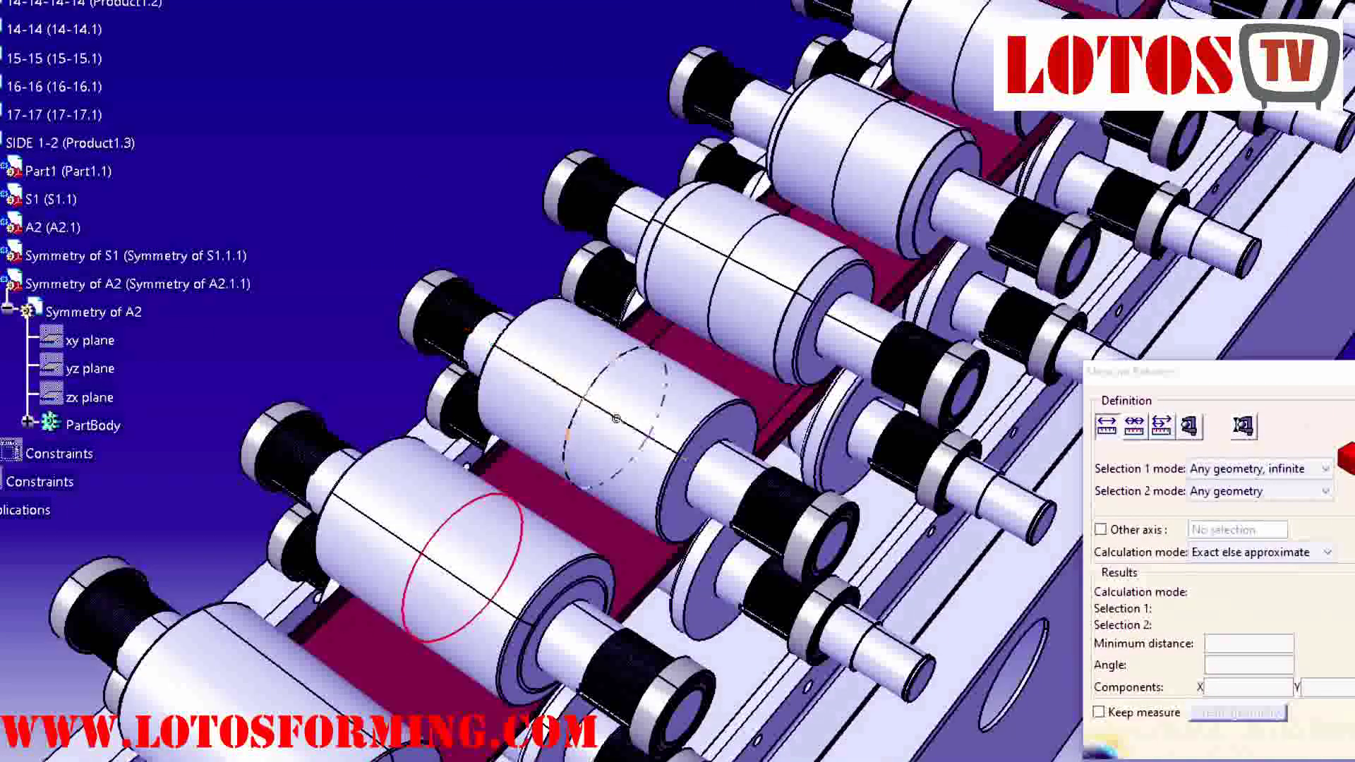
click(615, 418)
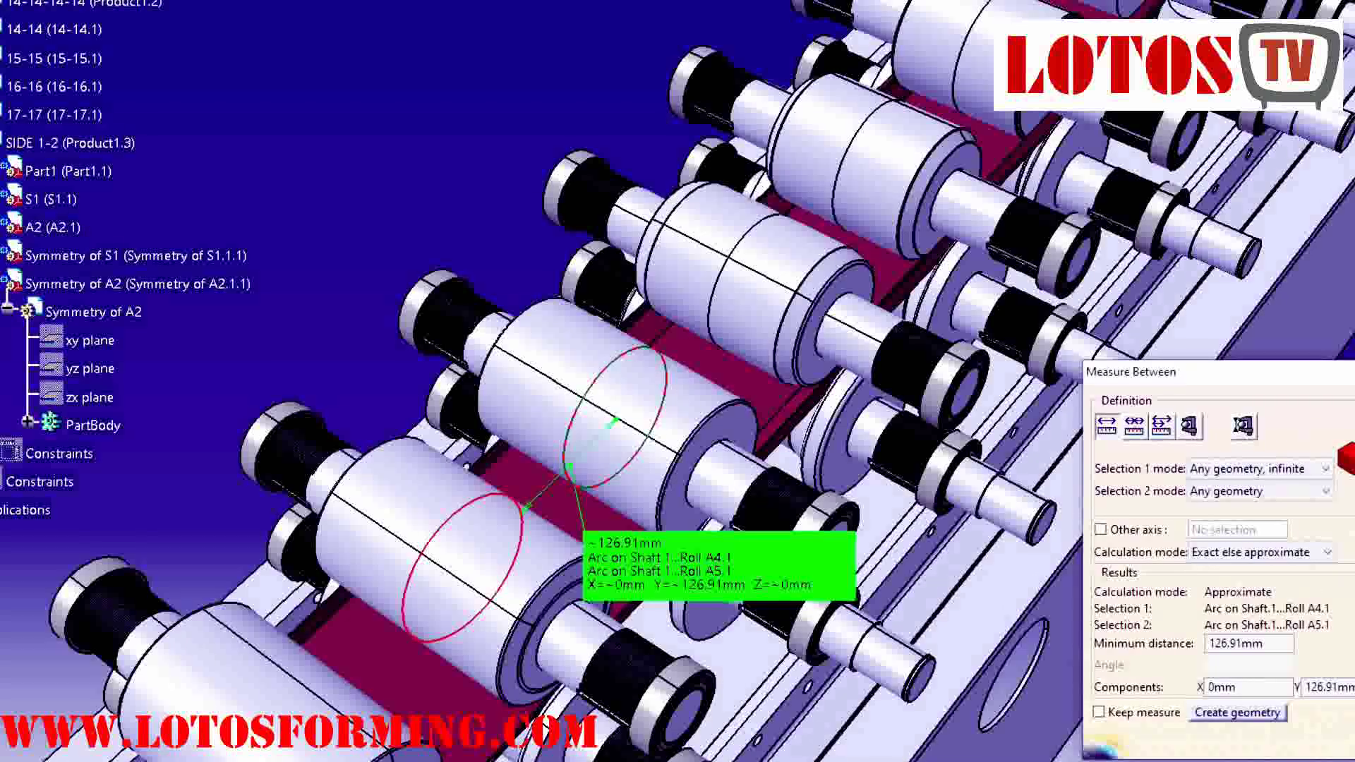
click(754, 282)
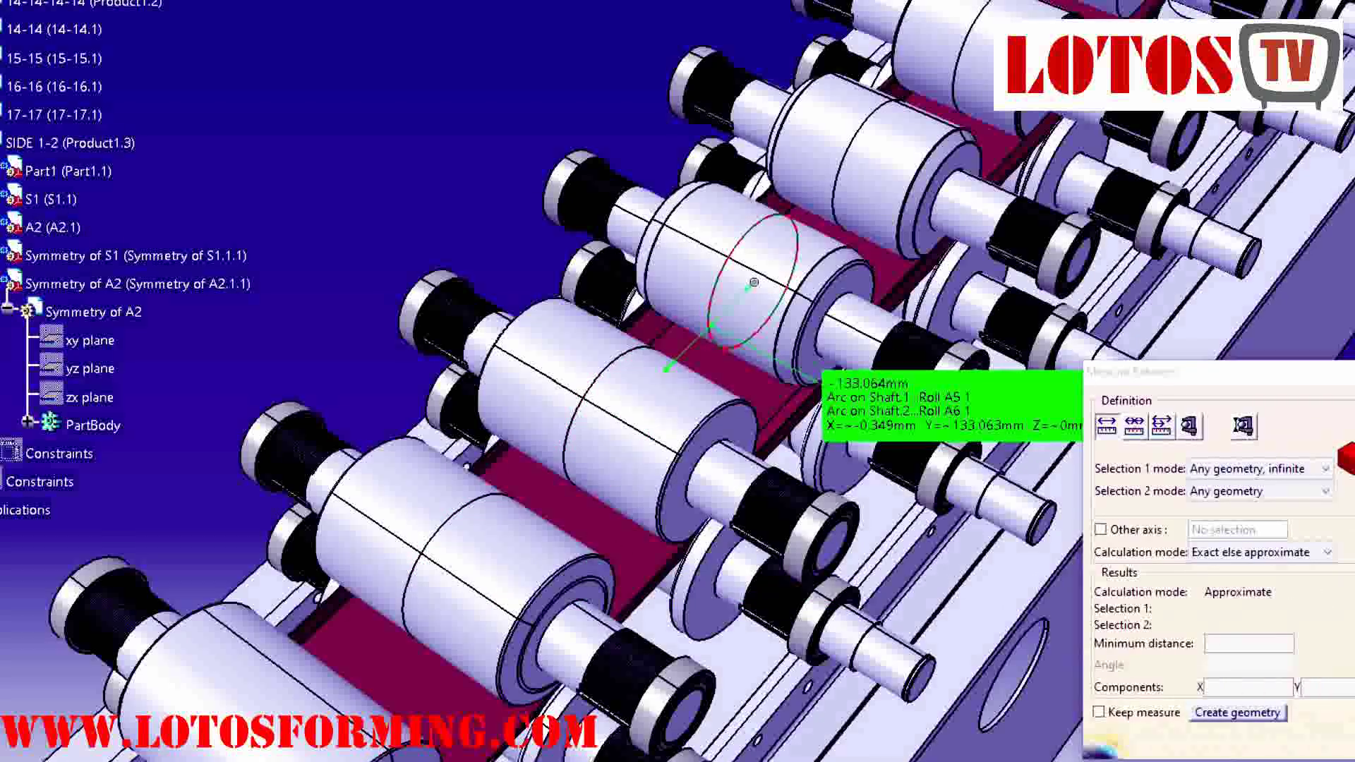
click(872, 165)
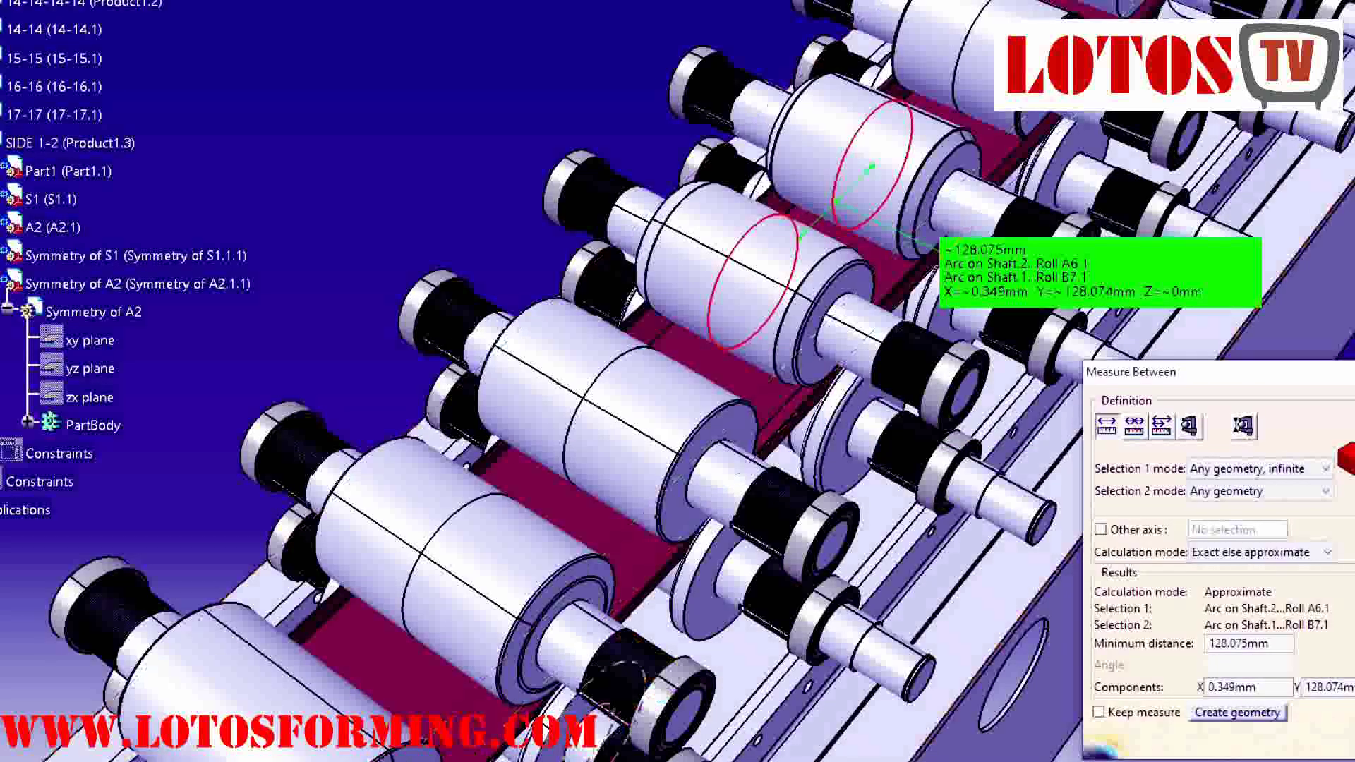
middle_drag(872, 167, 718, 411)
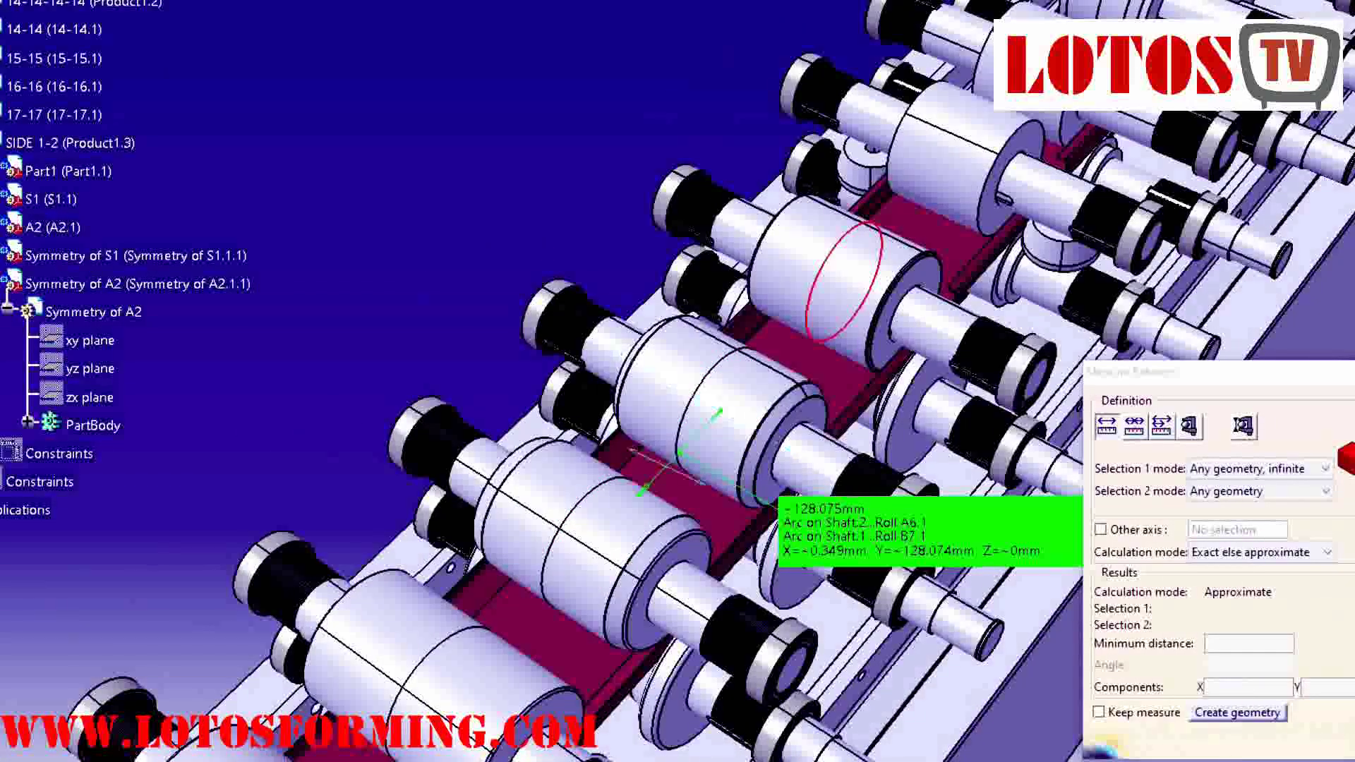
click(764, 432)
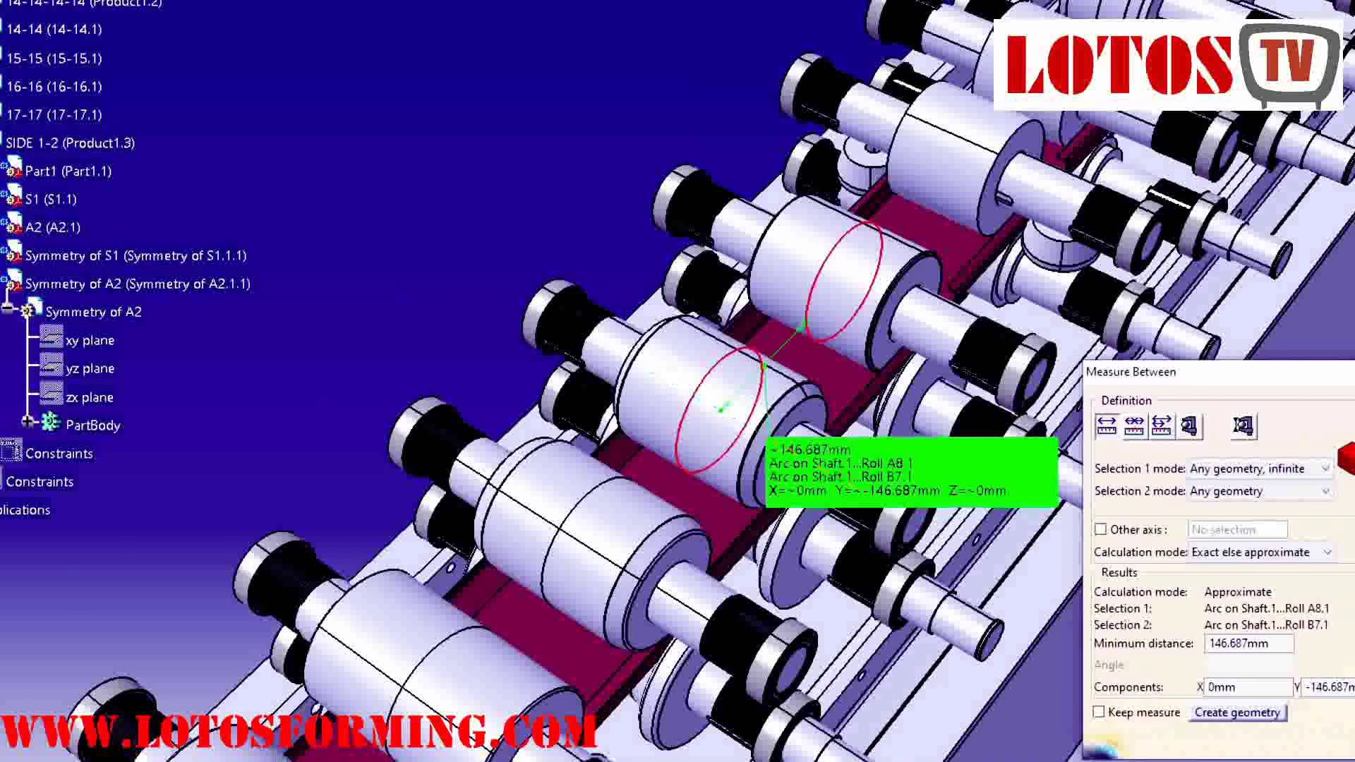
- Measure the distances between consecutive upper rolls farther down the line, chaining roll by roll from A11 to A18
middle_drag(803, 477, 827, 458)
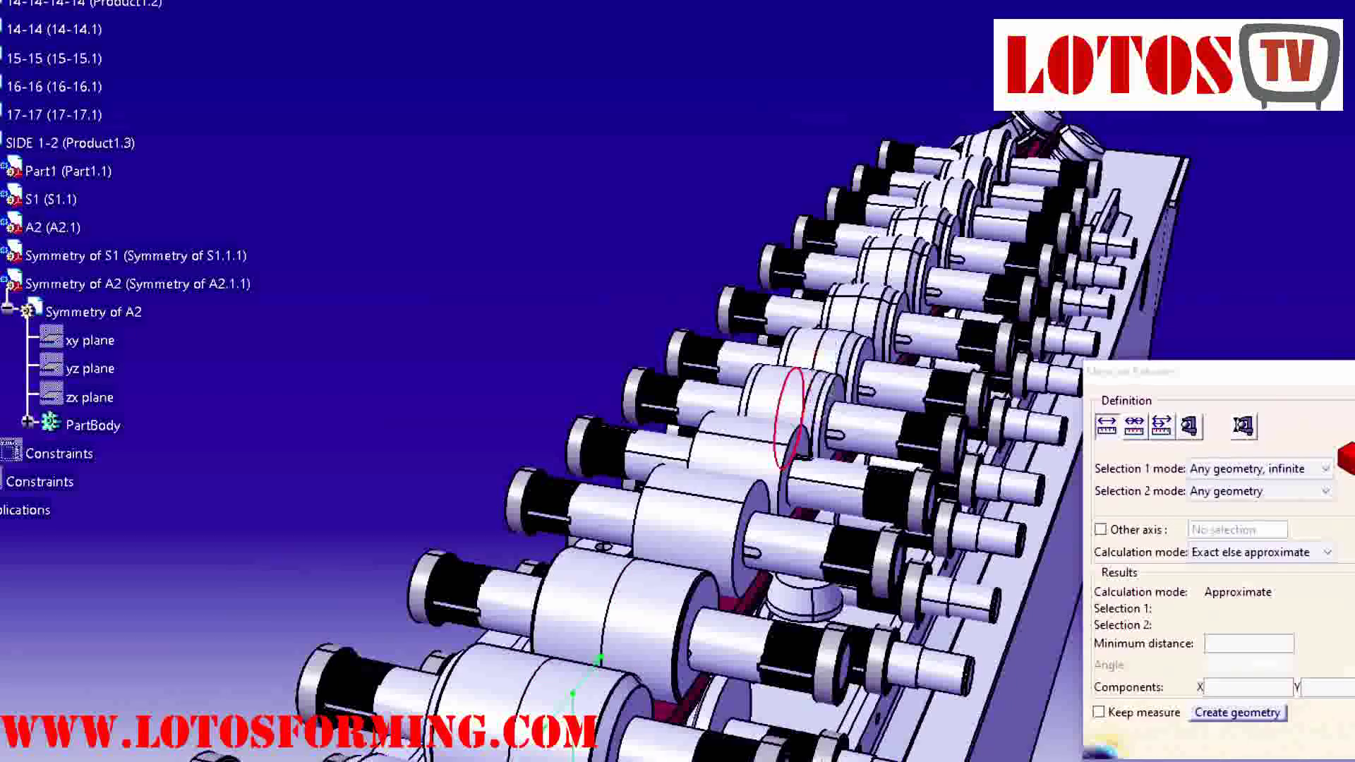
click(817, 352)
click(816, 352)
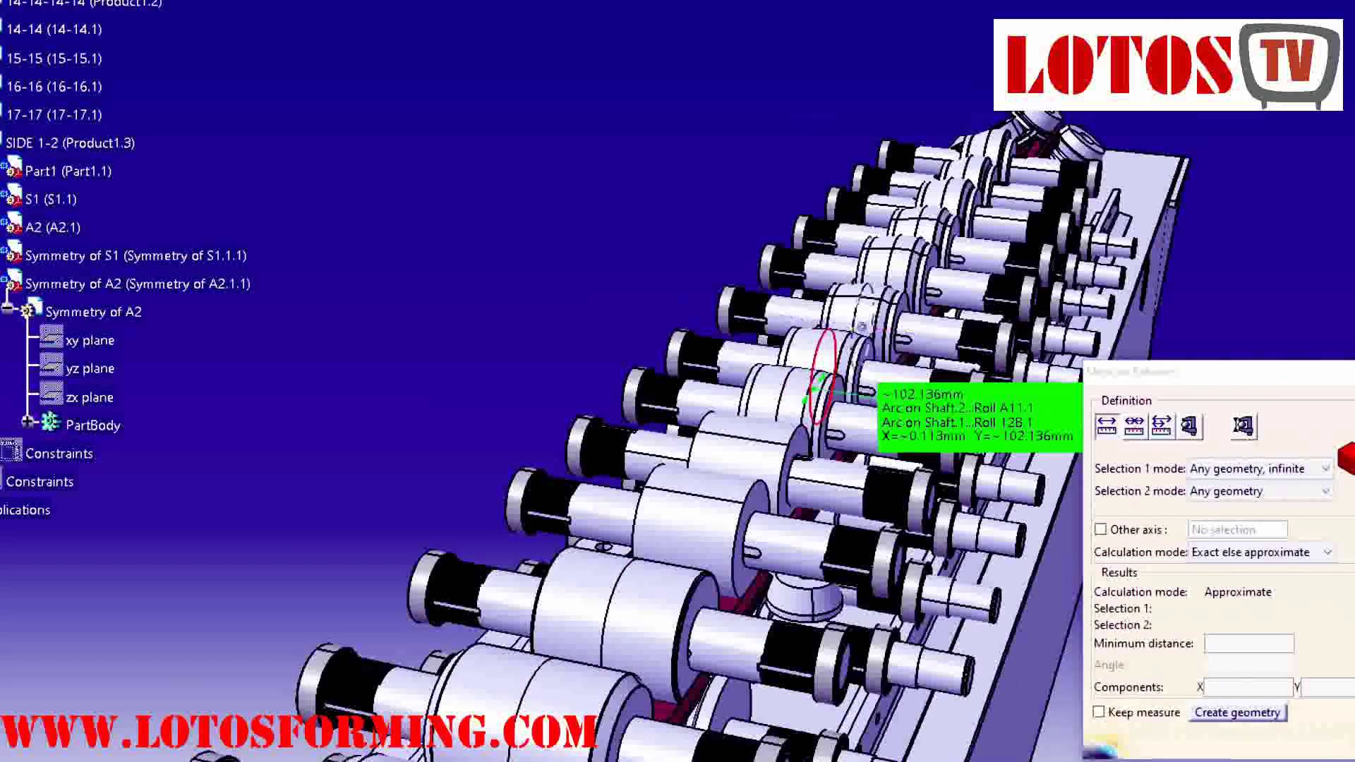
click(860, 326)
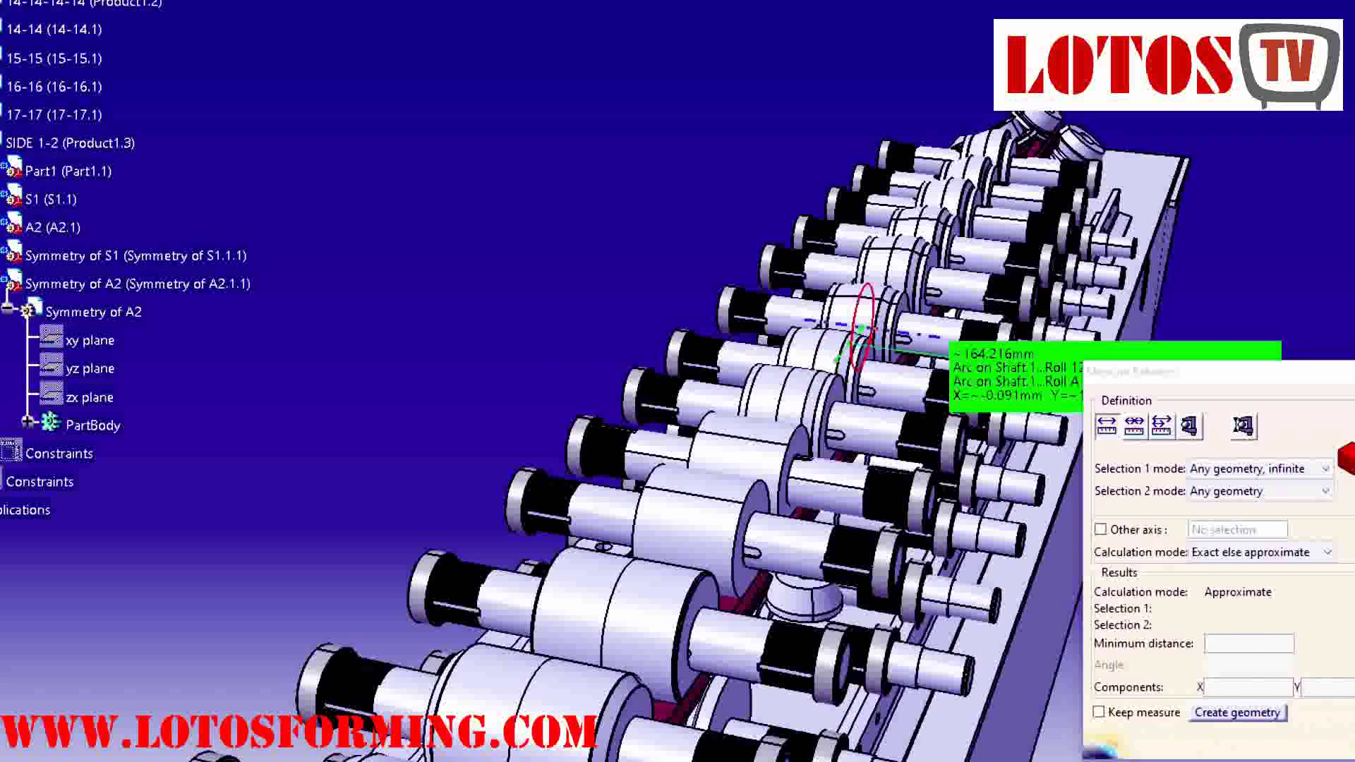
click(894, 281)
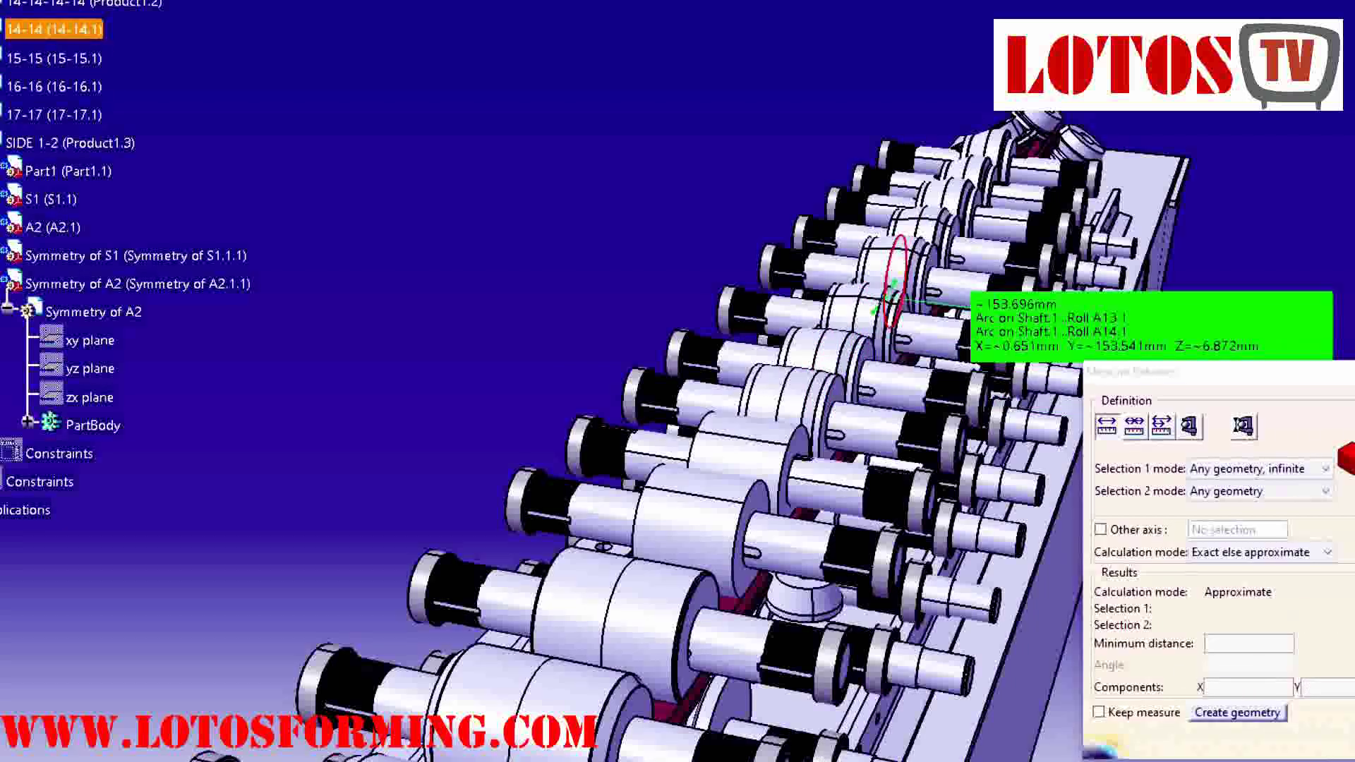
click(919, 254)
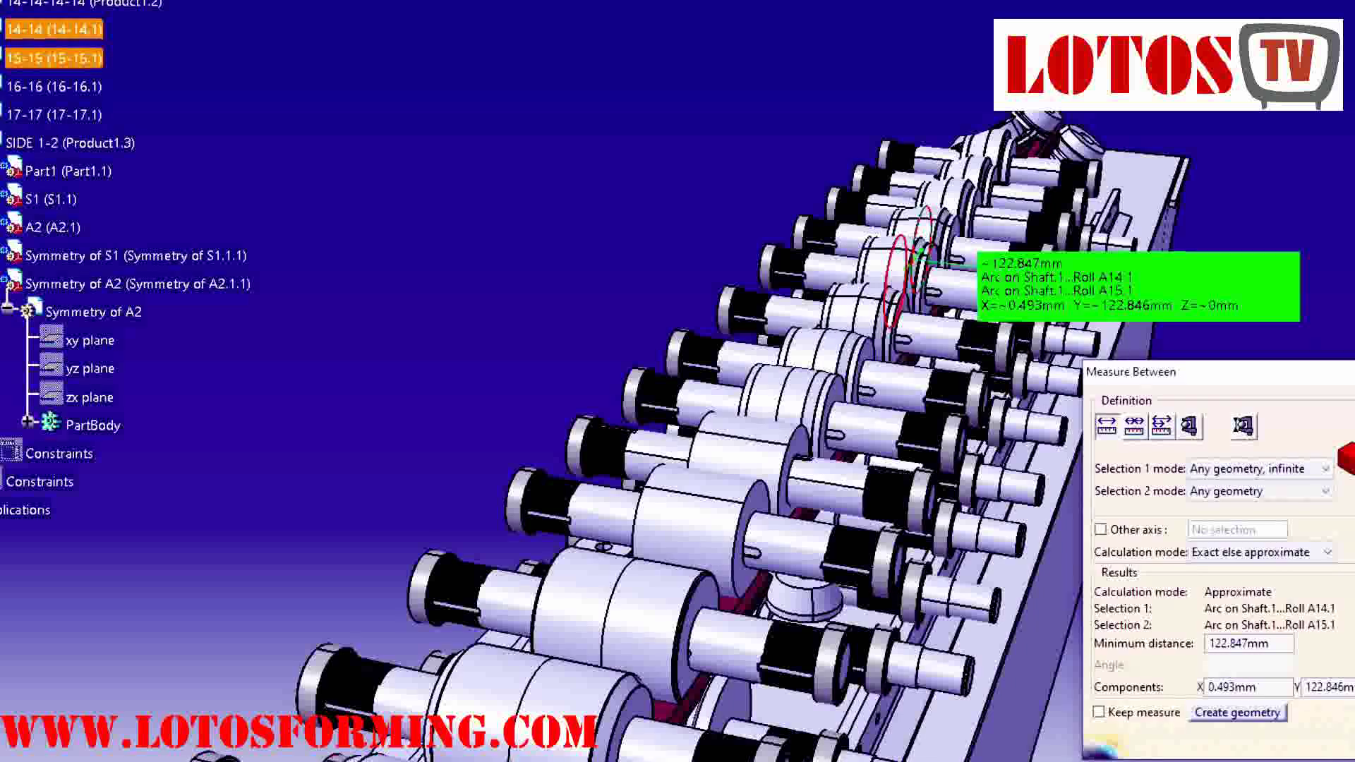
click(919, 252)
click(945, 224)
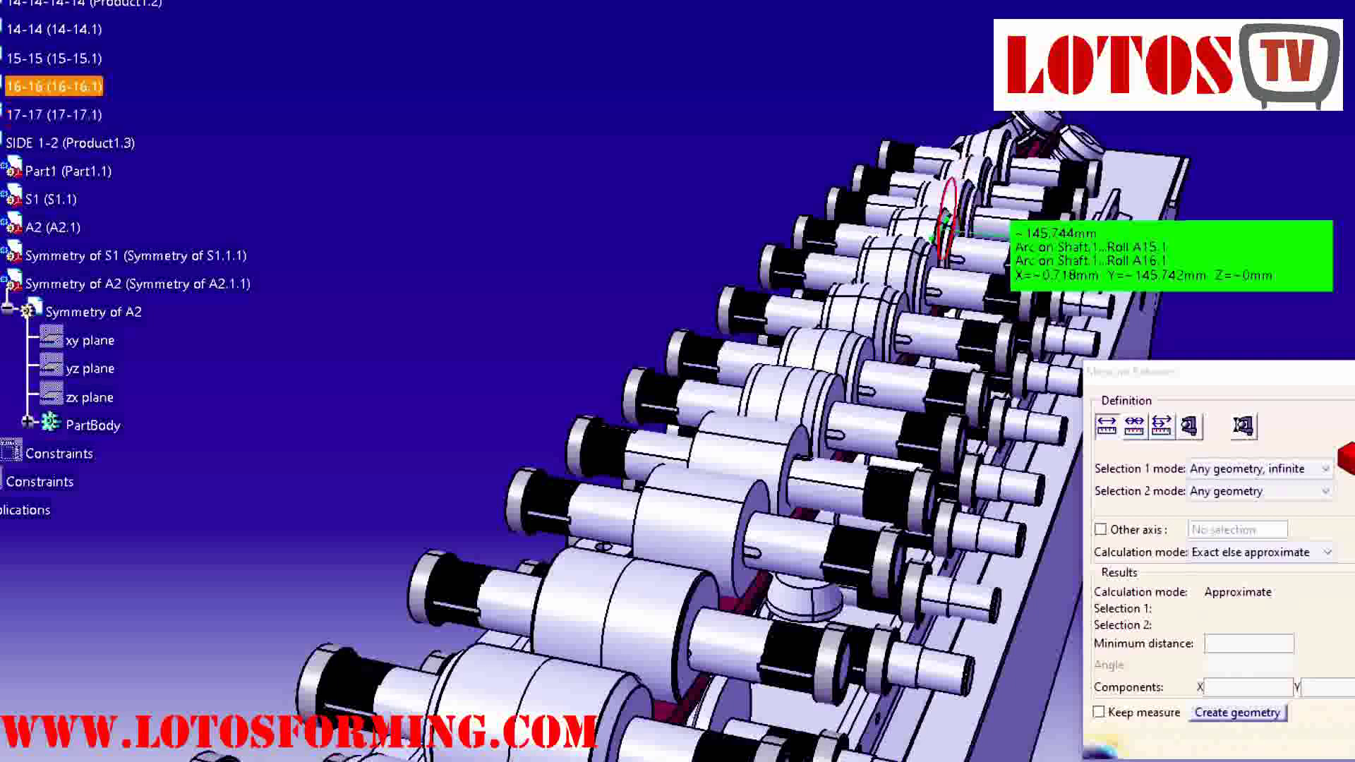
click(966, 189)
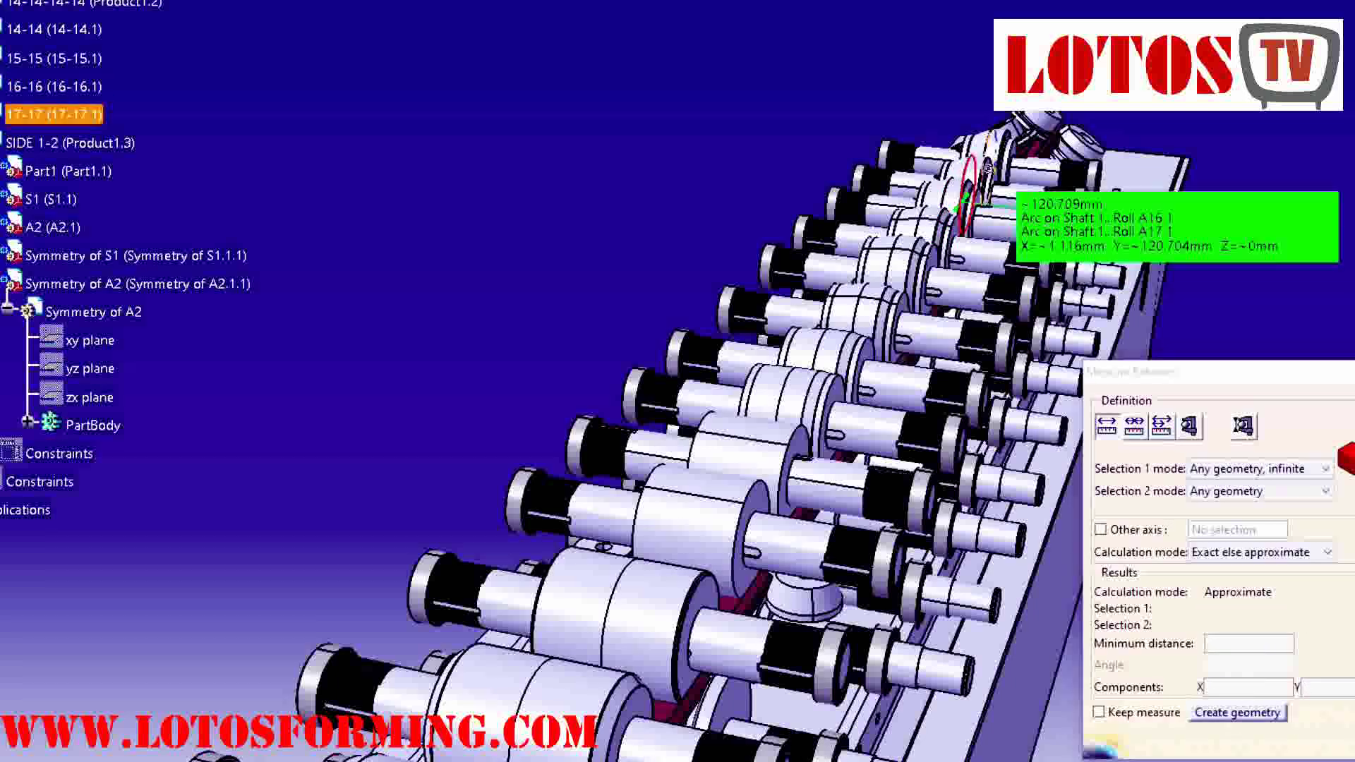
click(988, 161)
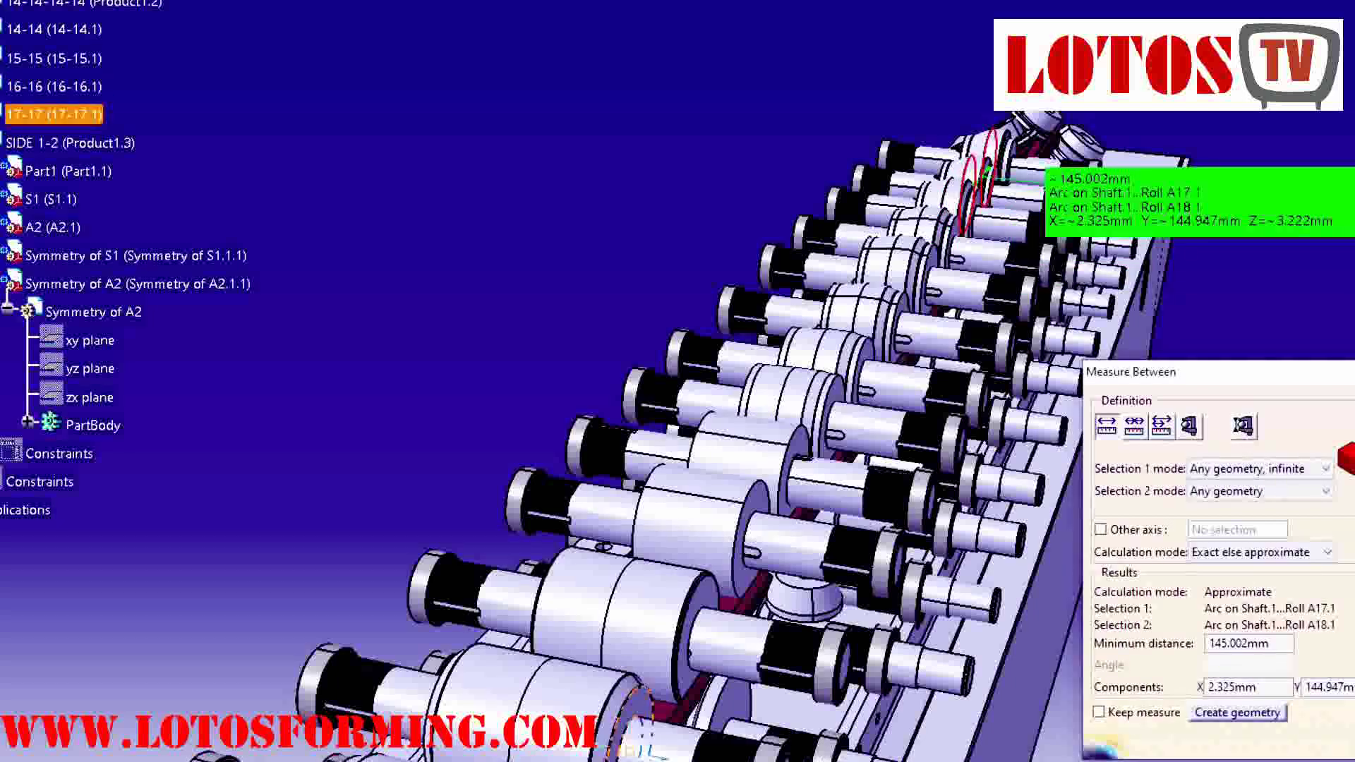
- Measure the distance from the profile's flange plane to the machine table at the exit end
middle_drag(664, 671, 727, 596)
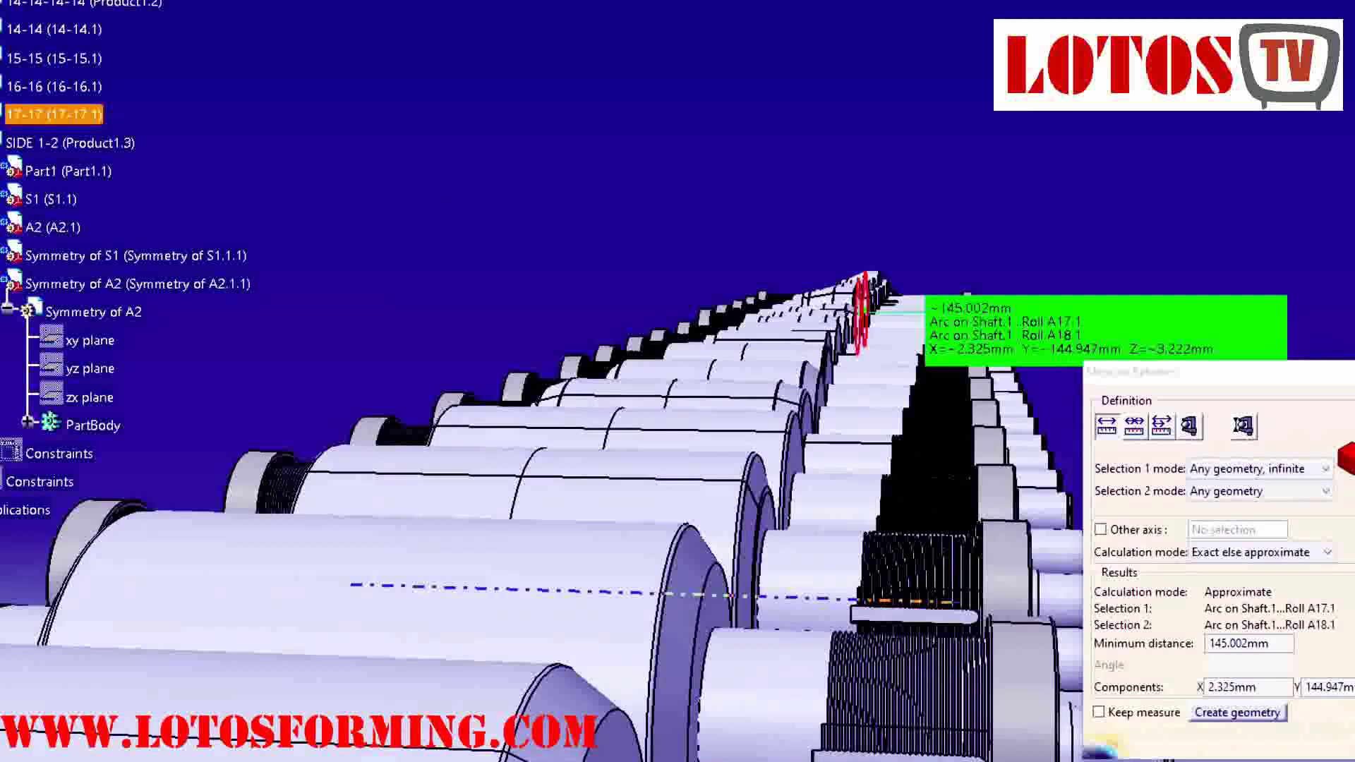
scroll(635, 494, down, 5)
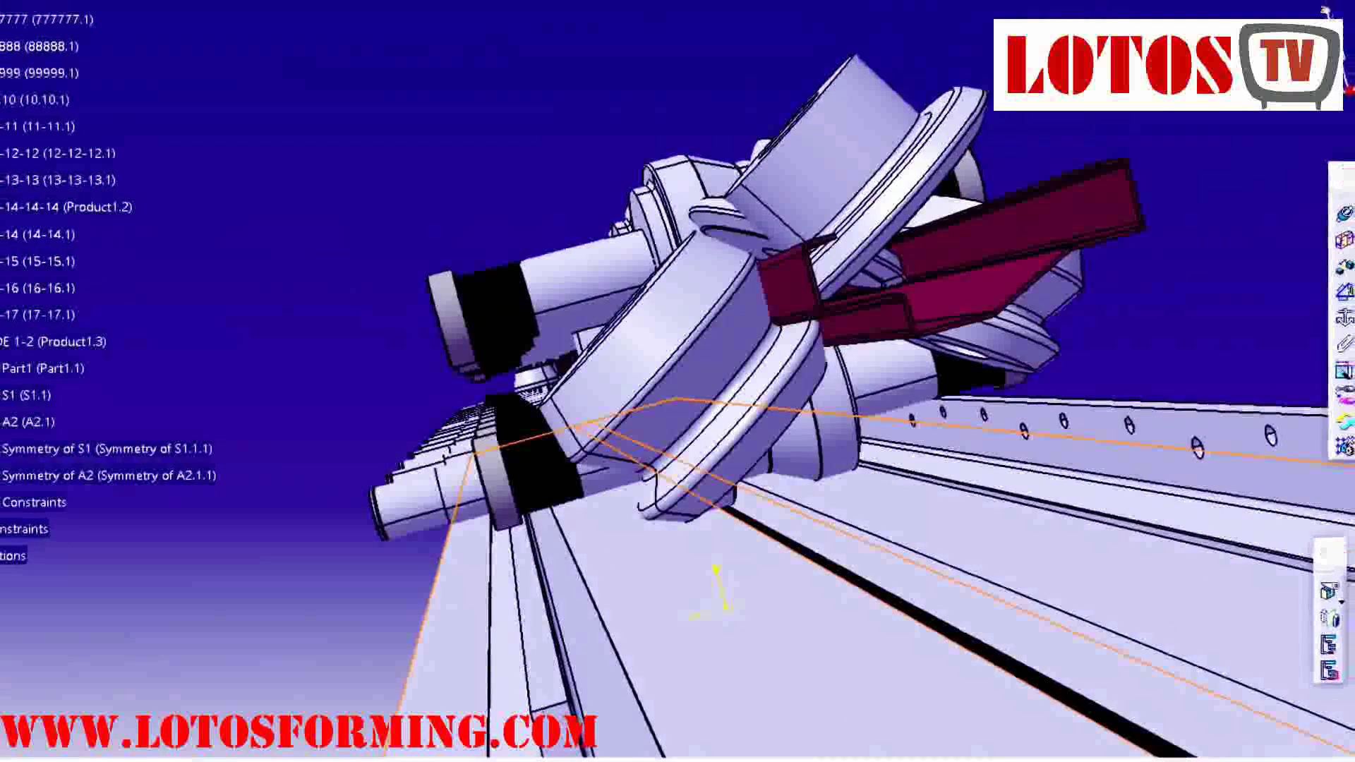
middle_drag(727, 522, 755, 395)
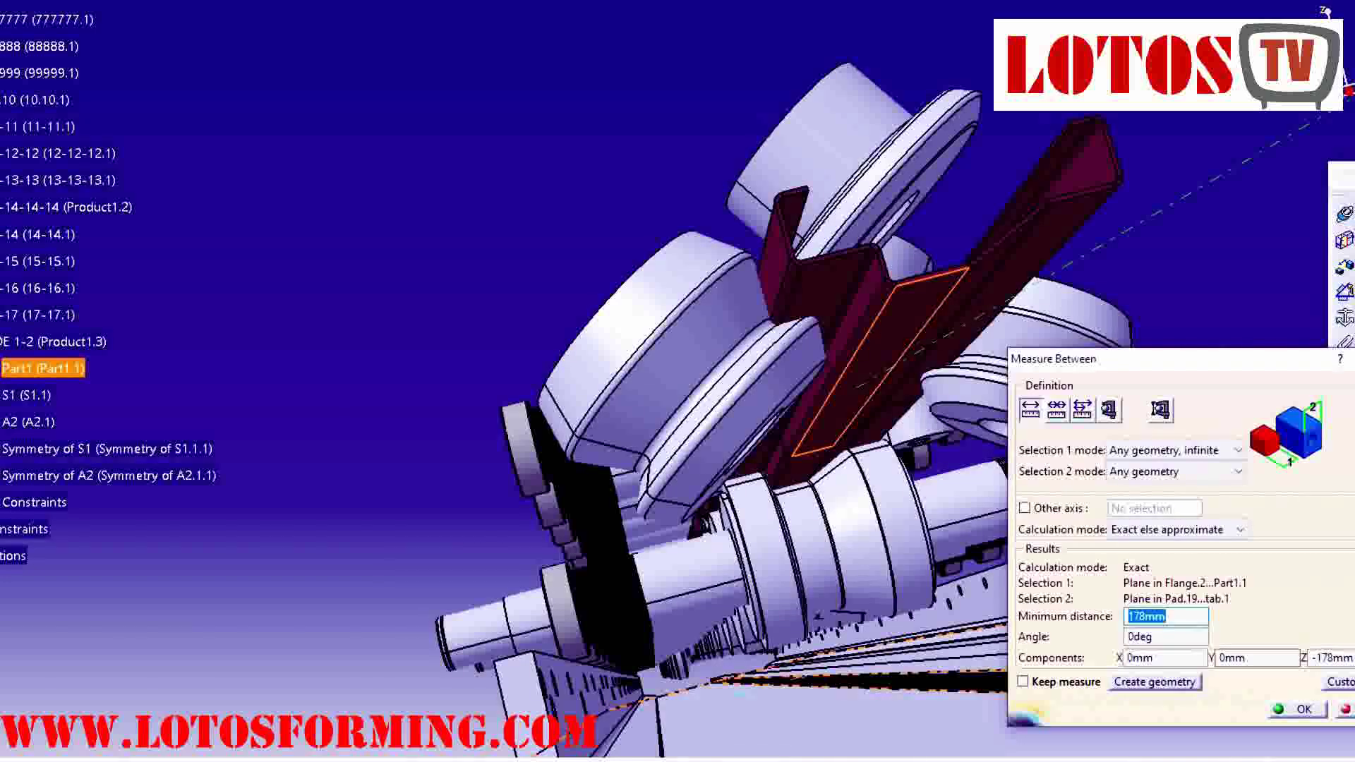
key(Escape)
- Run a Contact + Clash check between all components and inspect conflicts 1 through 9 one by one
middle_drag(712, 451, 896, 617)
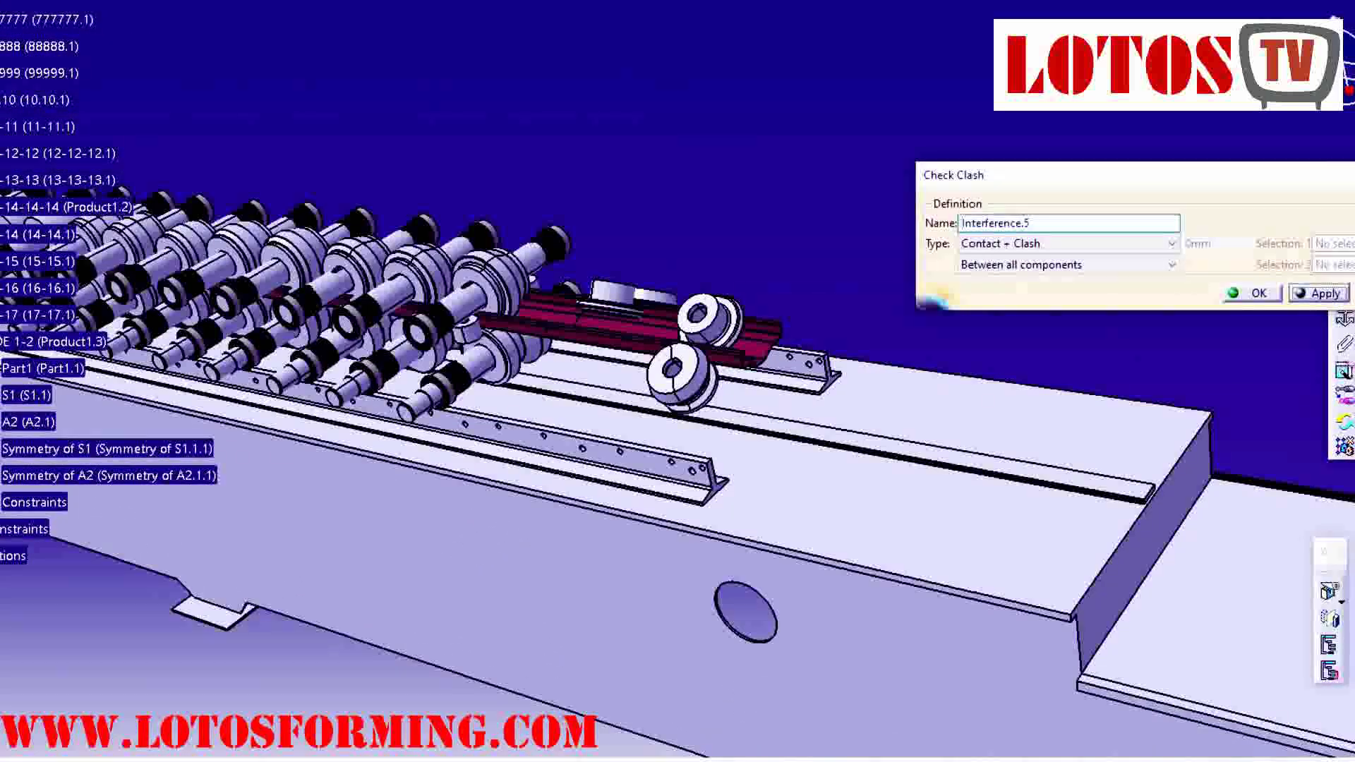
click(1319, 294)
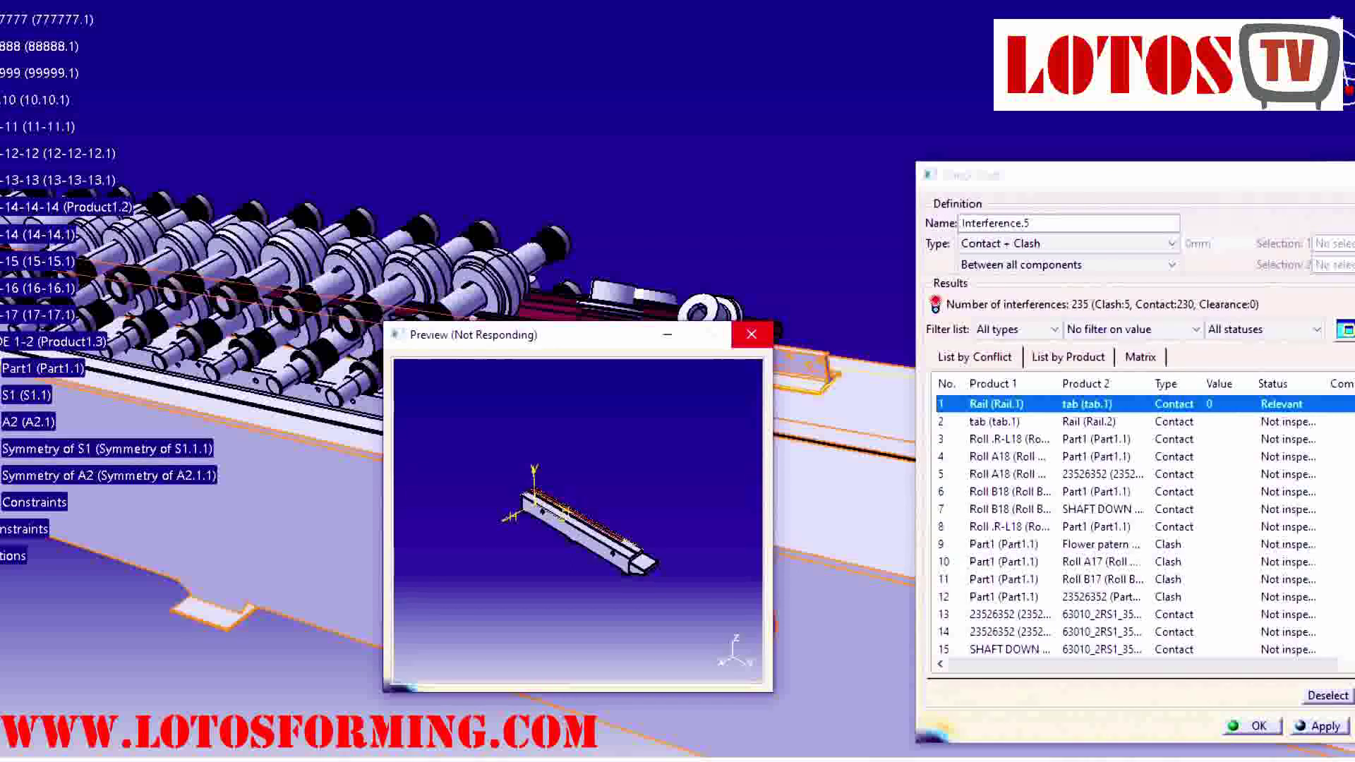
key(Down)
key(Down)
key(Down)
key(Down)
key(Down)
key(Down)
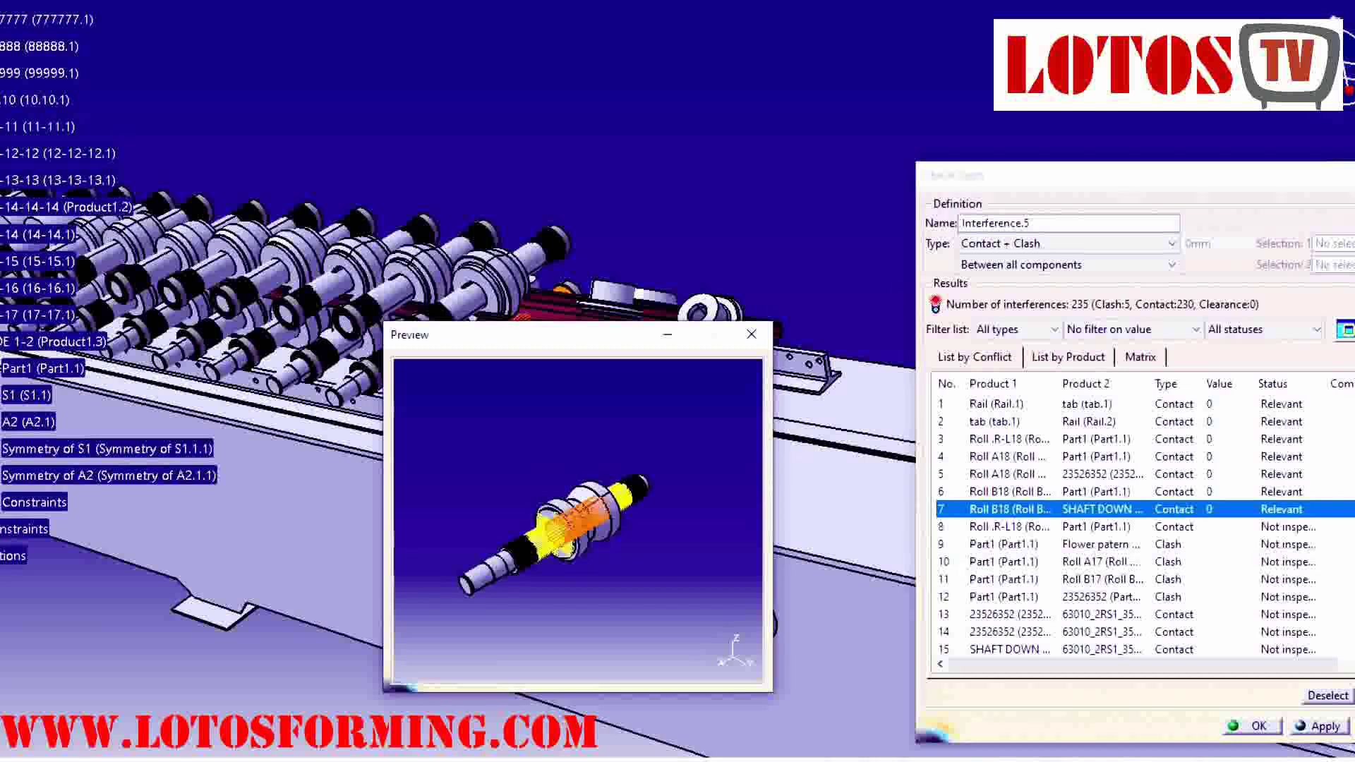
key(Down)
key(Down)
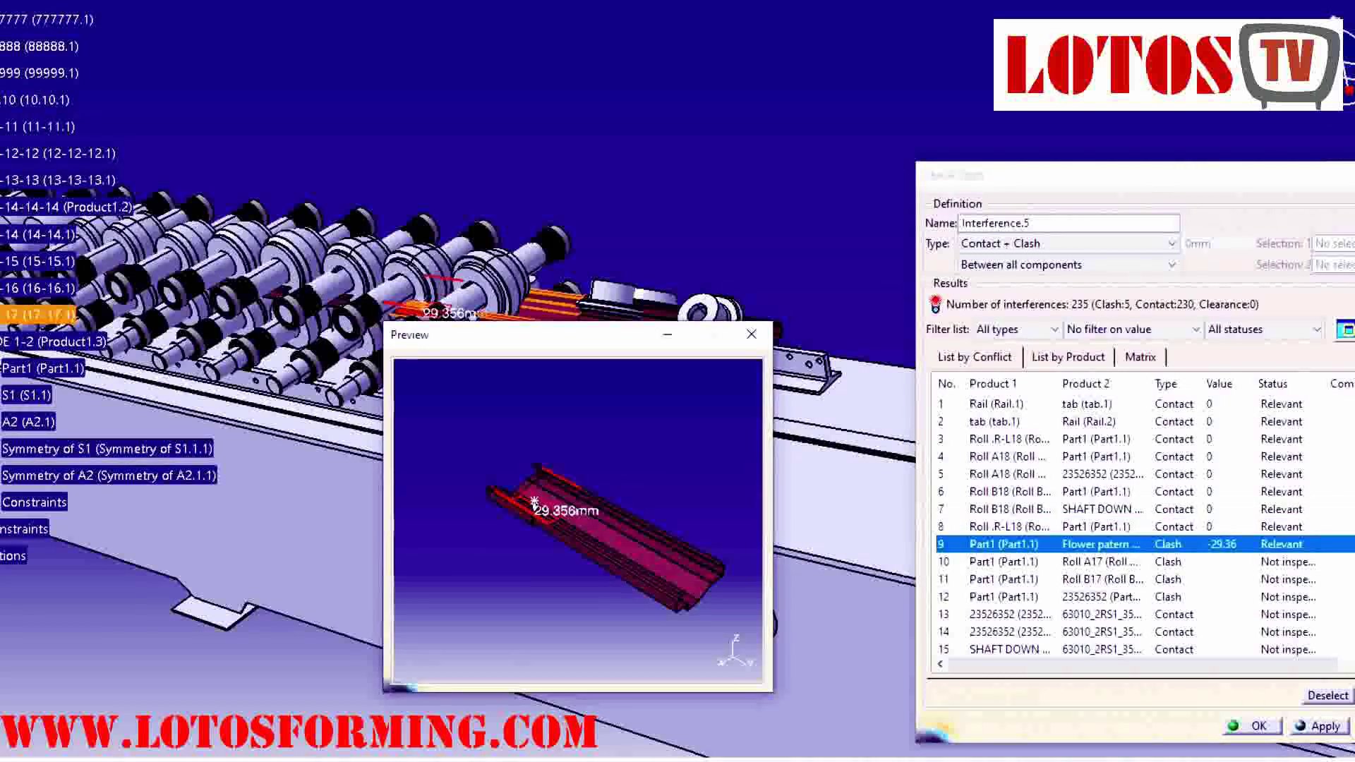
- Examine the clash between Part1 and the flower pattern, inspect conflict 8 and conflicts 10 to 14, and close the clash check
drag(590, 336, 301, 372)
middle_drag(635, 522, 938, 518)
middle_drag(776, 437, 846, 395)
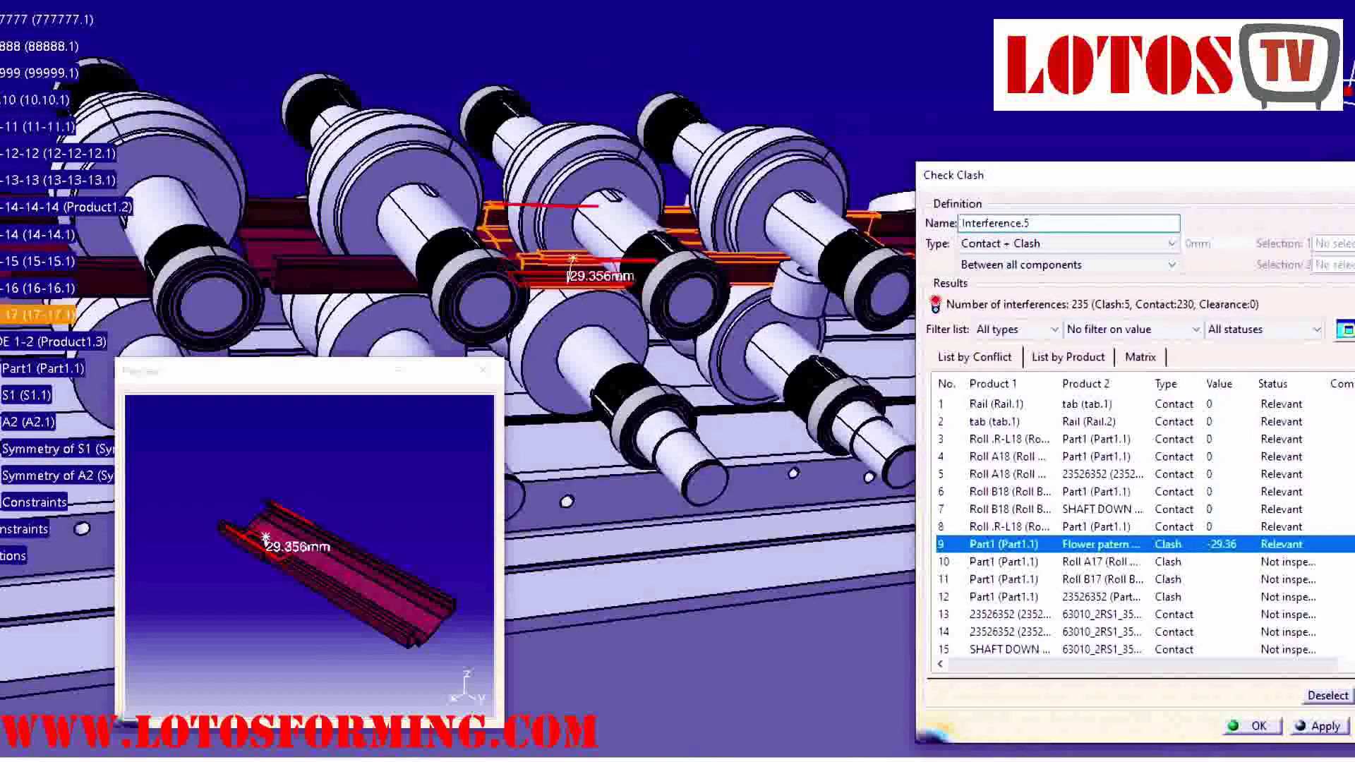
click(1096, 527)
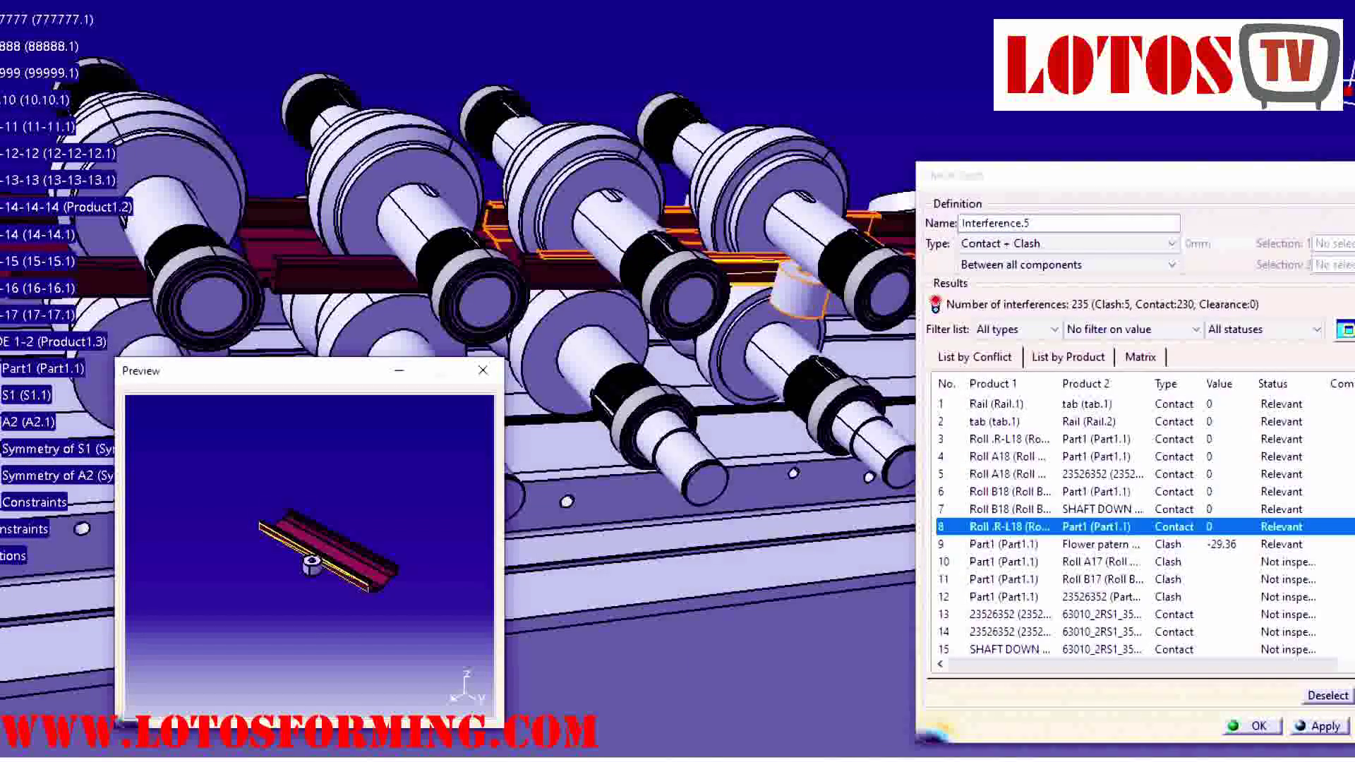
click(1095, 562)
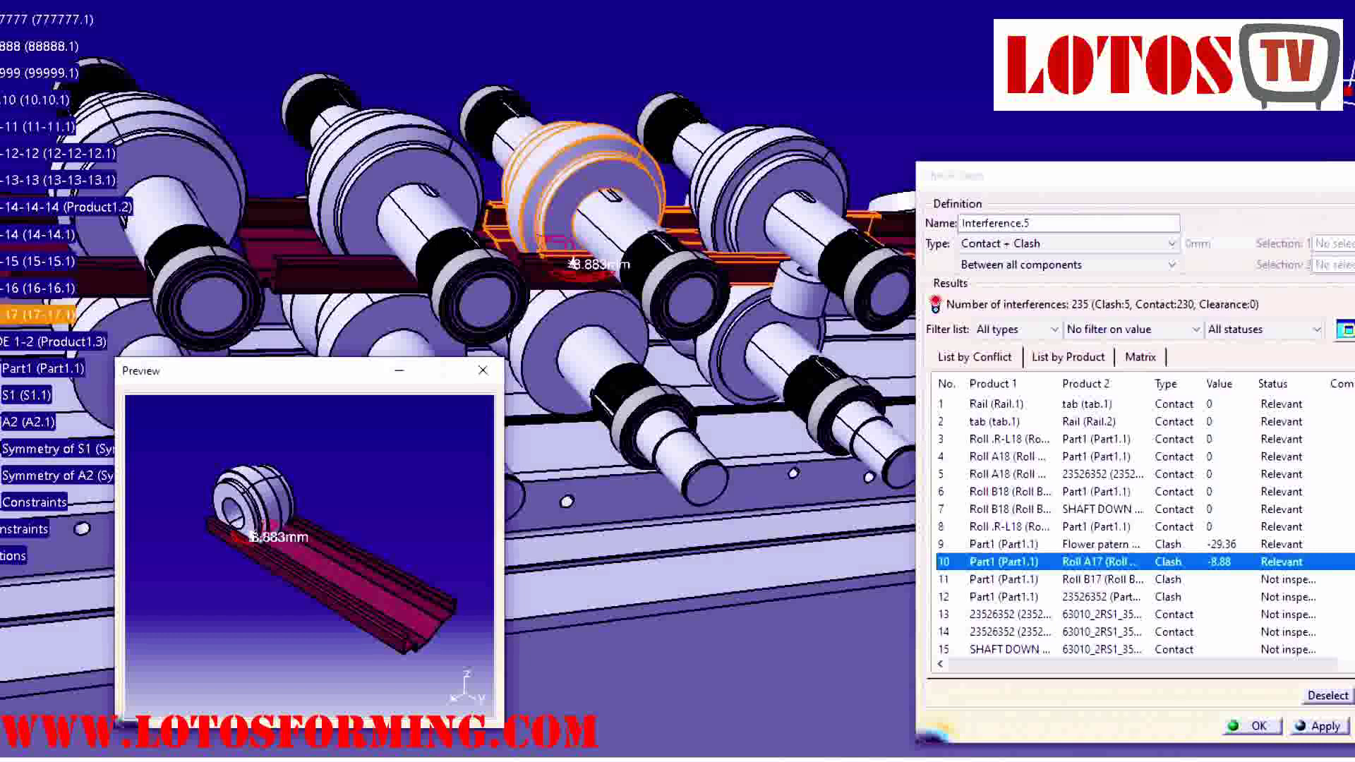
click(1096, 580)
click(1095, 597)
click(1095, 614)
click(1095, 632)
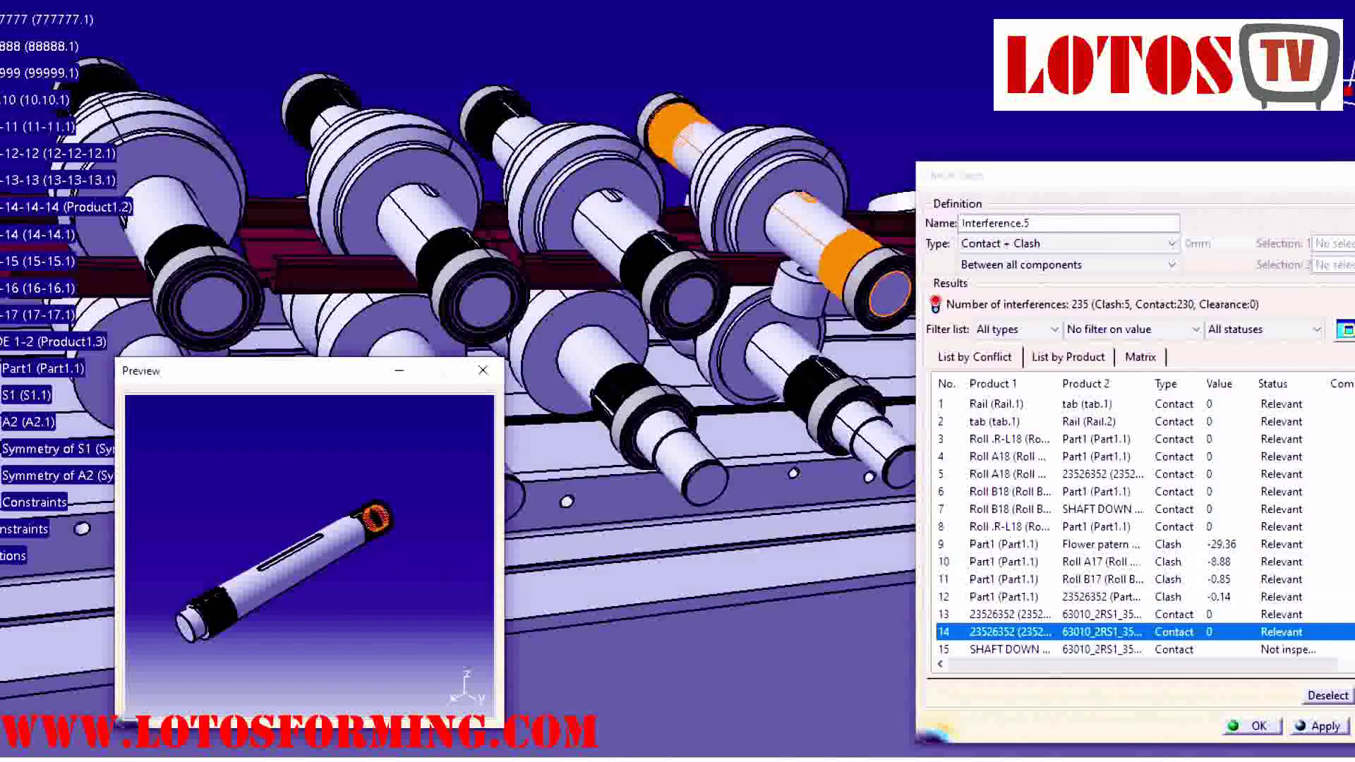
click(1252, 726)
- Move the SIDE 1-2 subassembly along Y away from the last roll stand, opening a gap between the profile sections
scroll(56, 109, down, 5)
middle_drag(706, 423, 487, 416)
scroll(56, 113, up, 2)
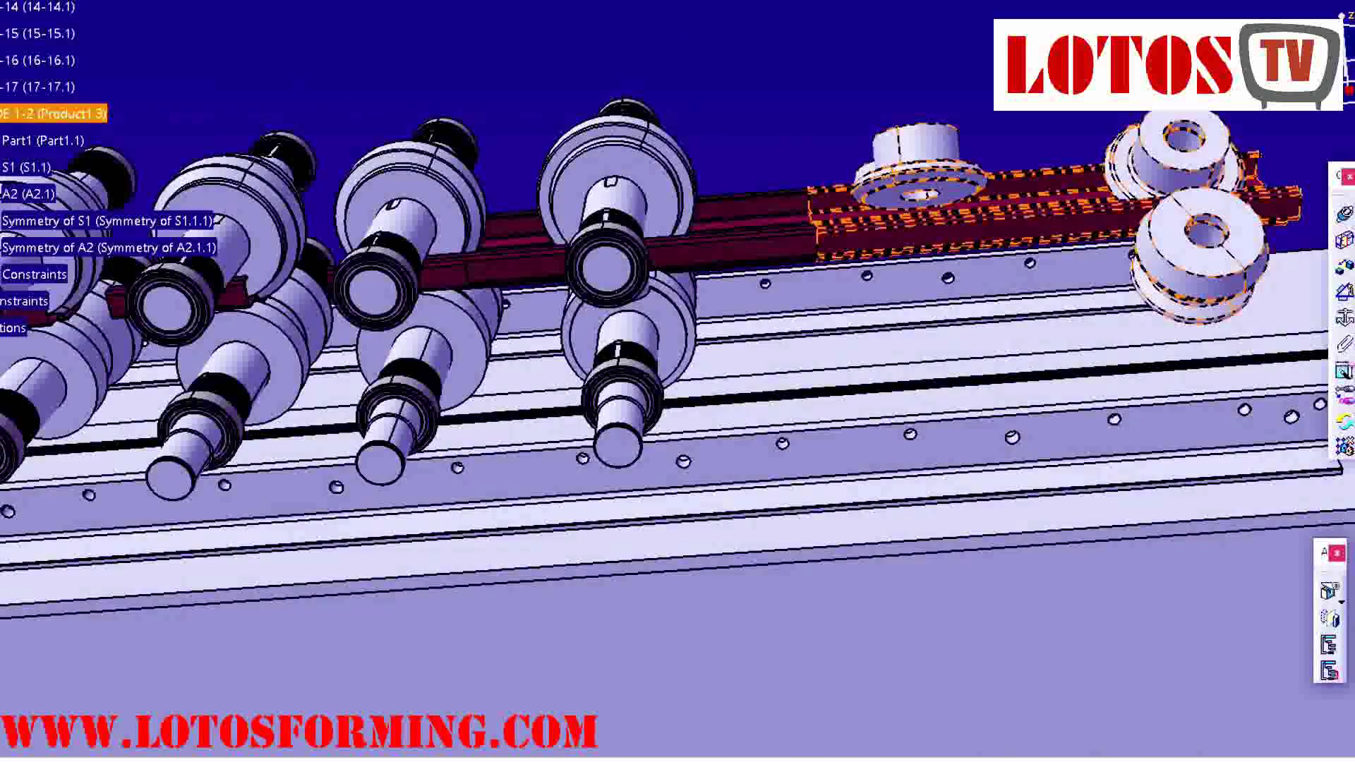
click(55, 113)
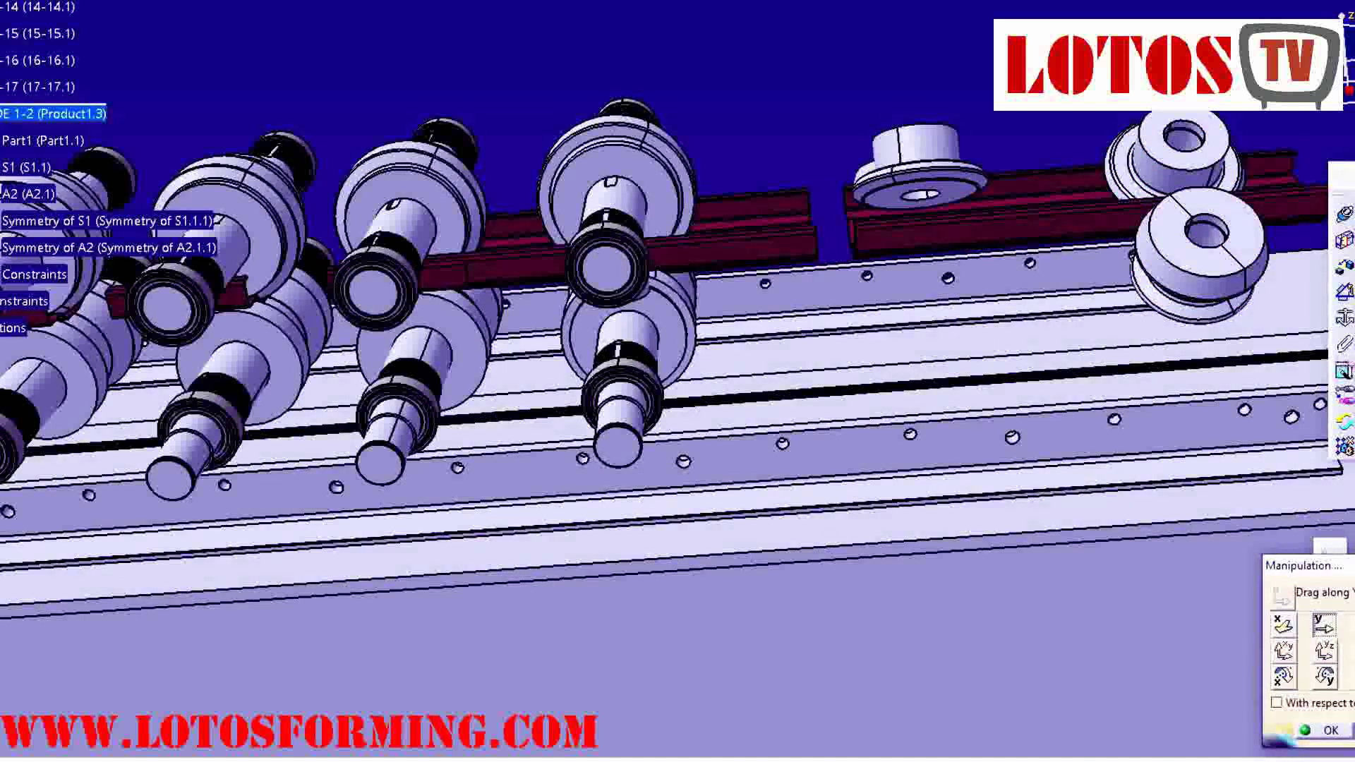
click(1329, 730)
scroll(52, 187, up, 7)
double_click(42, 136)
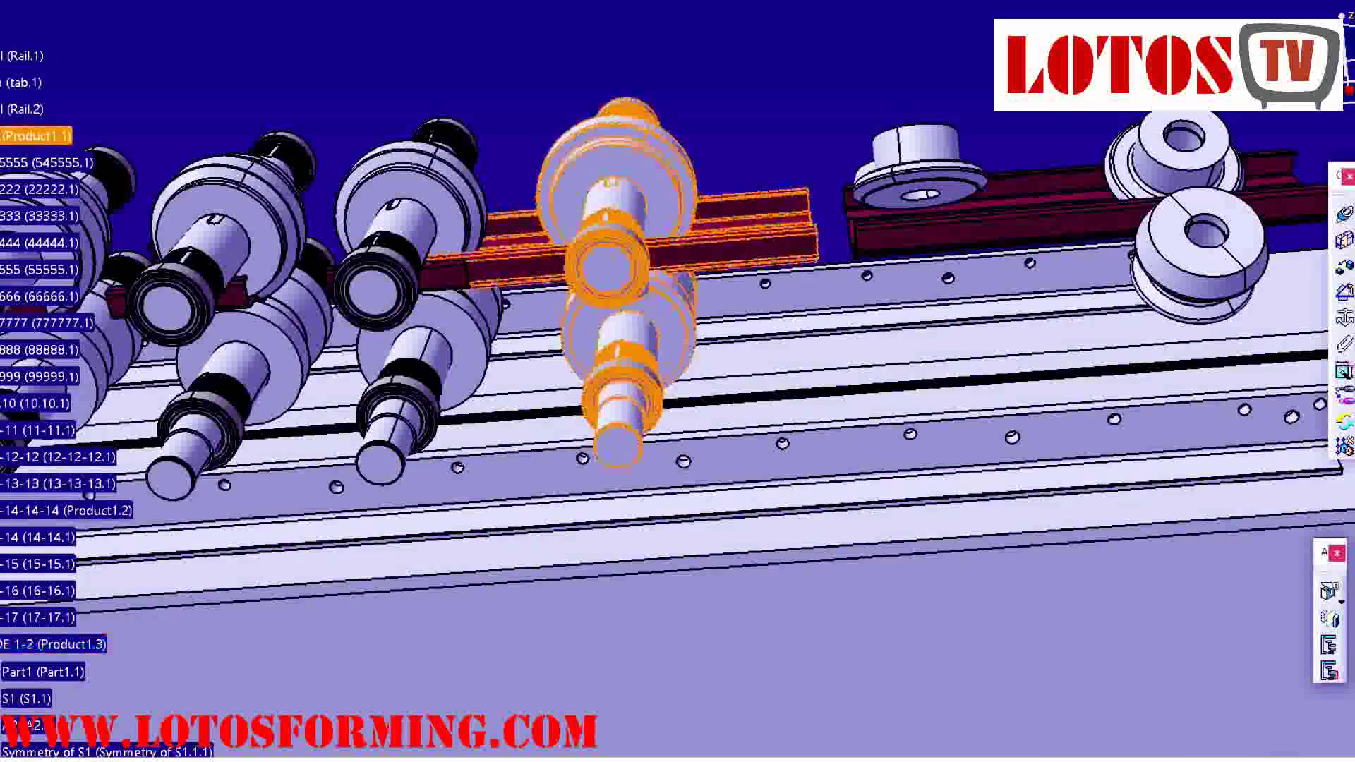
click(1330, 619)
click(1325, 625)
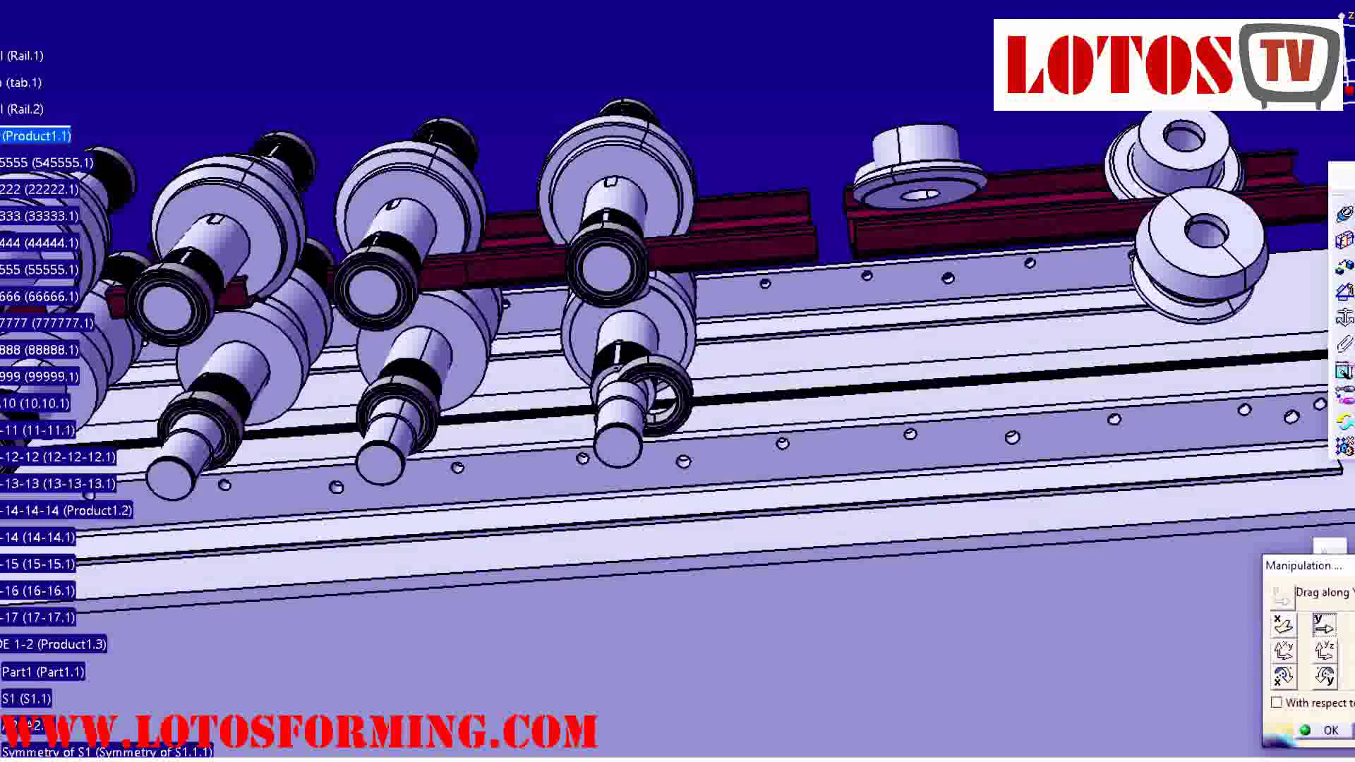
drag(679, 391, 649, 394)
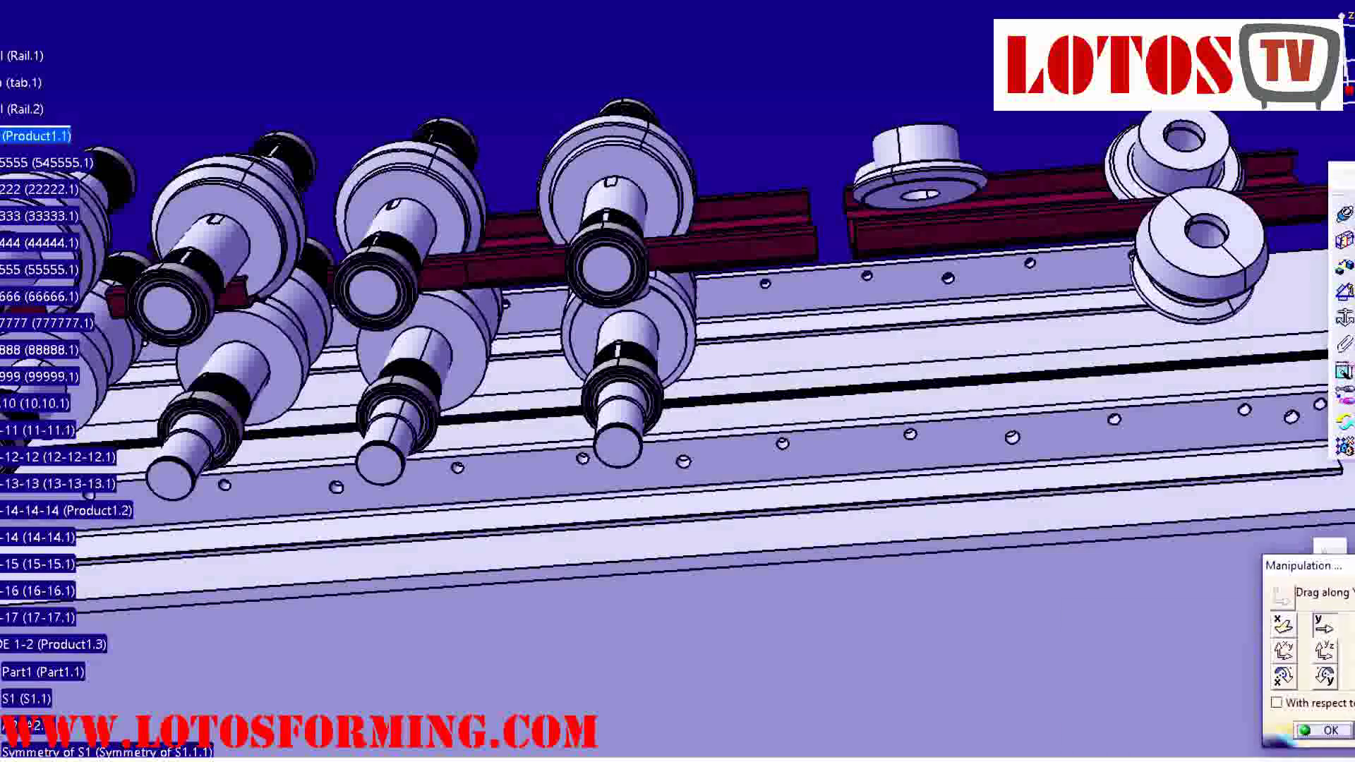
click(1326, 730)
- Move the whole last roll stand with its profile section along Y toward the SIDE 1-2 unit
click(1329, 619)
click(1324, 625)
drag(609, 227, 752, 214)
click(1327, 730)
- Shift the SIDE 1-2 unit farther along Y and nudge the last roll stand slightly in the same direction
scroll(106, 381, down, 9)
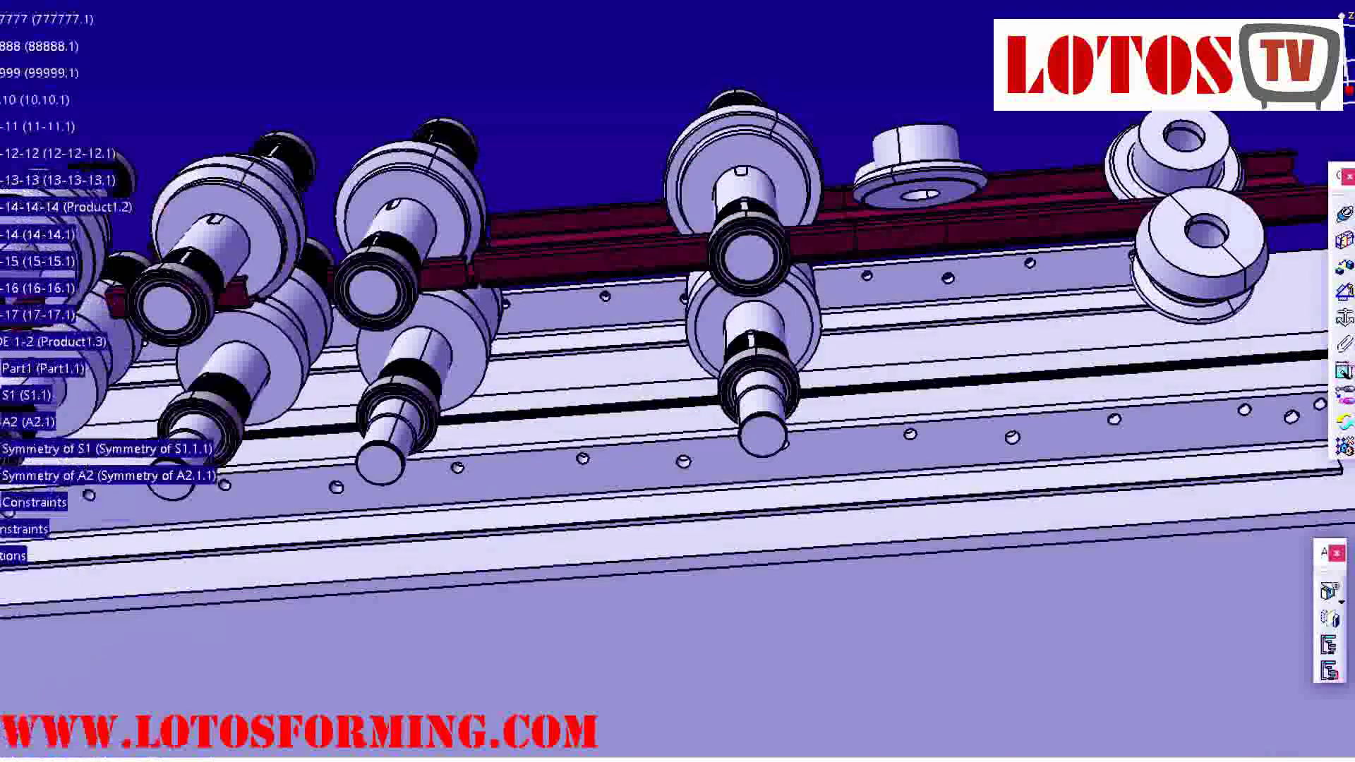
middle_drag(797, 239, 487, 321)
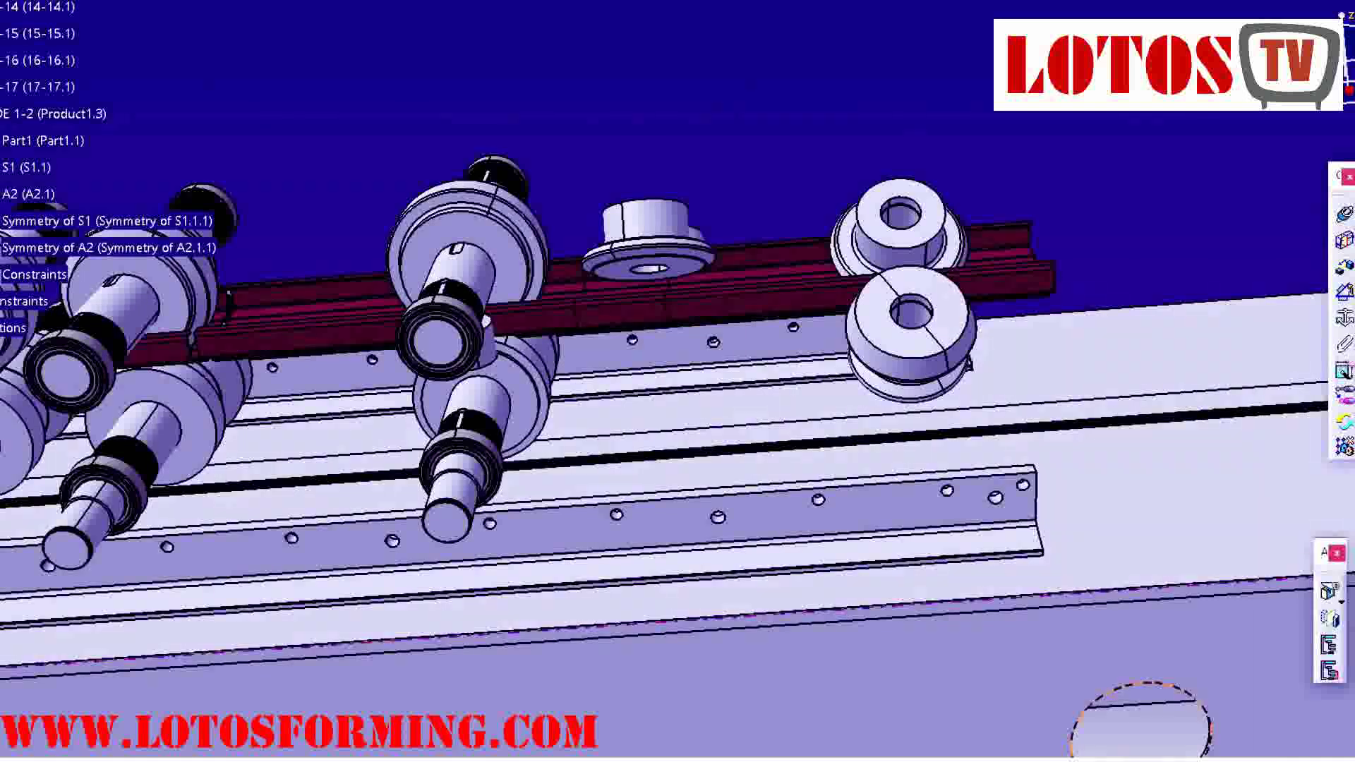
click(1330, 620)
click(1324, 624)
drag(911, 312, 1026, 305)
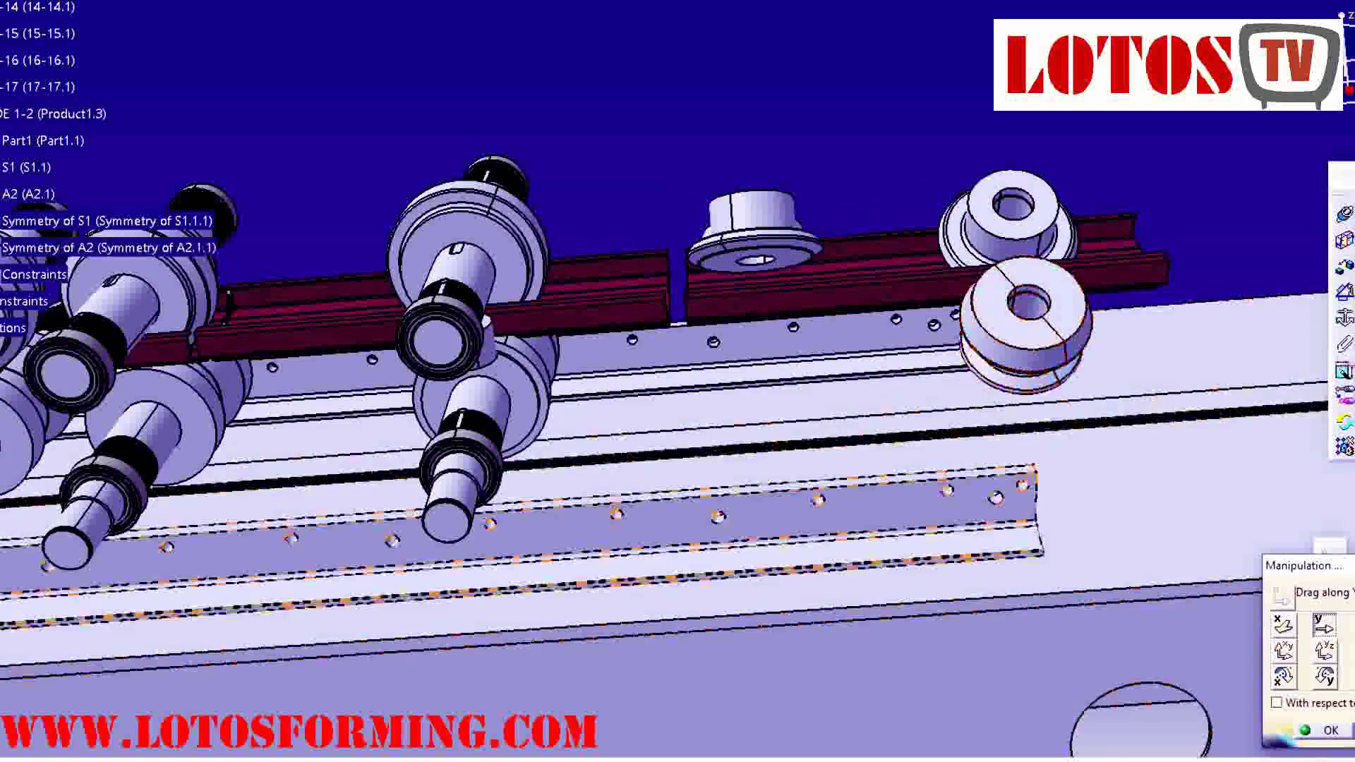
mouse_move(607, 303)
mouse_down()
mouse_move(625, 302)
mouse_move(614, 303)
mouse_up()
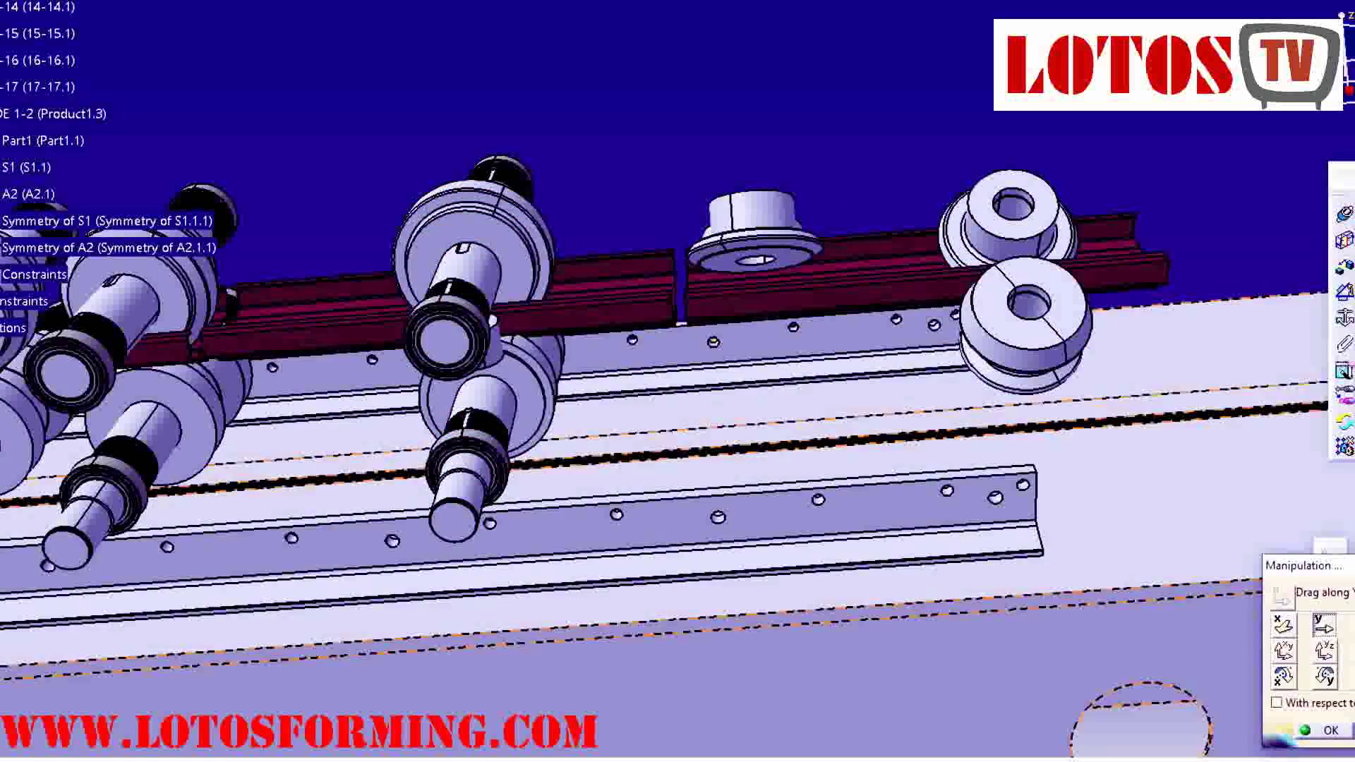
key(Return)
- Run a Contact + Clash check inside one selection on the whole assembly and inspect rail conflicts 1 and 2 and conflict 3
scroll(60, 329, up, 8)
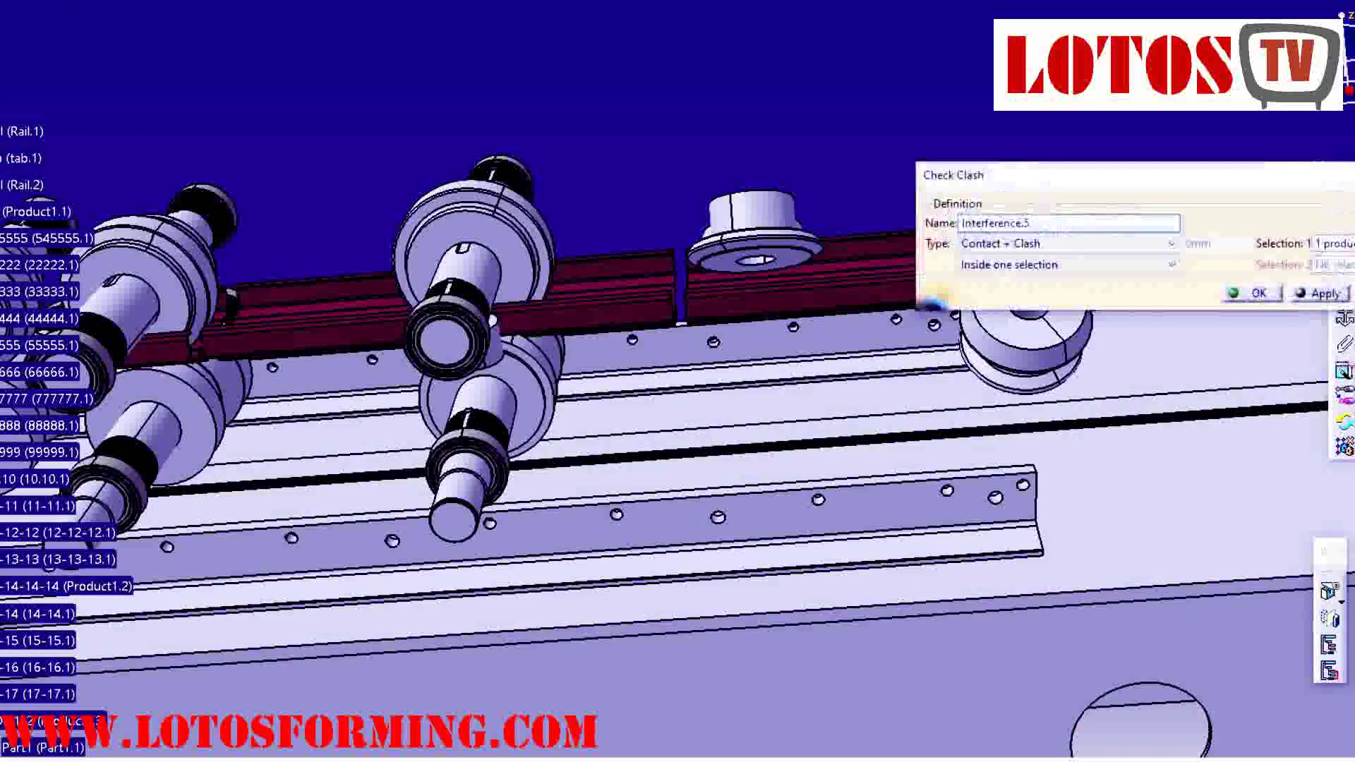
click(1317, 294)
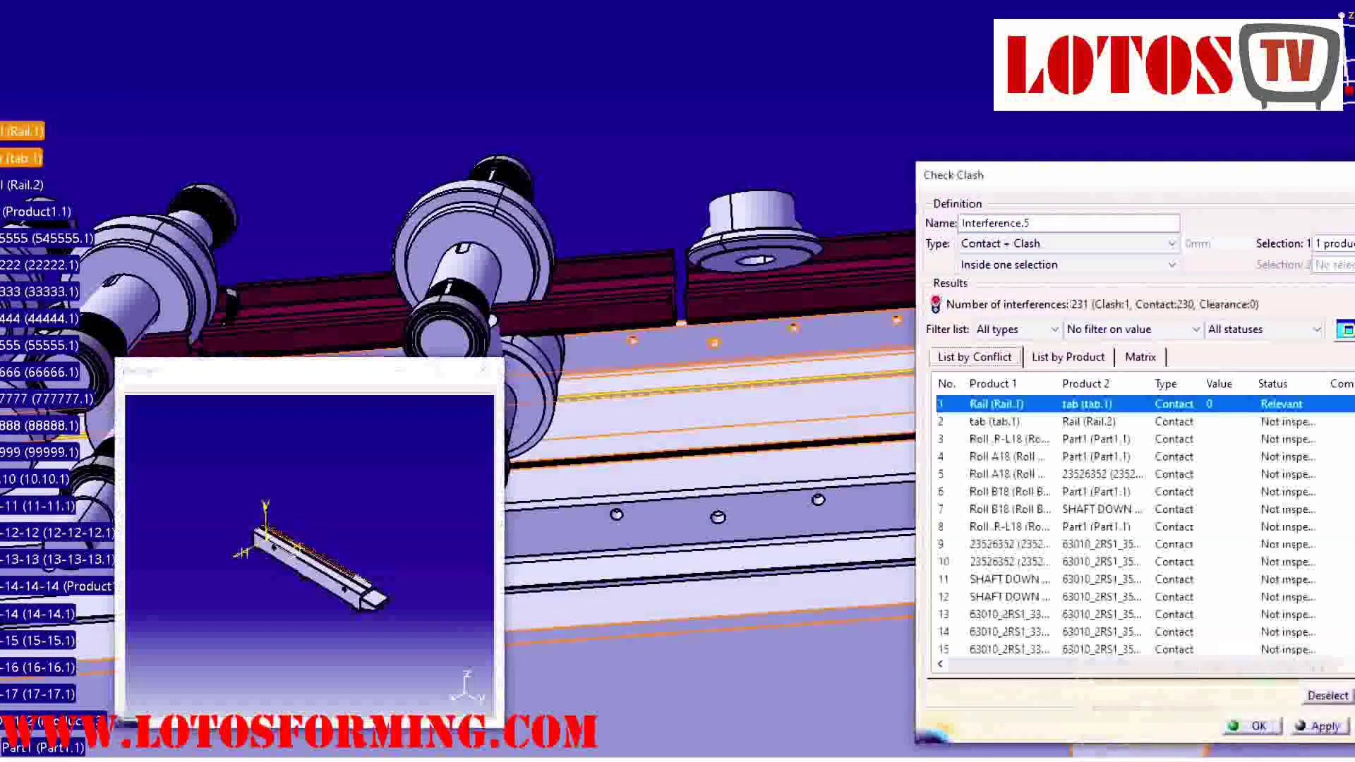
click(1088, 422)
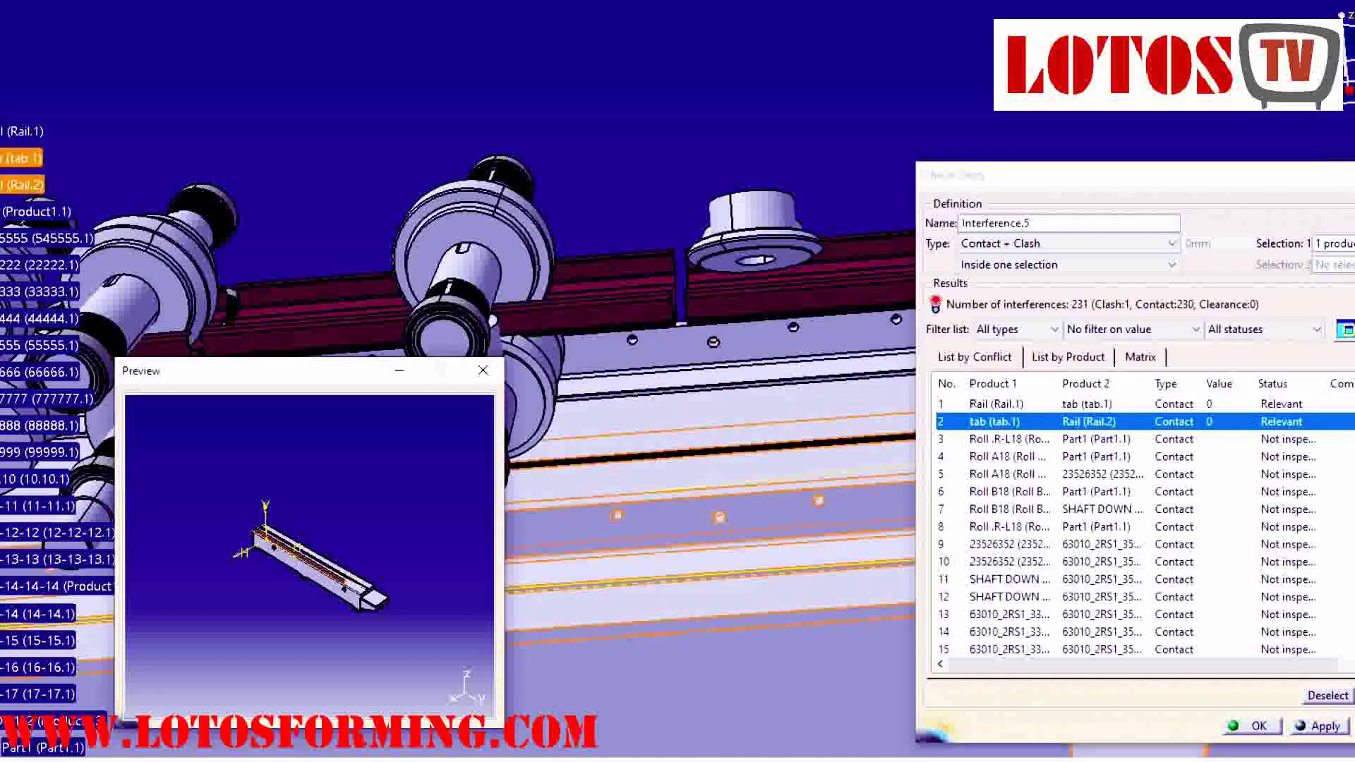
click(1088, 439)
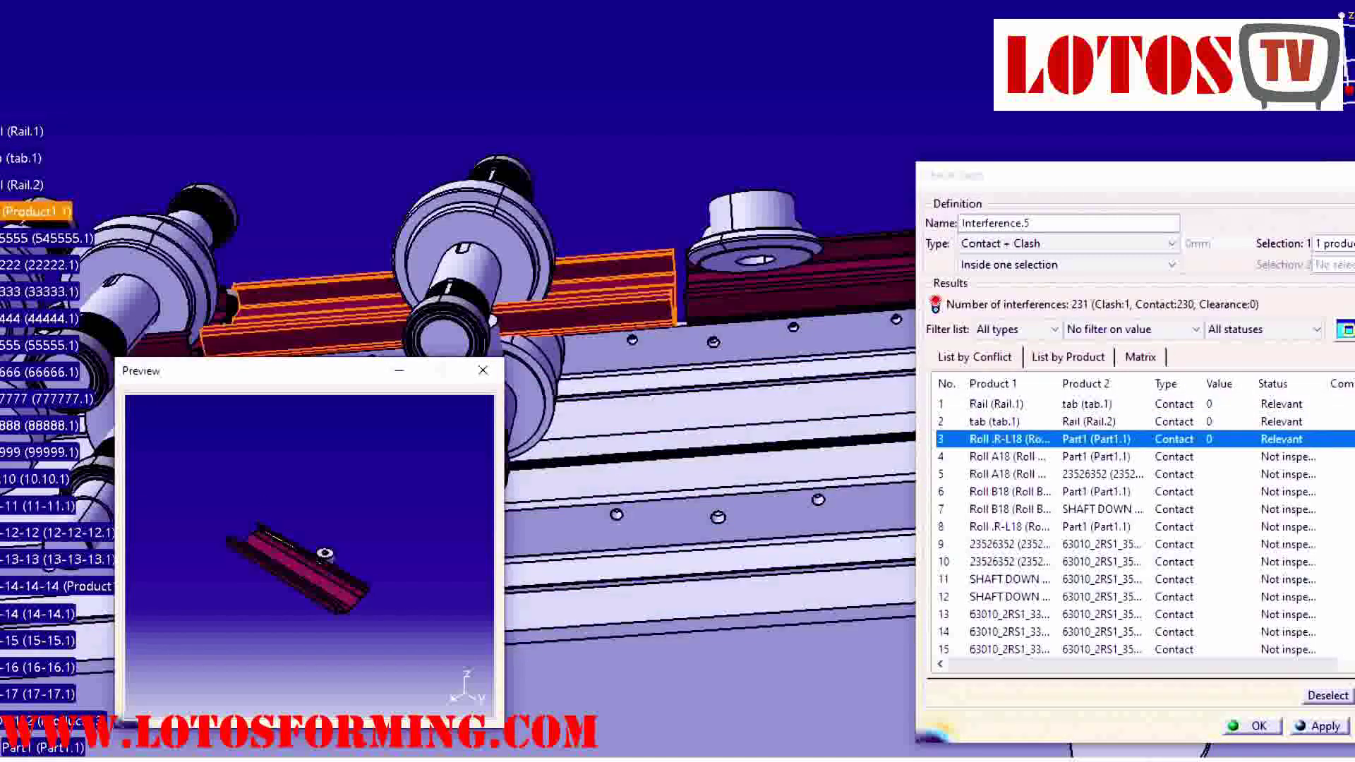
- Inspect conflicts 4 to 14 between the rolls, profile section, shafts and bearings of the last roll stand
middle_drag(564, 310, 910, 258)
click(1088, 456)
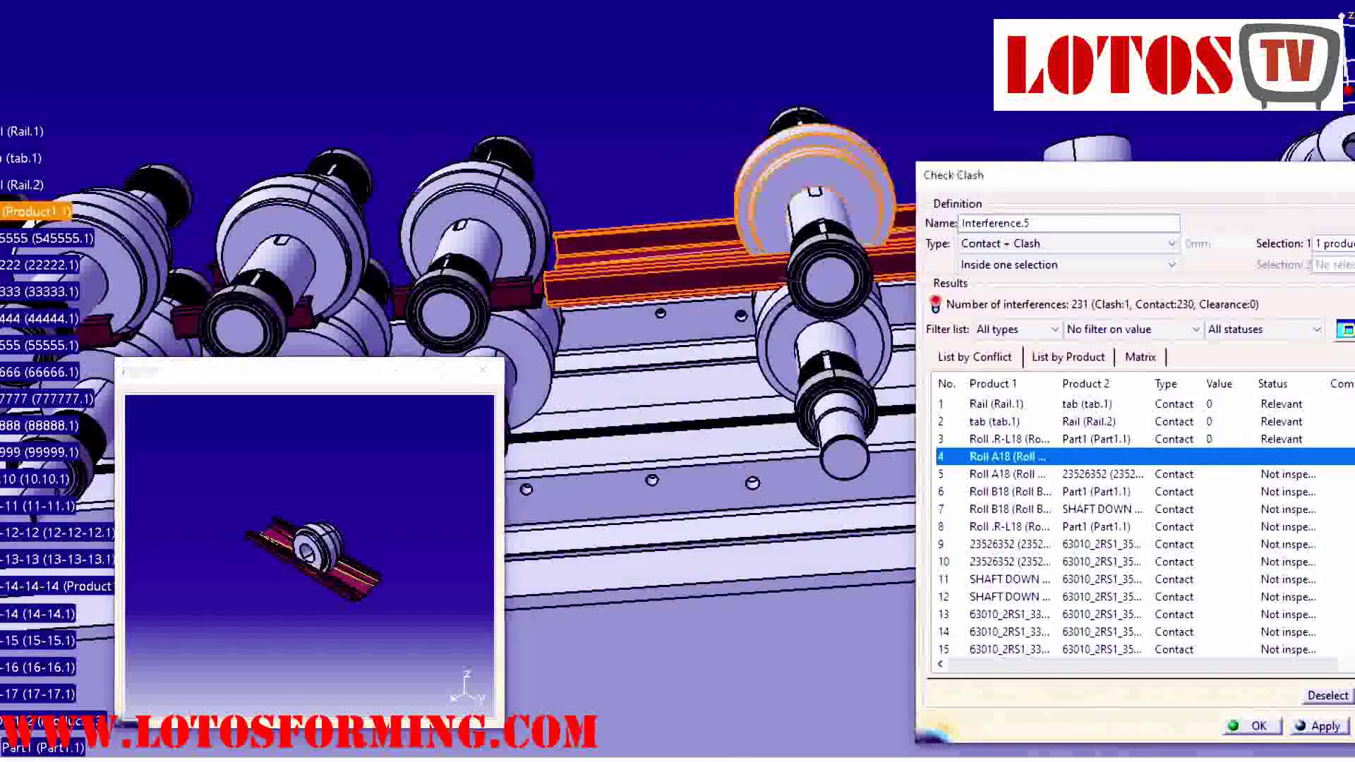
click(1088, 475)
click(1088, 491)
key(Down)
key(Down)
key(Down)
key(Down)
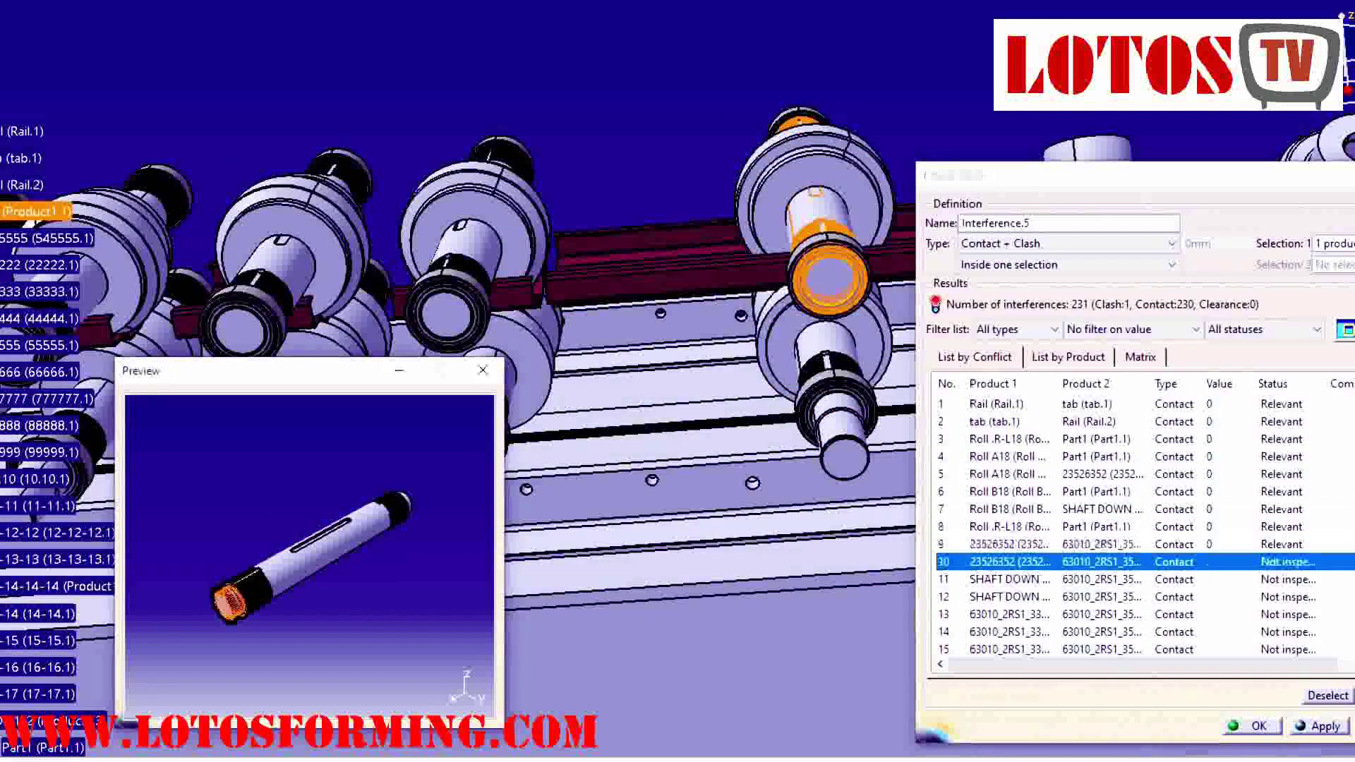
click(1009, 579)
click(1009, 598)
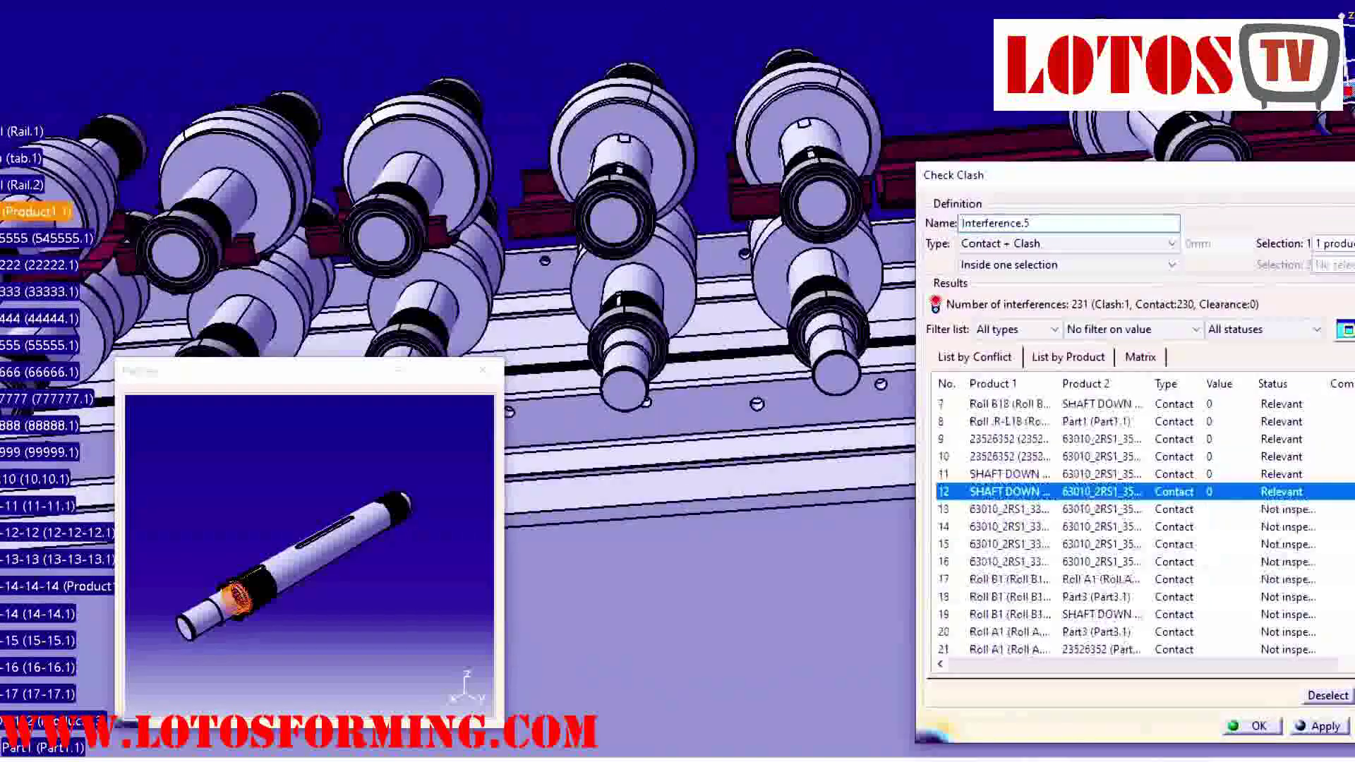
click(1009, 510)
click(1009, 527)
scroll(1009, 527, down, 1)
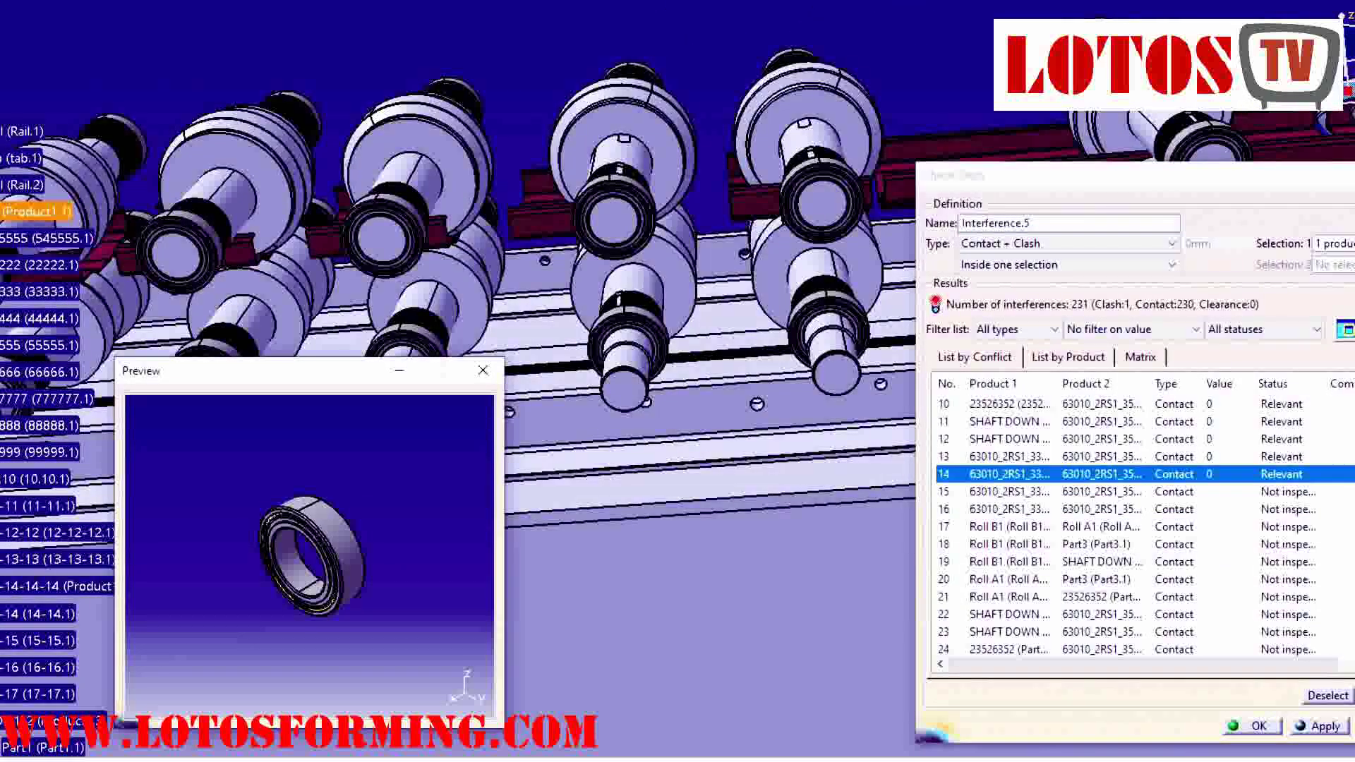
- Inspect conflicts 17 to 25 involving Roll B1, Roll A1, Part3 and the first stand's shafts
click(1009, 527)
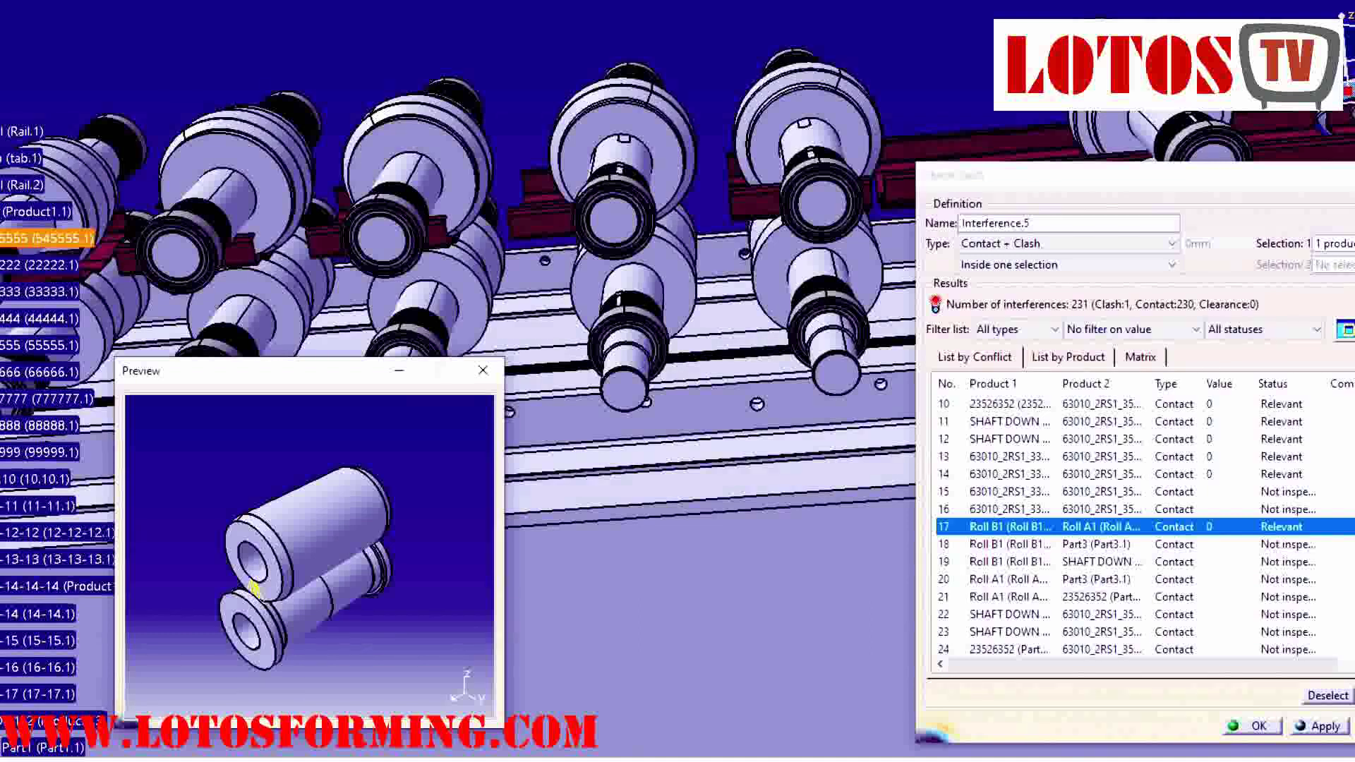
click(1009, 544)
click(1009, 561)
click(1009, 580)
click(1009, 596)
click(1009, 614)
click(1009, 632)
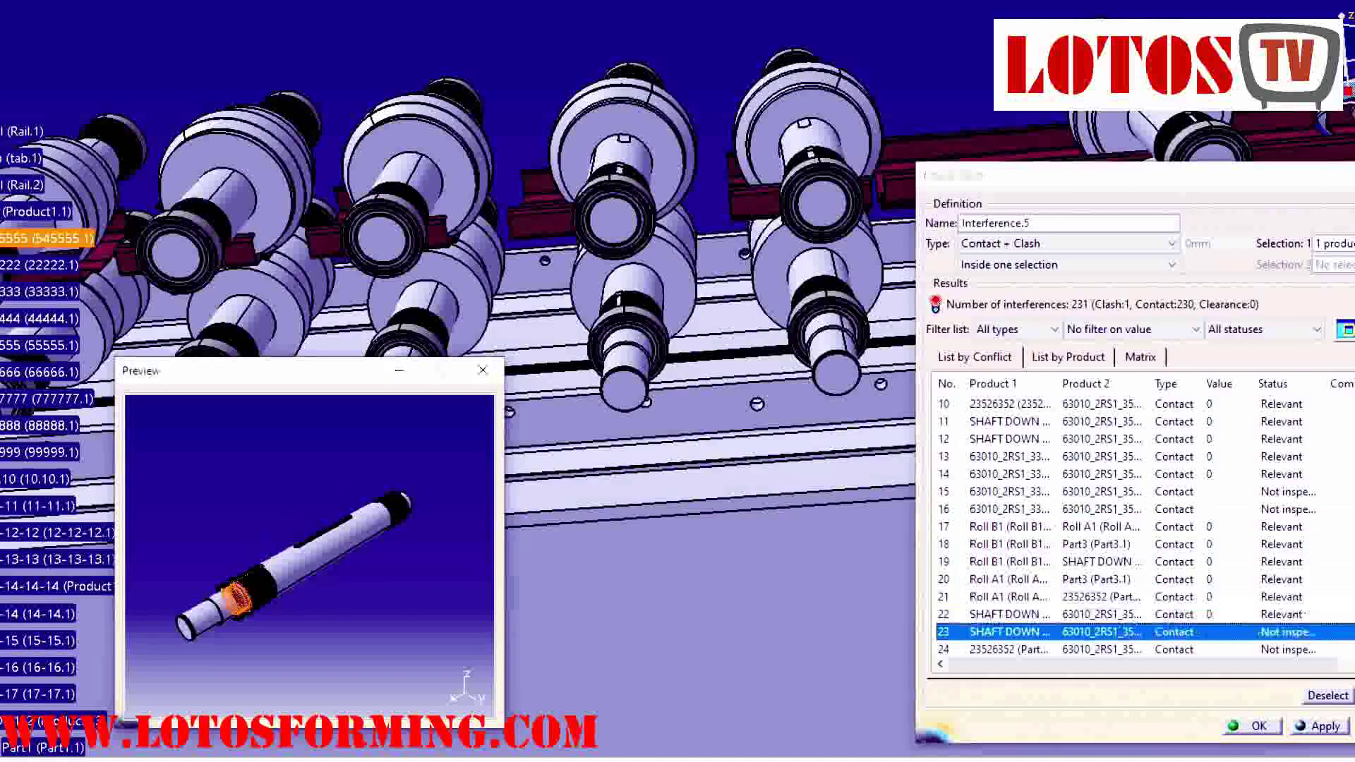
scroll(1009, 632, down, 3)
click(1009, 492)
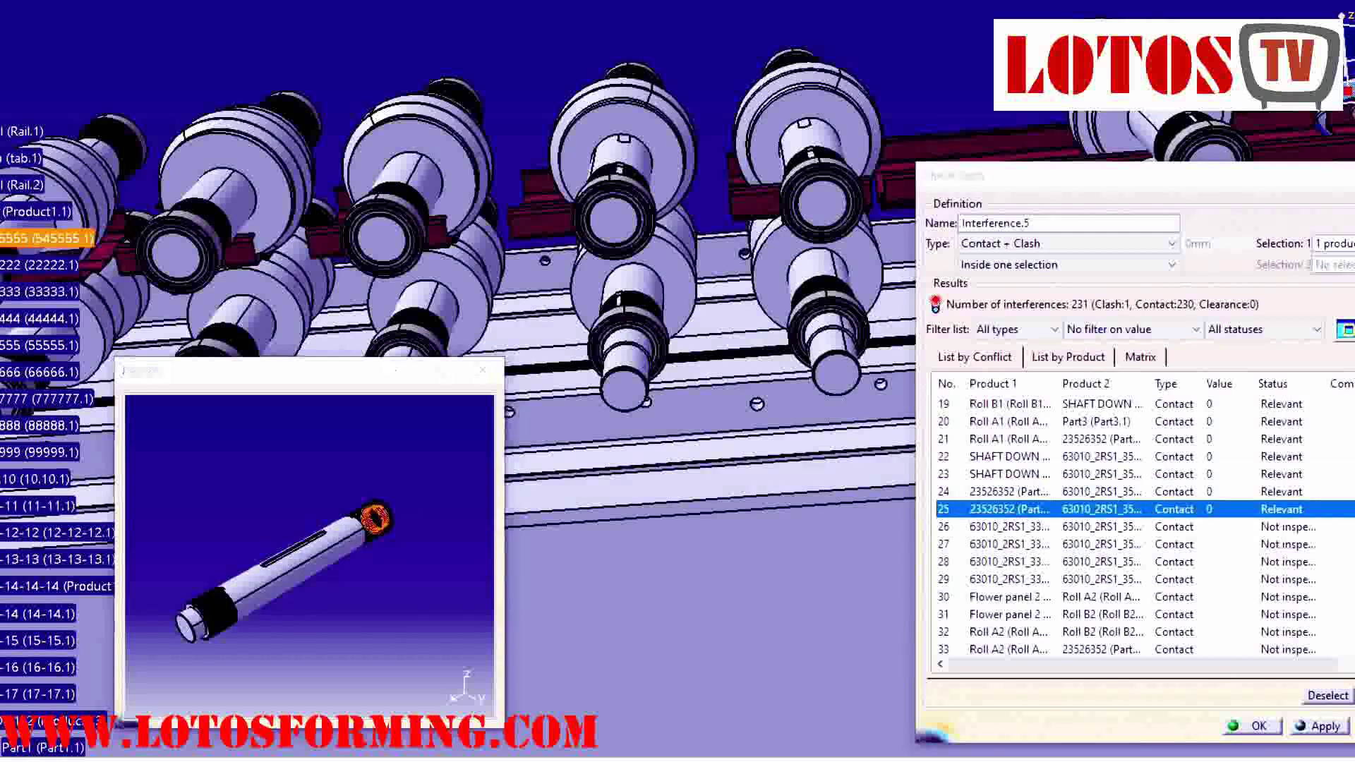
- Examine the first roll stand at the line entry and inspect its bearing conflicts 26 to 29
click(1252, 726)
middle_drag(536, 395, 938, 303)
middle_drag(564, 353, 1002, 349)
click(1009, 527)
key(Down)
key(Down)
key(Down)
key(Down)
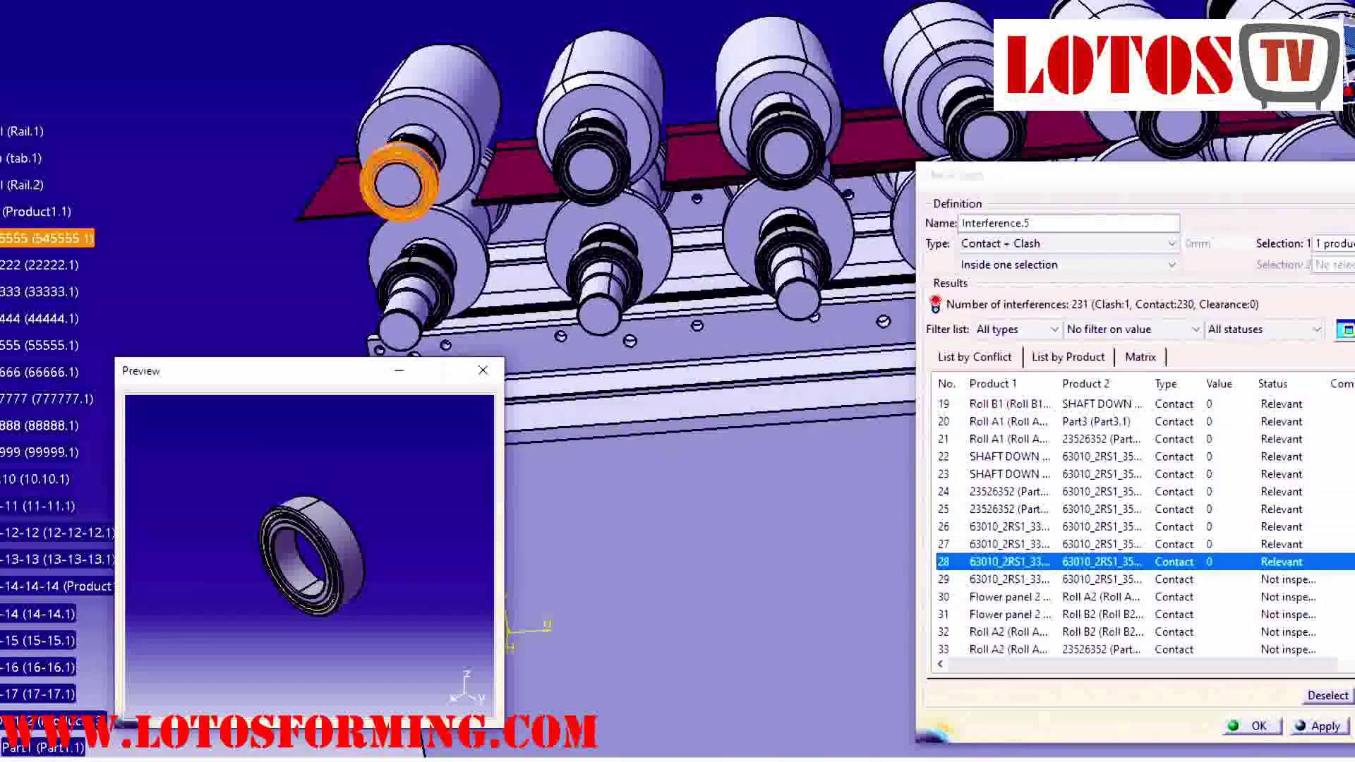
key(Down)
- Inspect conflicts 30 to 42 covering Flower panel 2, Roll A2, Roll B2 and the second stand's shafts and bearings
key(Down)
key(Down)
key(Down)
key(Down)
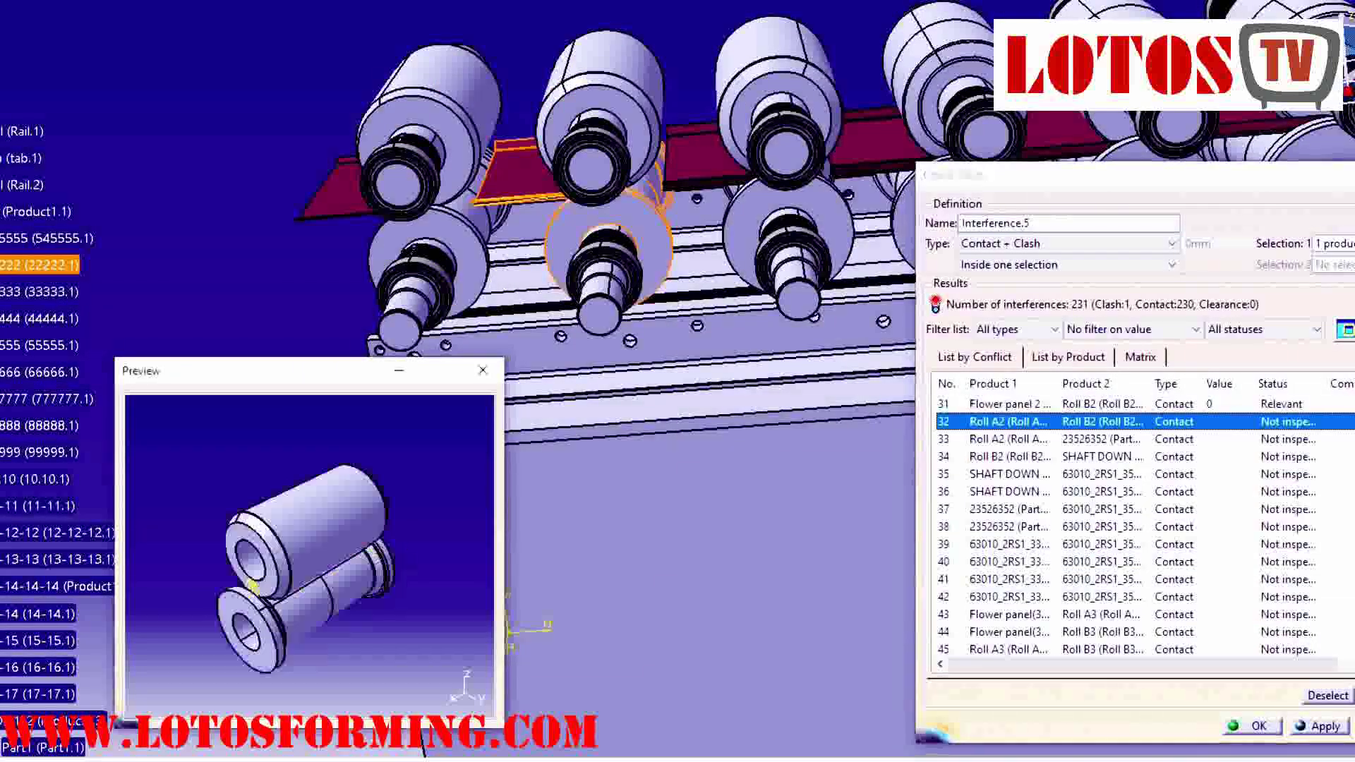
key(Down)
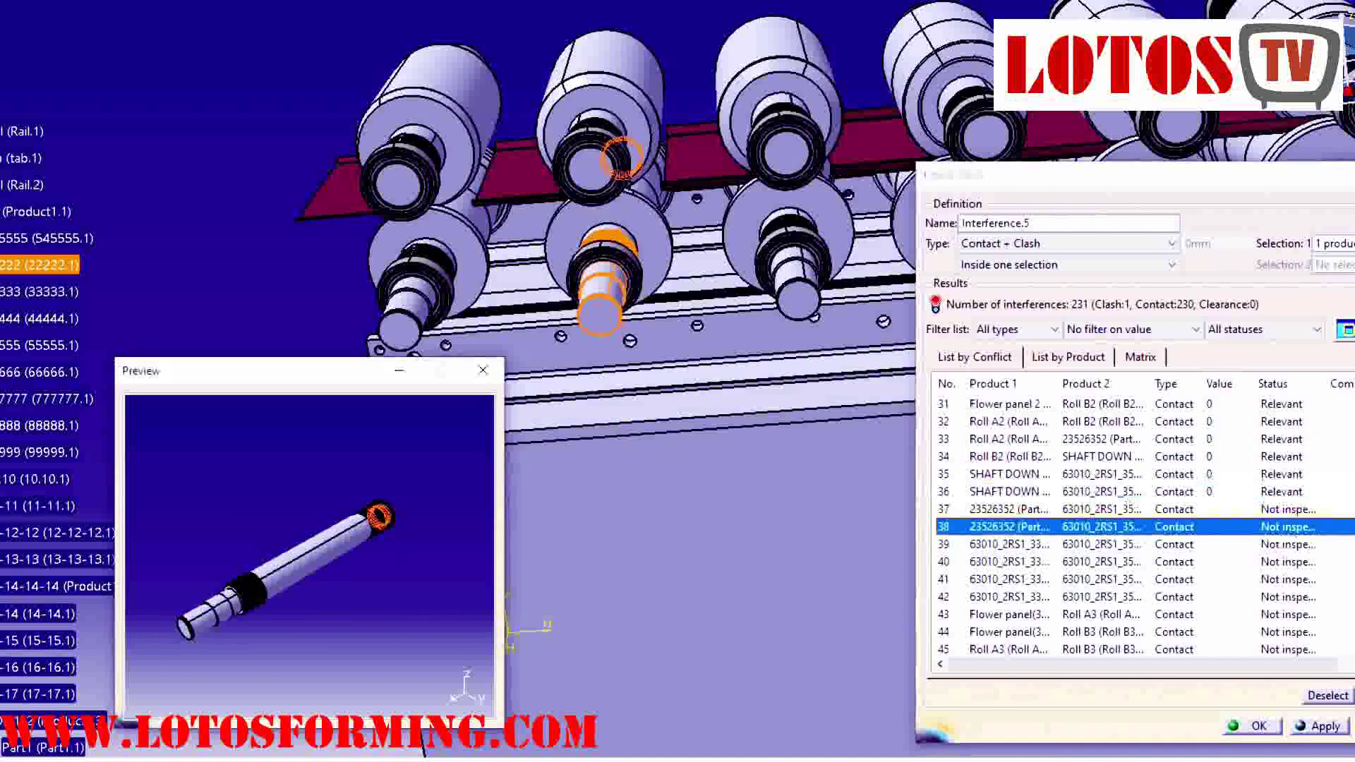
key(Down)
key(Down)
key(Down)
key(Down)
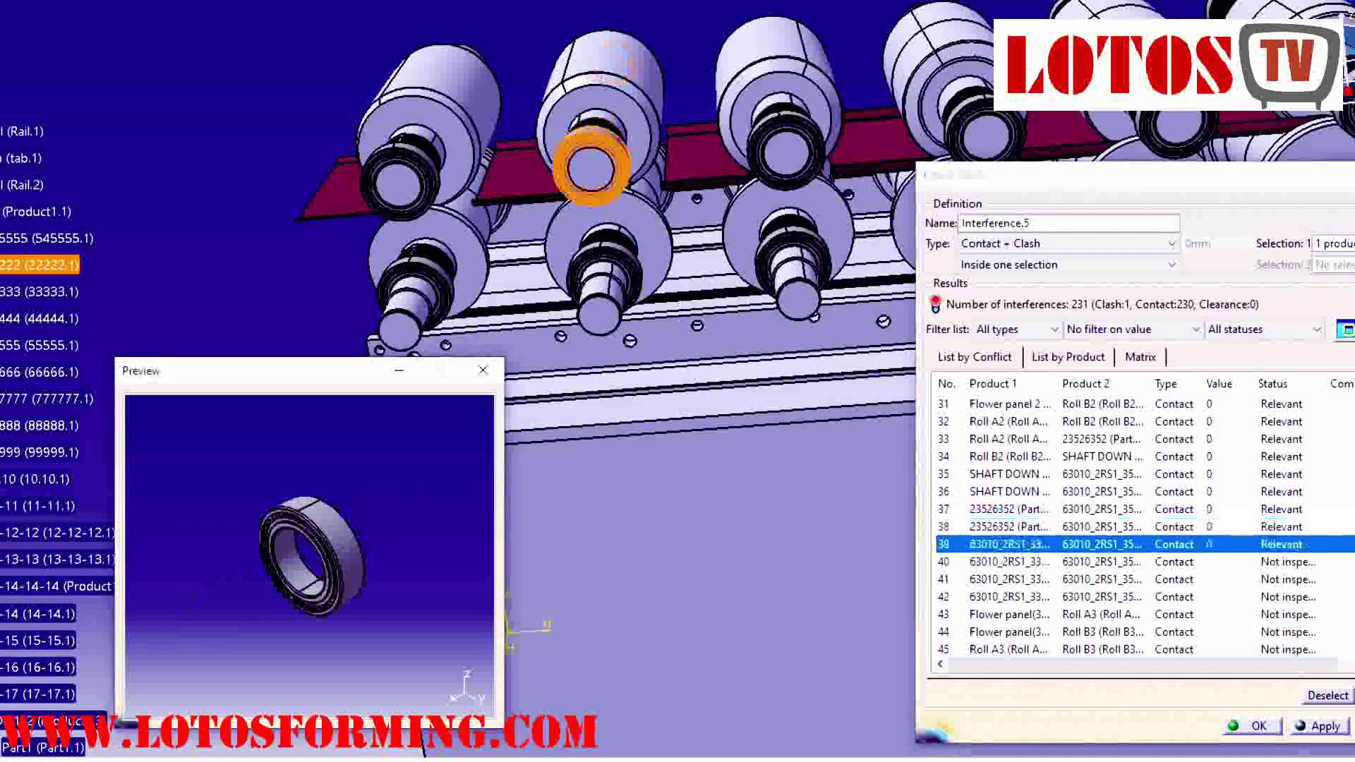
key(Down)
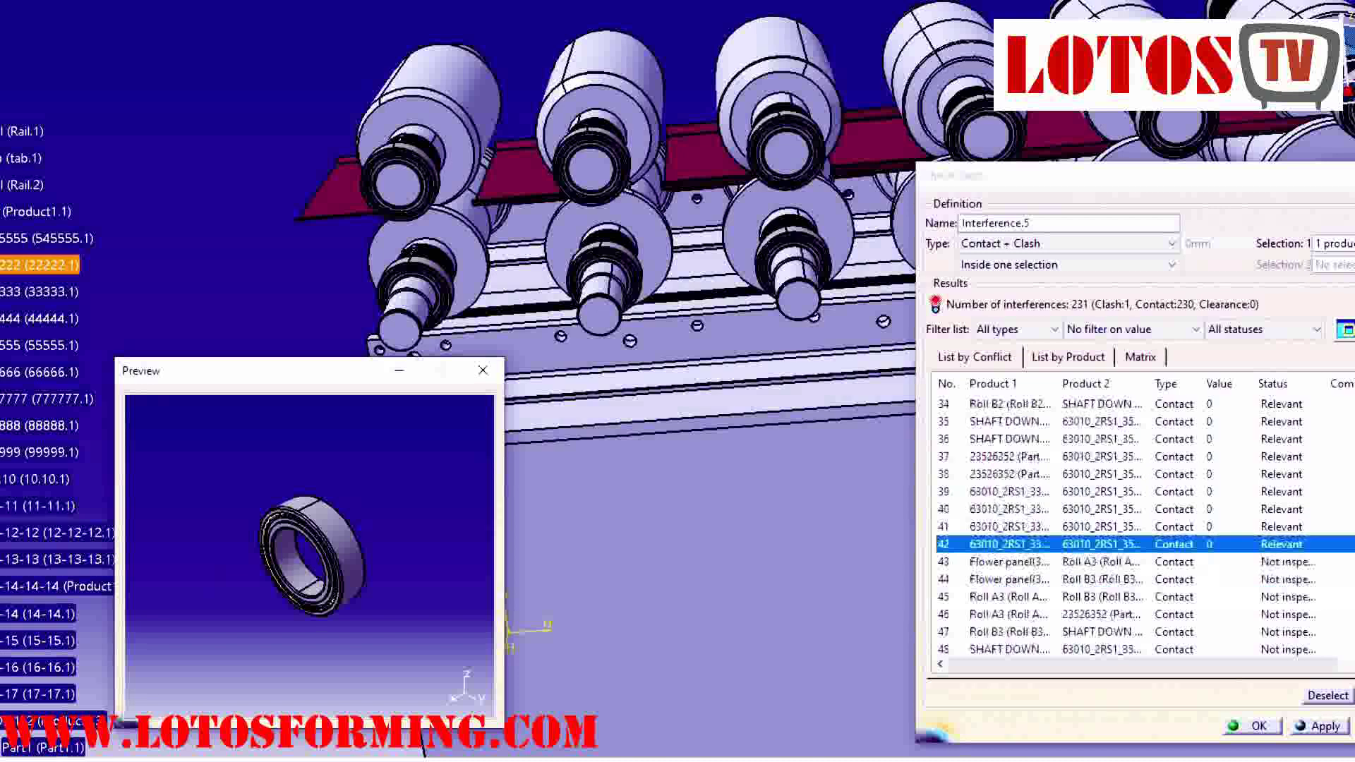
- Inspect conflicts 43 to 46 between the third flower panel, Roll A3, Roll B3 and the upper shaft
middle_drag(797, 268, 338, 367)
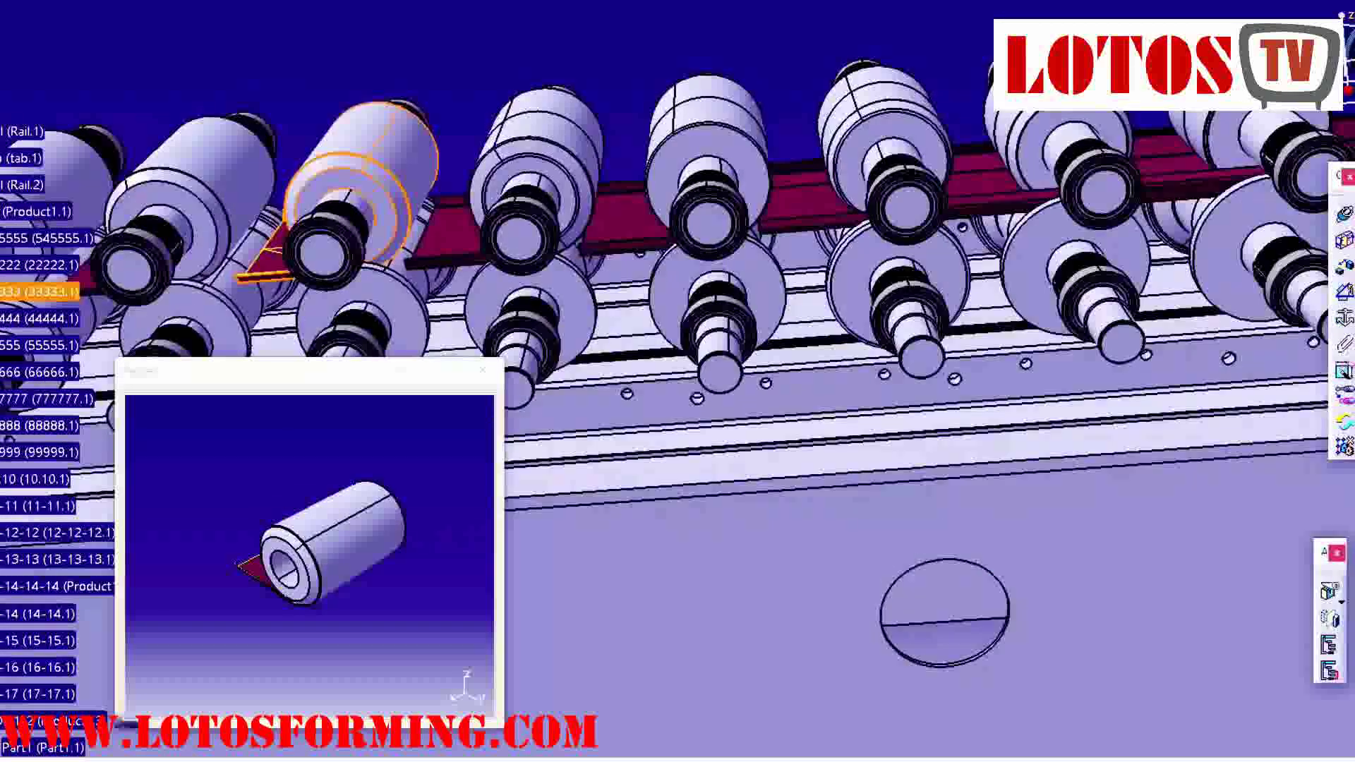
key(Down)
key(Down)
key(Down)
key(Down)
key(Down)
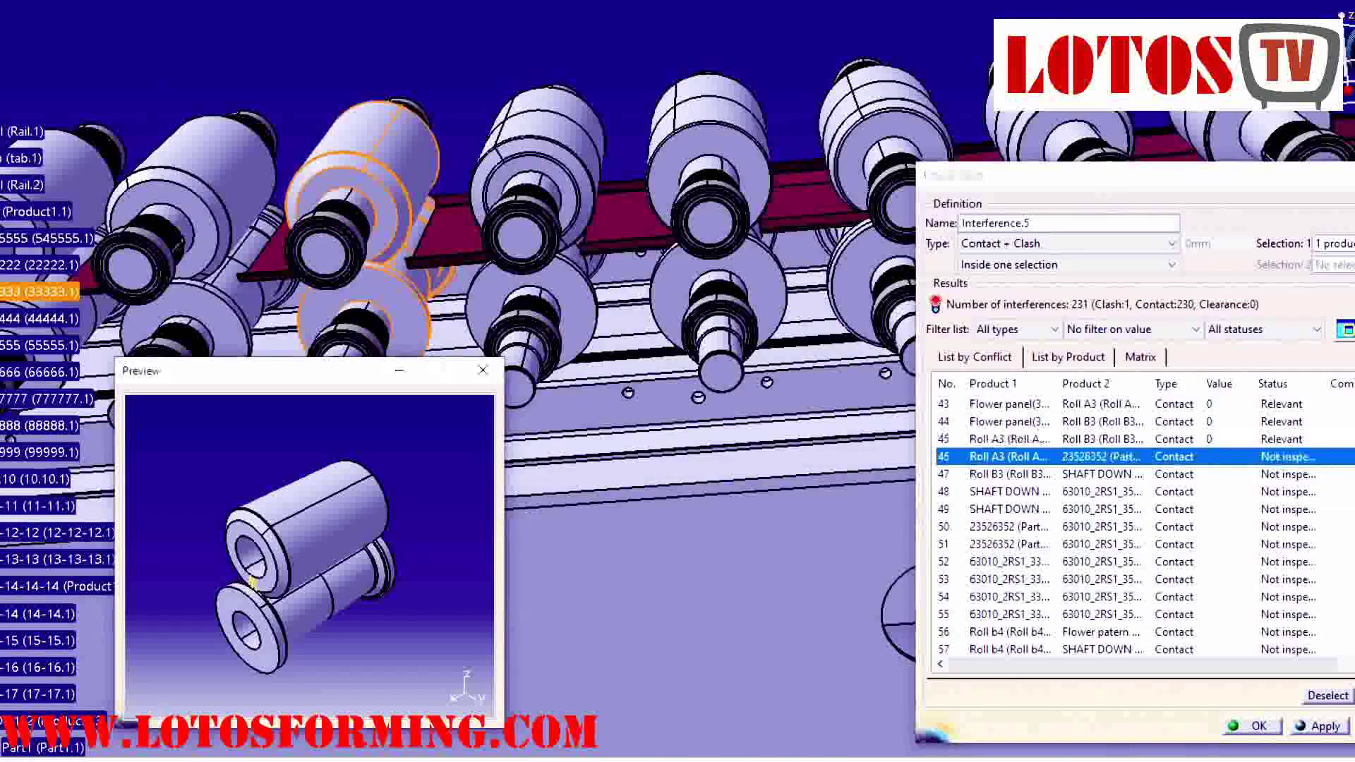
- Inspect conflicts 47 to 55 between the third stand's lower roll, shafts and bearings
key(Down)
key(Down)
key(Down)
key(Down)
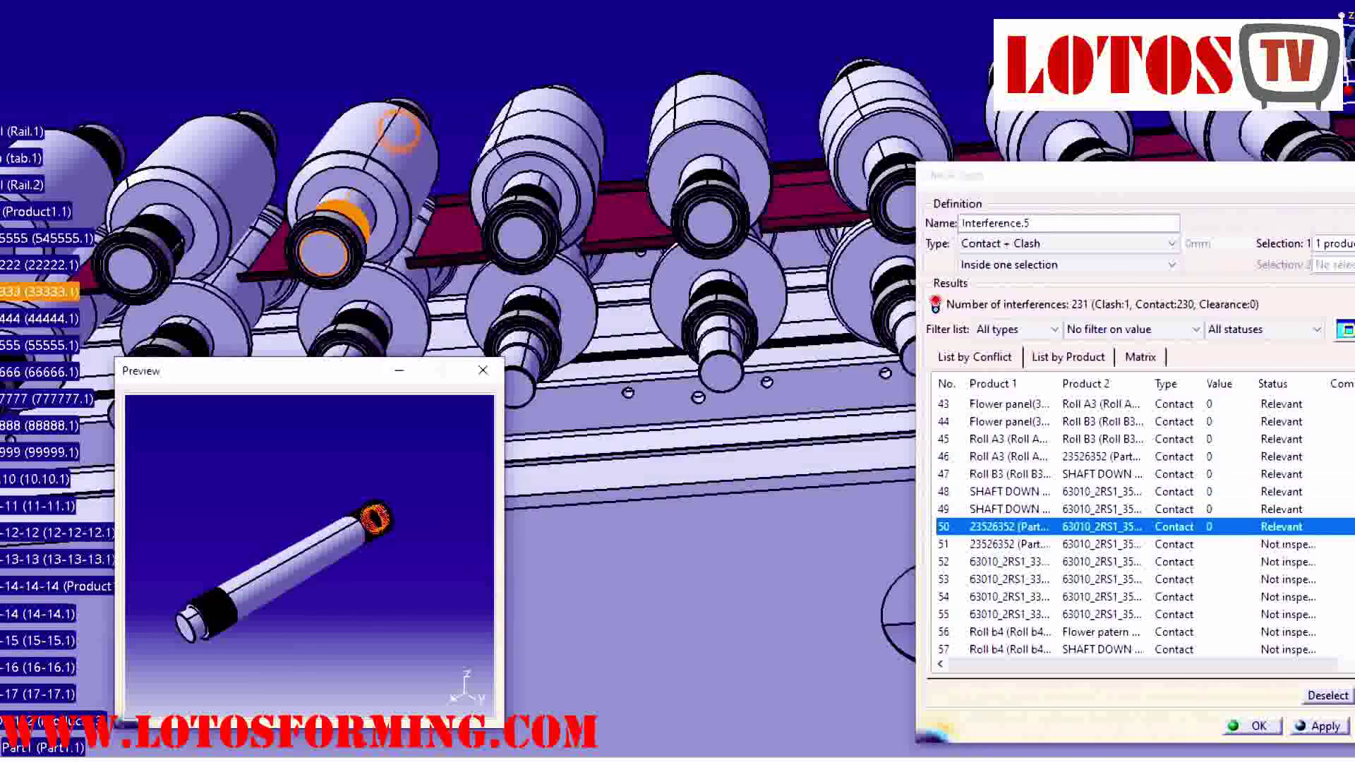
key(Down)
key(Down)
key(Down)
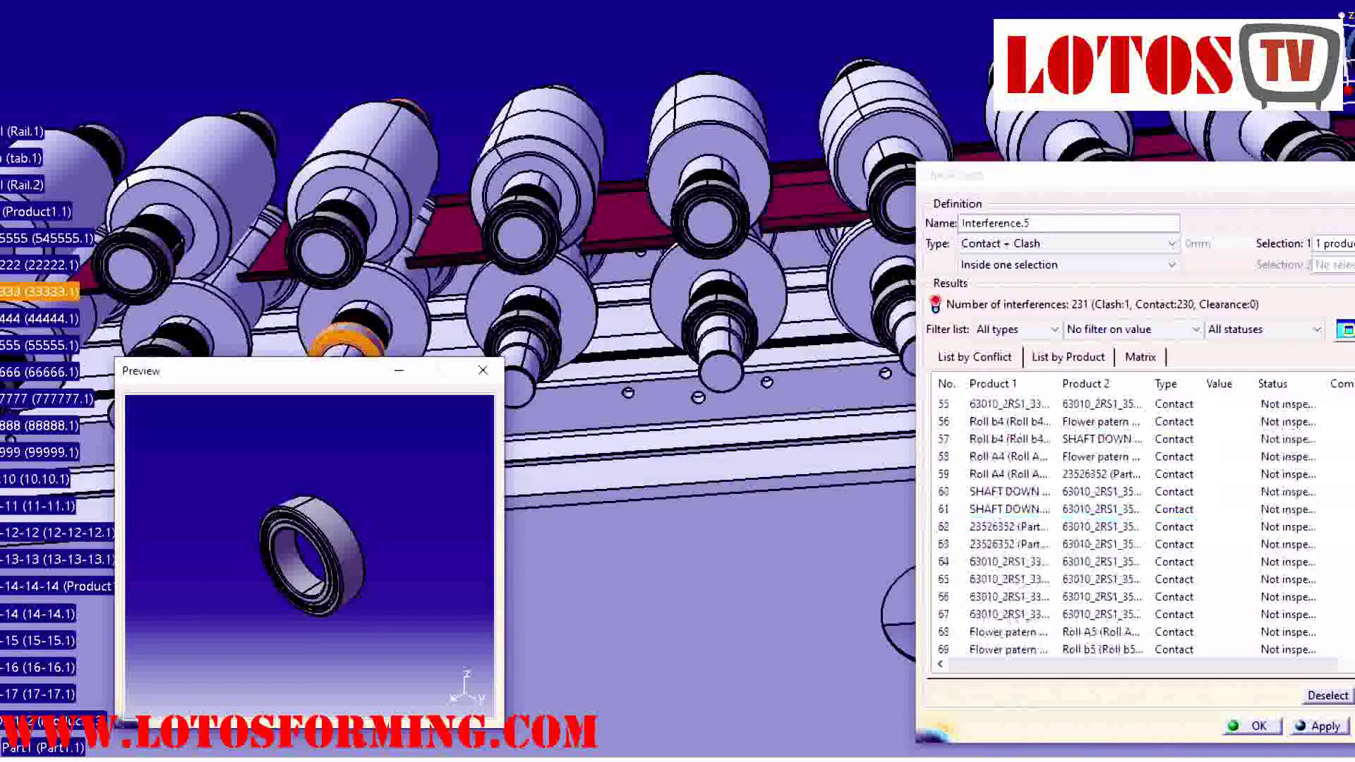
key(Down)
key(Down)
key(Down)
- Inspect conflicts 56 to 67 covering Roll b4, Roll A4, the flower pattern and the fourth stand's shafts and bearings
key(Down)
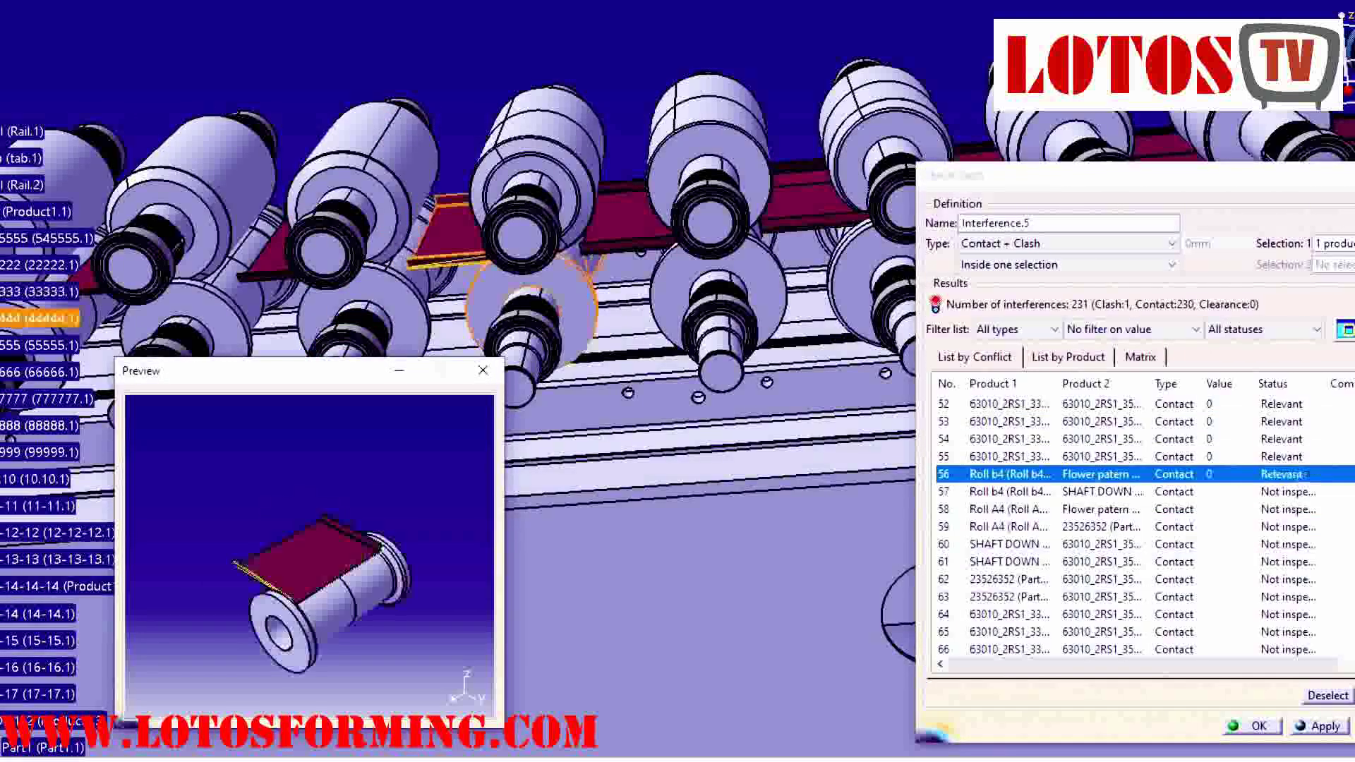
key(Down)
key(Down)
key(Down)
key(Down)
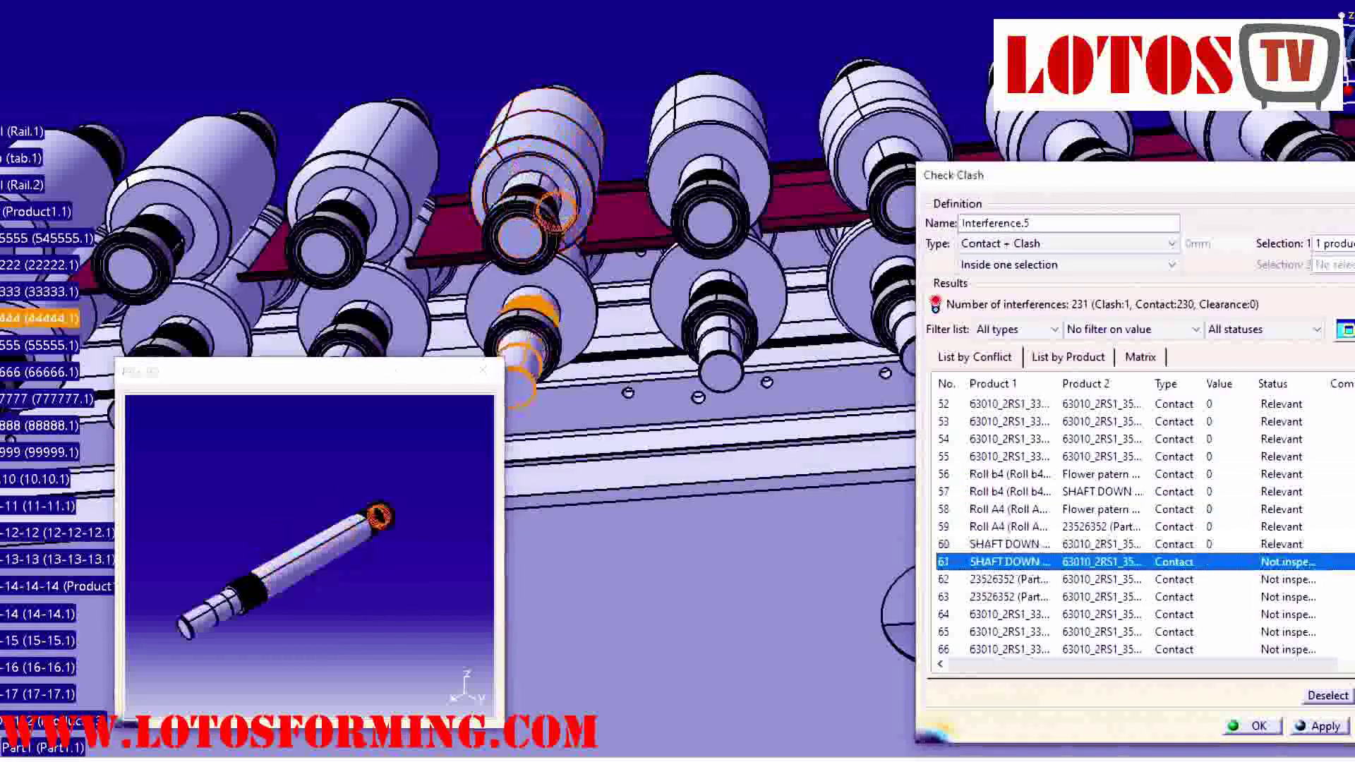
key(Down)
key(Down)
key(Down)
key(Down)
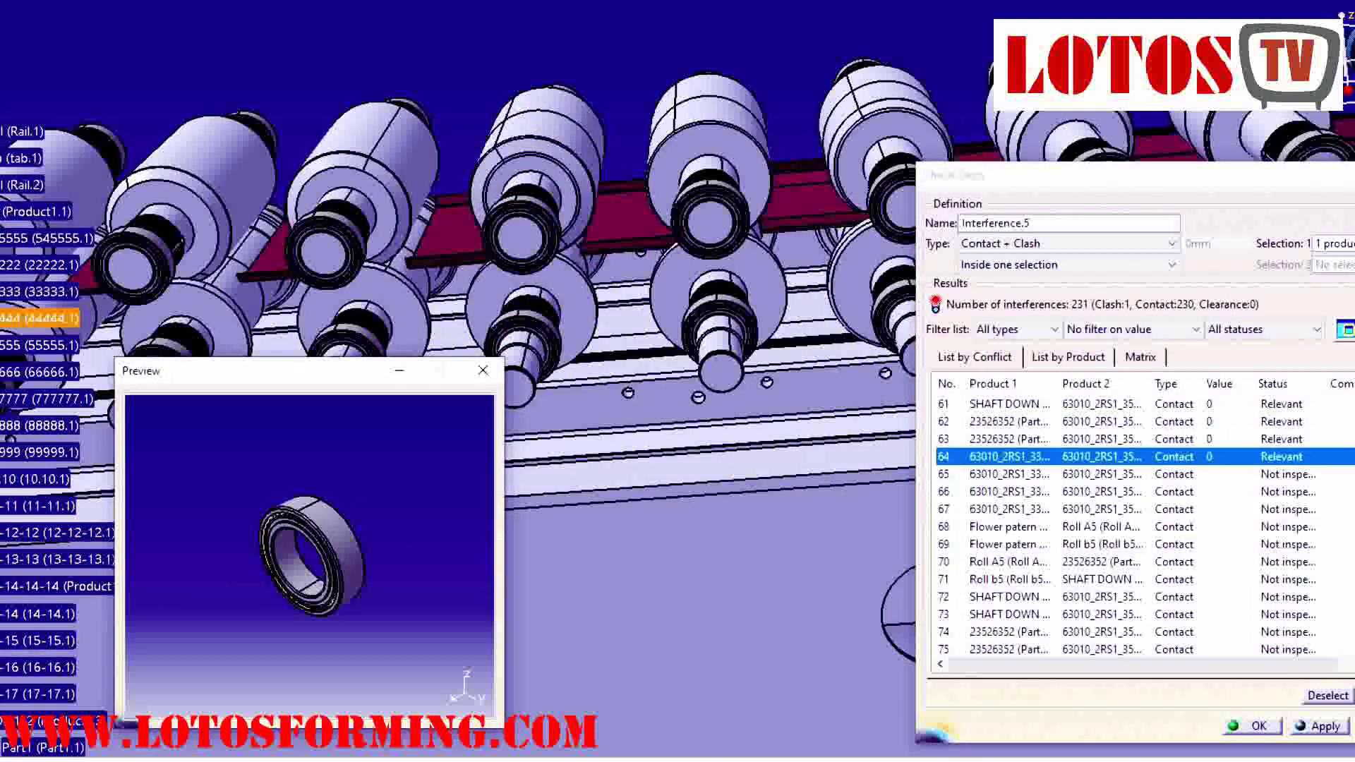
key(Down)
- Inspect conflicts 68 to 79 covering Roll A5, Roll b5, the flower pattern and the fifth stand's shafts and bearings
key(Down)
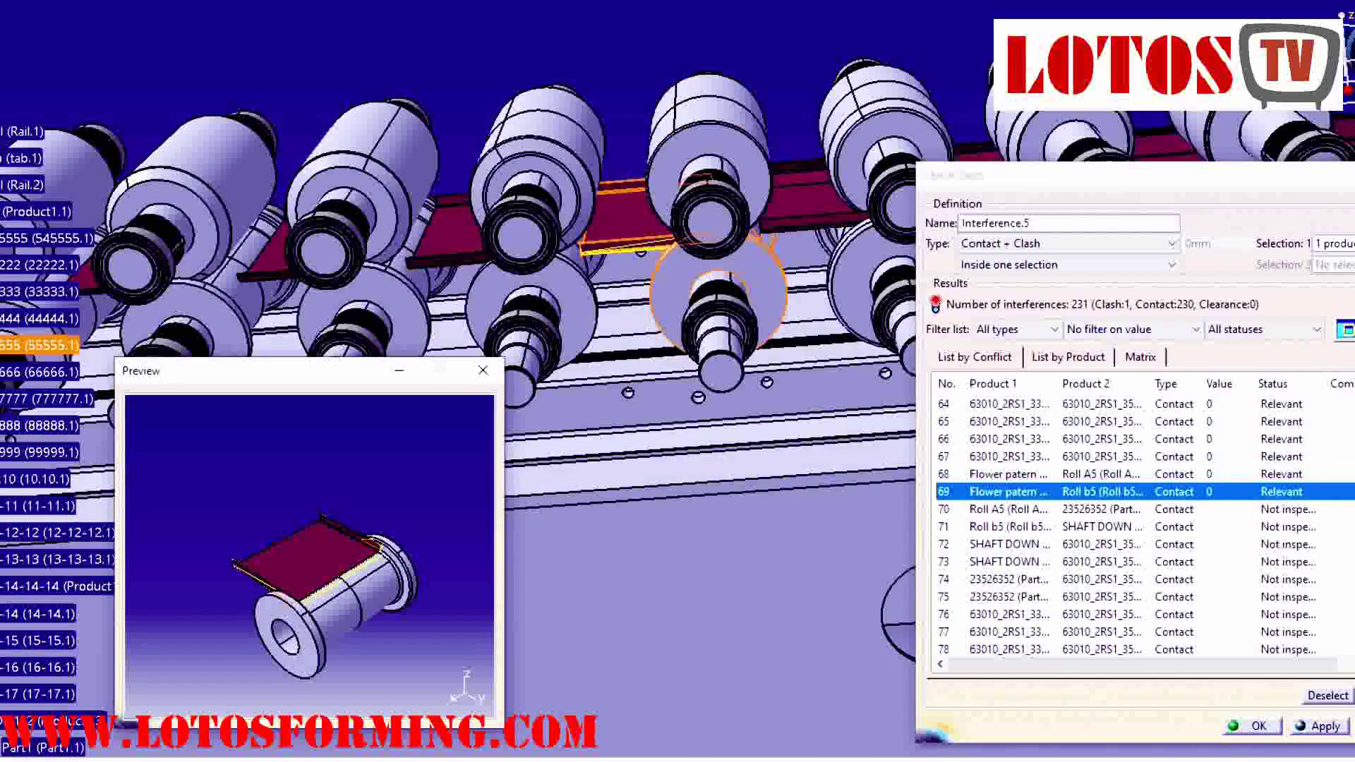
key(Down)
key(Down)
key(Down)
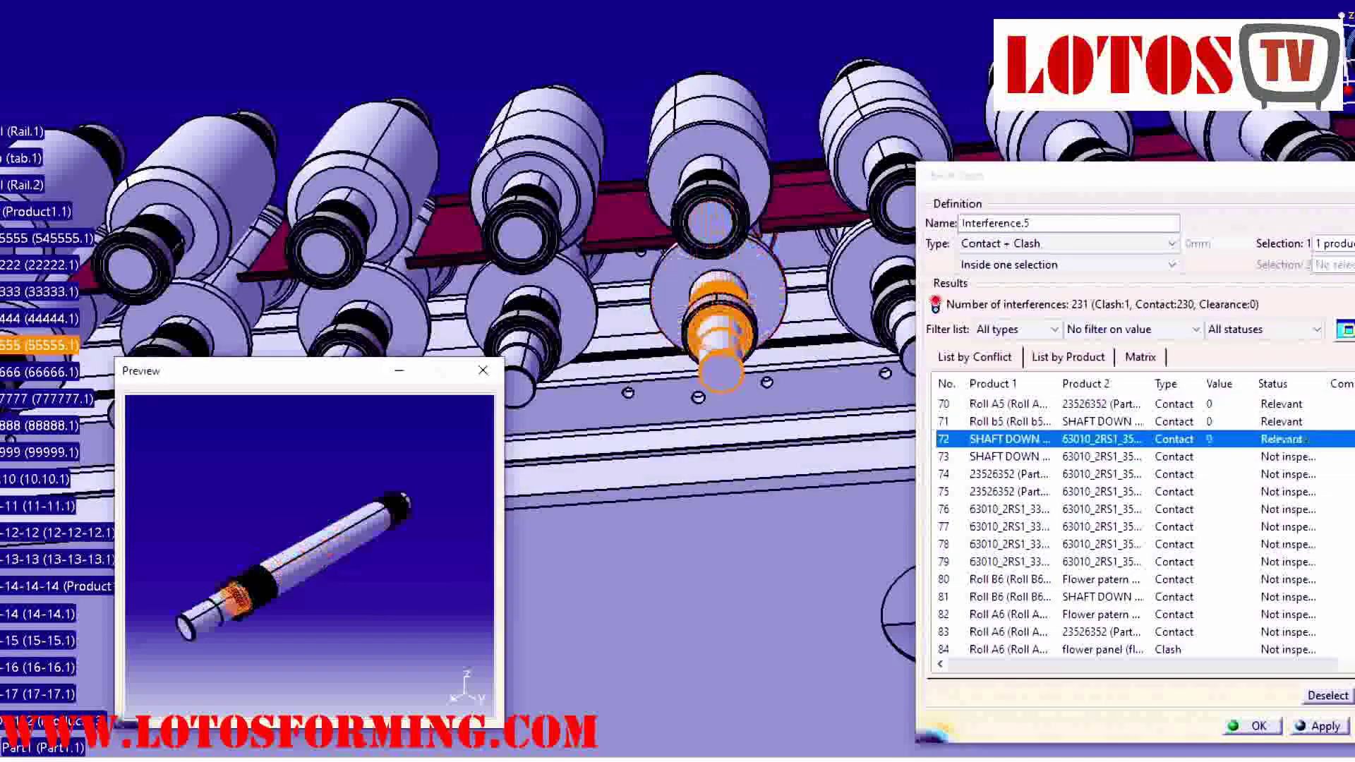
key(Down)
key(Down)
key(Down)
key(Down)
key(Down)
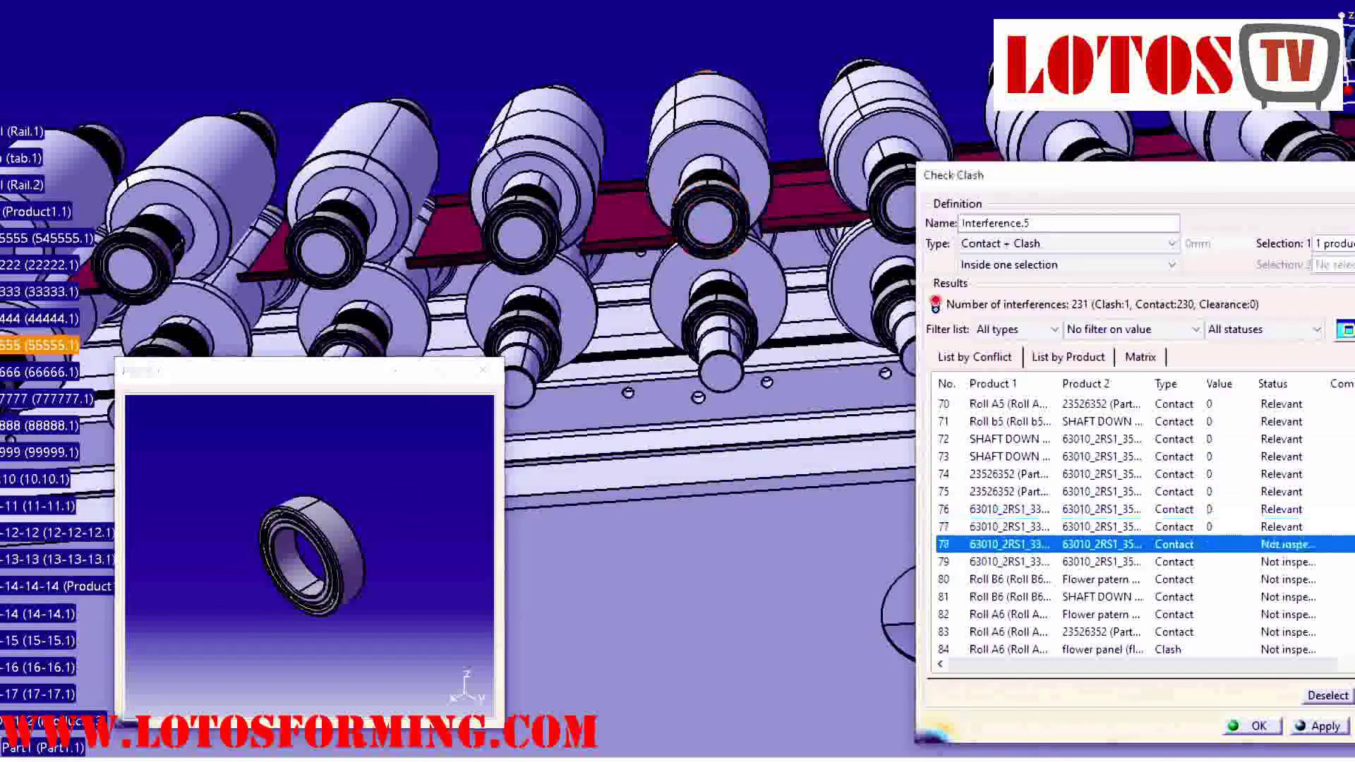
middle_drag(783, 338, 330, 284)
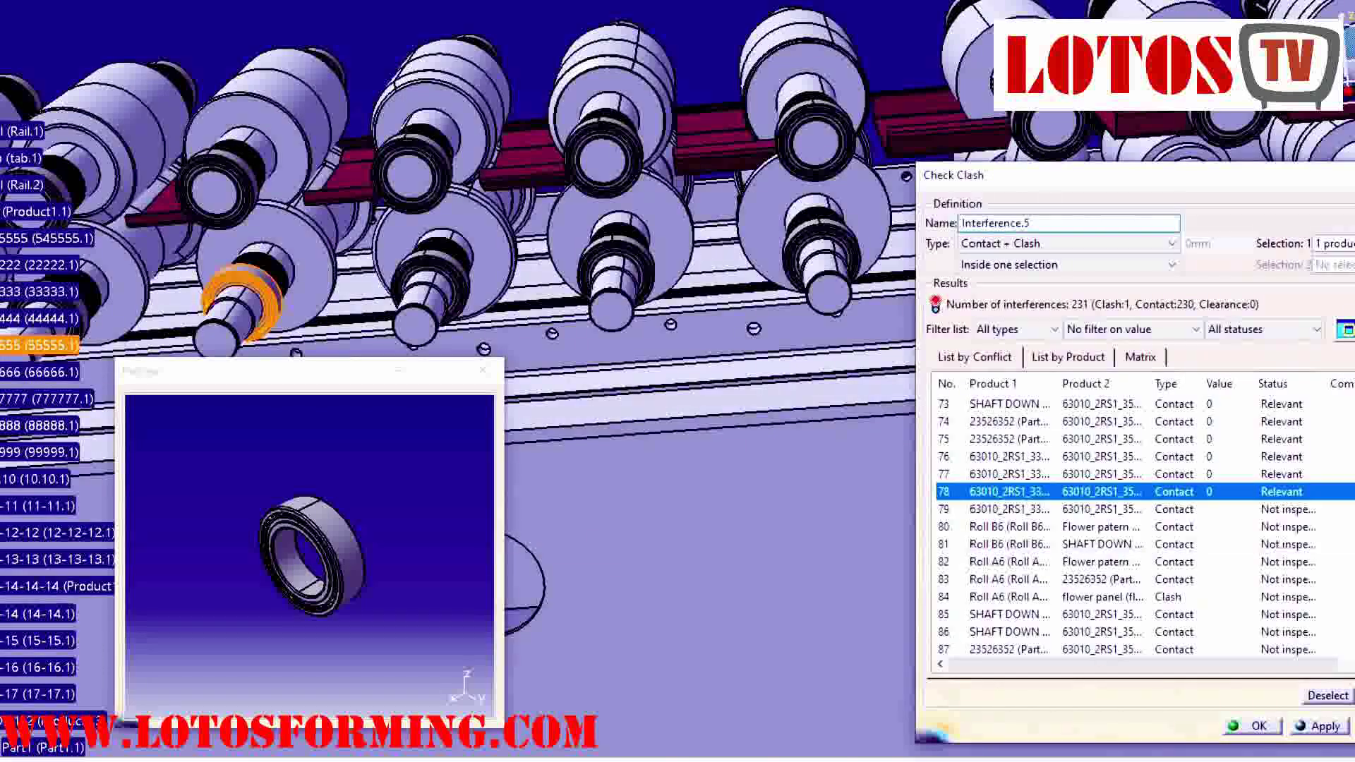
key(Down)
- Inspect conflicts 80 to 84 and examine the clash between Roll A6 and the next flower panel from several angles
key(Down)
key(Down)
key(Down)
key(Down)
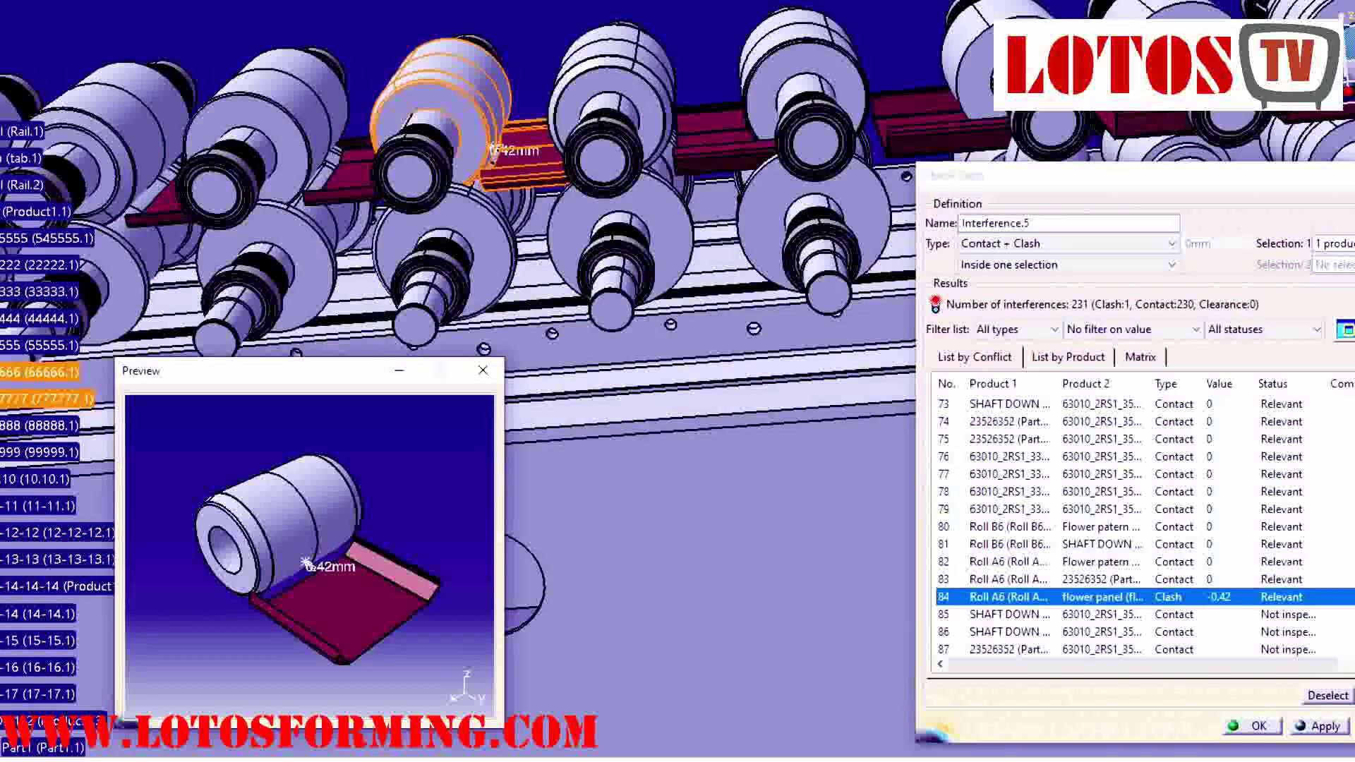
middle_drag(705, 395, 600, 578)
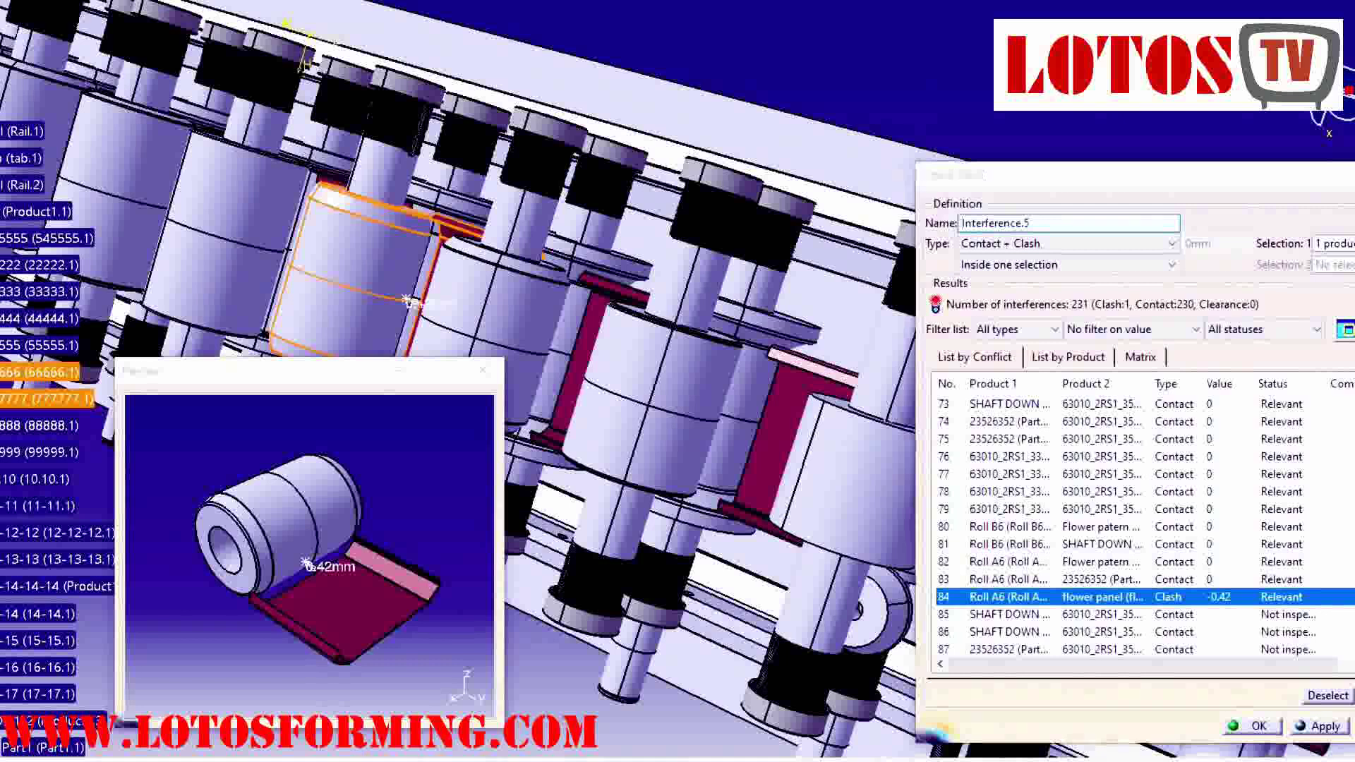
middle_drag(677, 536, 748, 332)
scroll(1129, 525, down, 2)
- Inspect conflicts 85 to 92 between the sixth stand's shafts and bearings
key(Down)
key(Down)
key(Down)
key(Down)
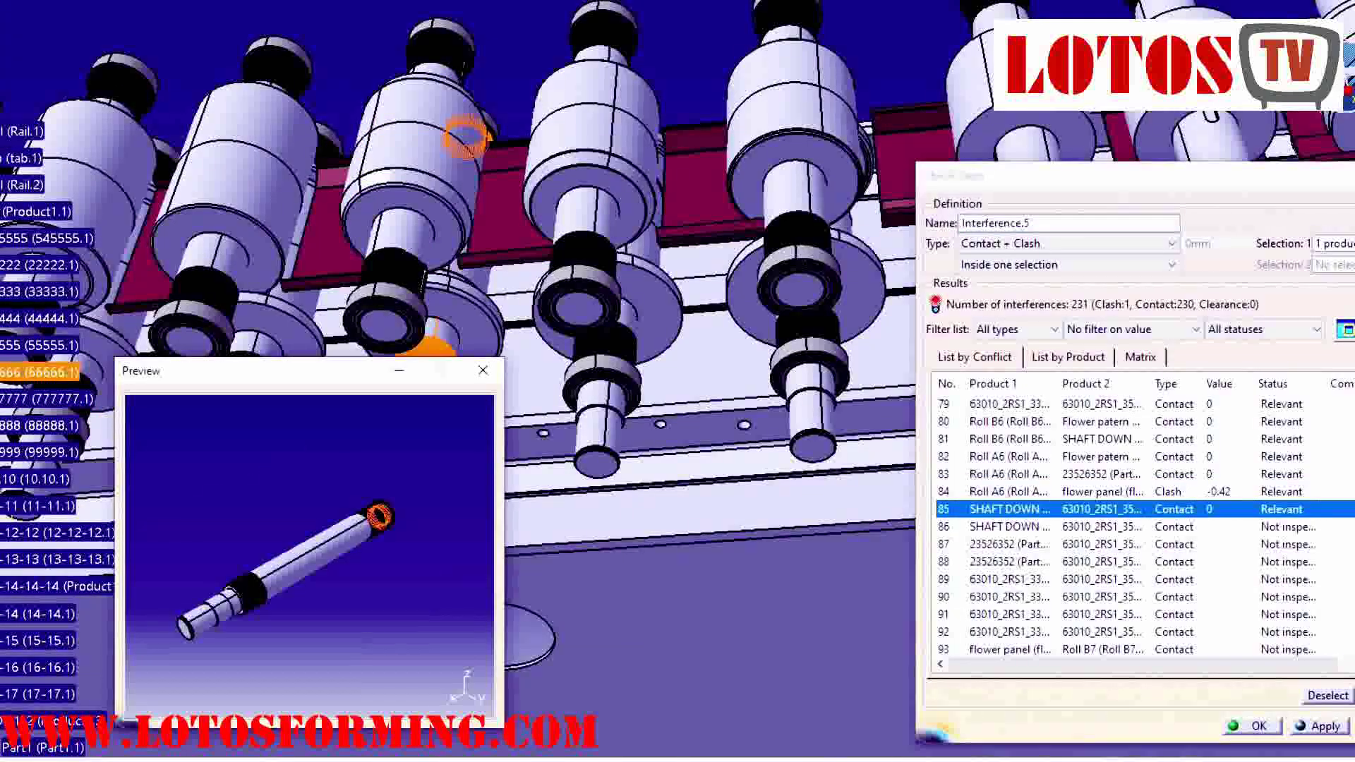
key(Down)
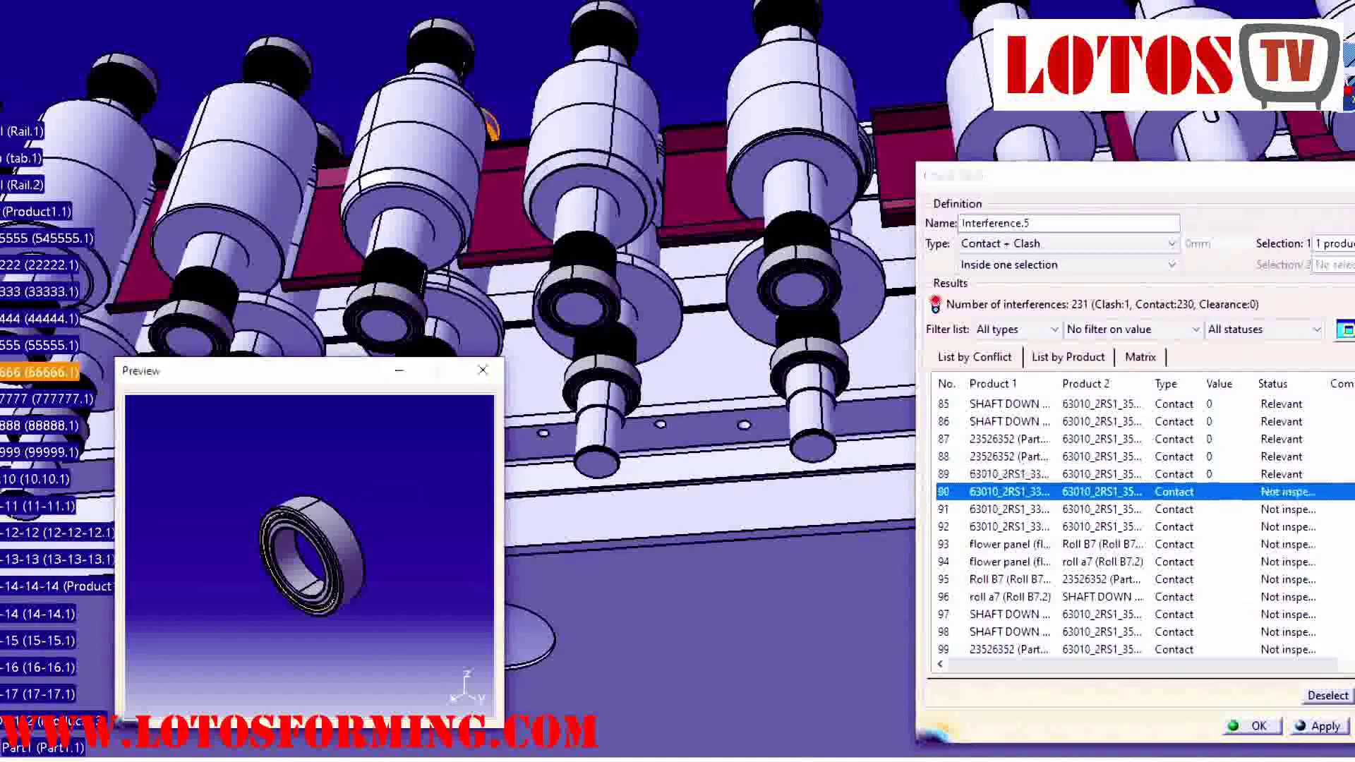
key(Down)
- Inspect conflicts 93 to 104 covering the flower panel, Roll B7, roll a7 and the seventh stand's shafts and bearings
key(Down)
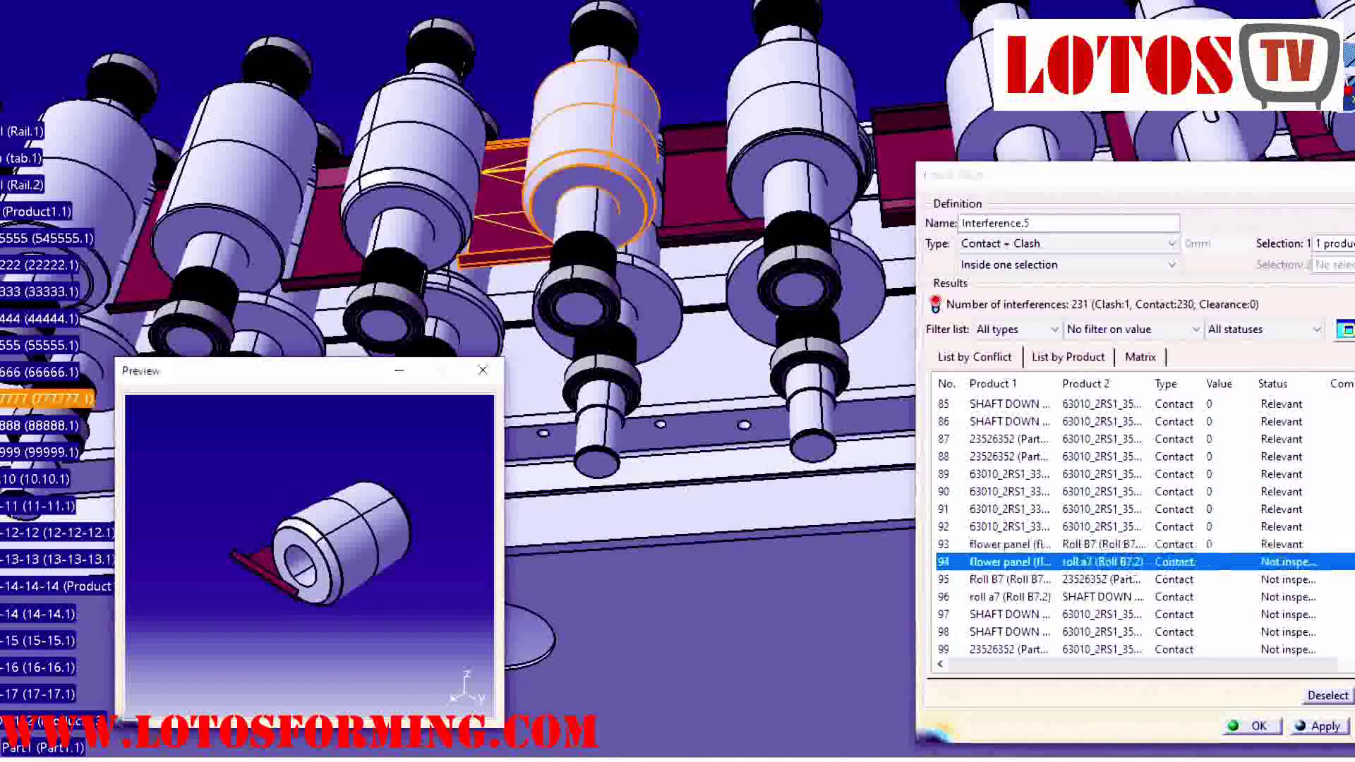
key(Down)
key(Down)
key(Down)
key(Down)
key(Down)
key(Down)
key(Down)
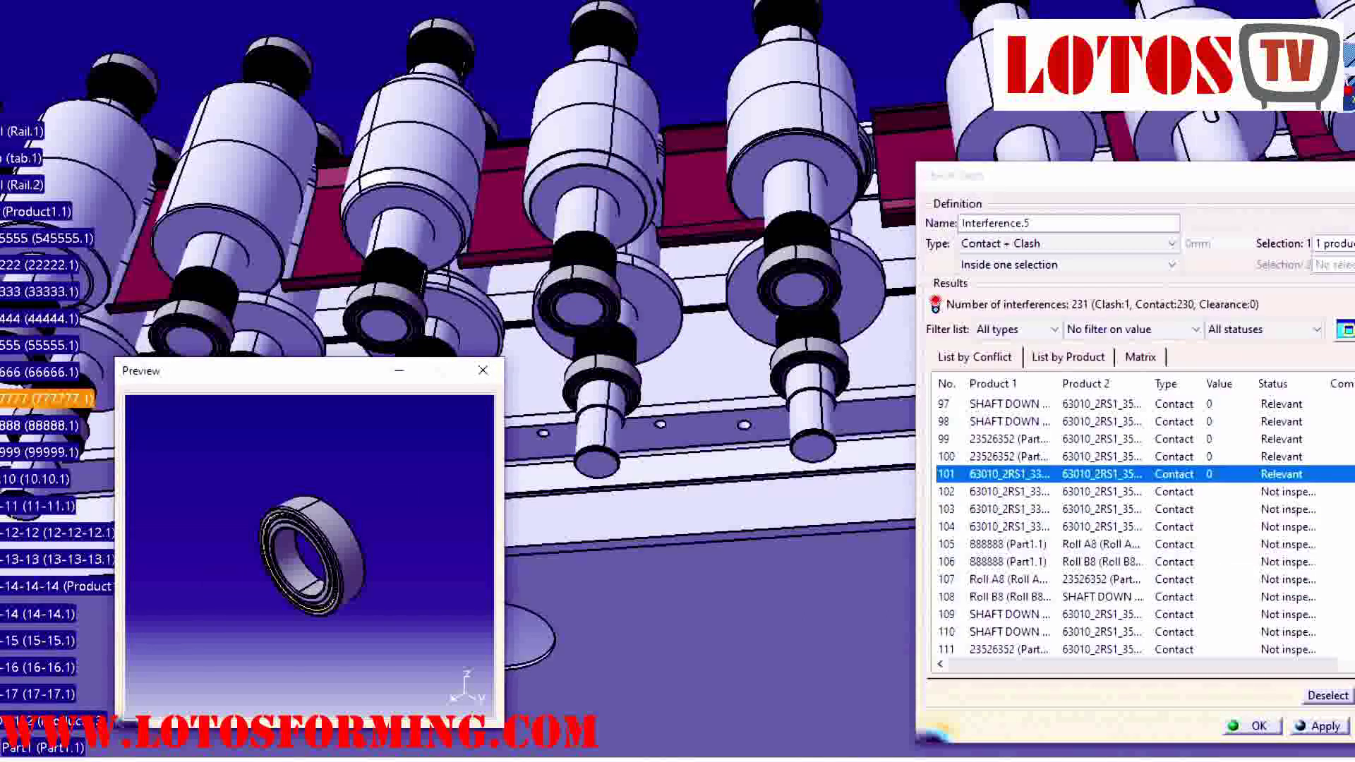
key(Down)
- Inspect conflicts 105 to 116 covering part 888888, Roll A8, Roll B8 and the eighth stand's shafts and bearings
key(Down)
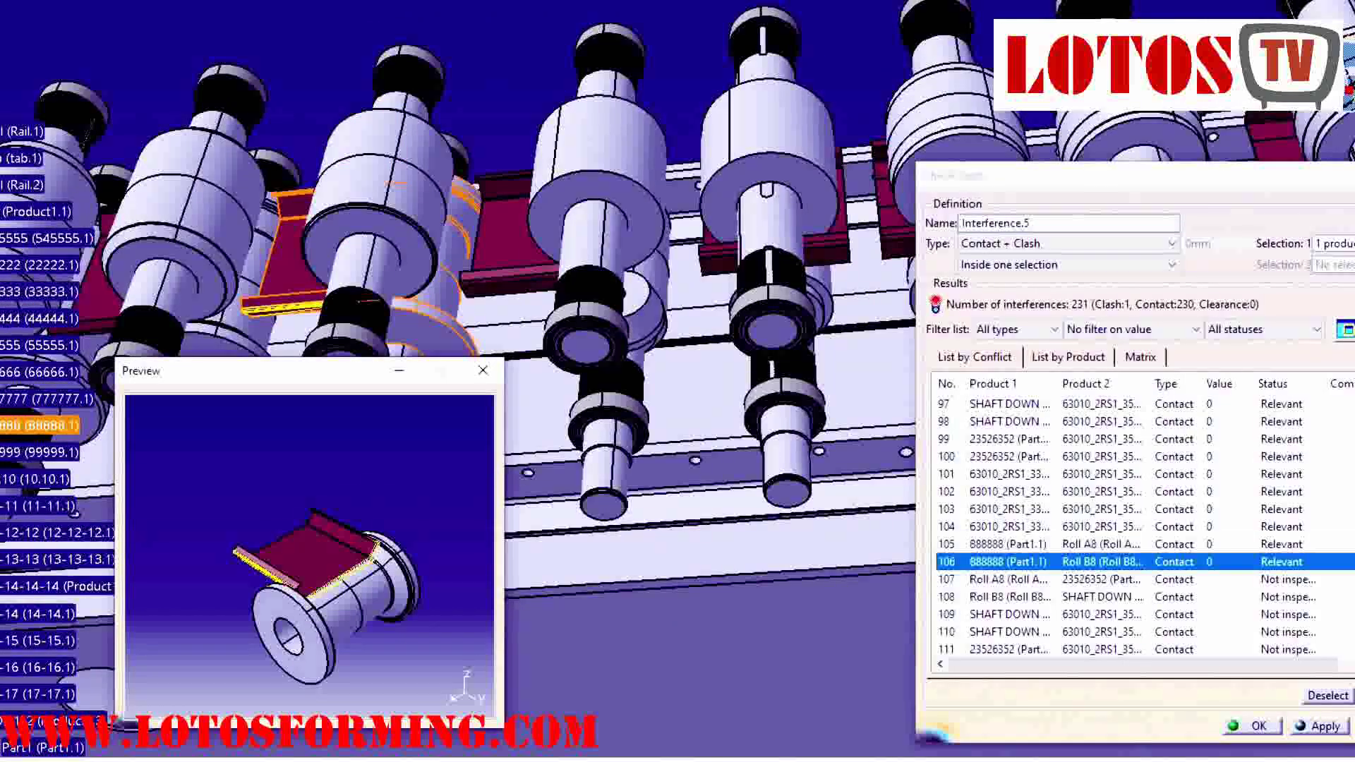
key(Down)
key(Down)
key(Down)
key(Down)
key(Down)
key(Down)
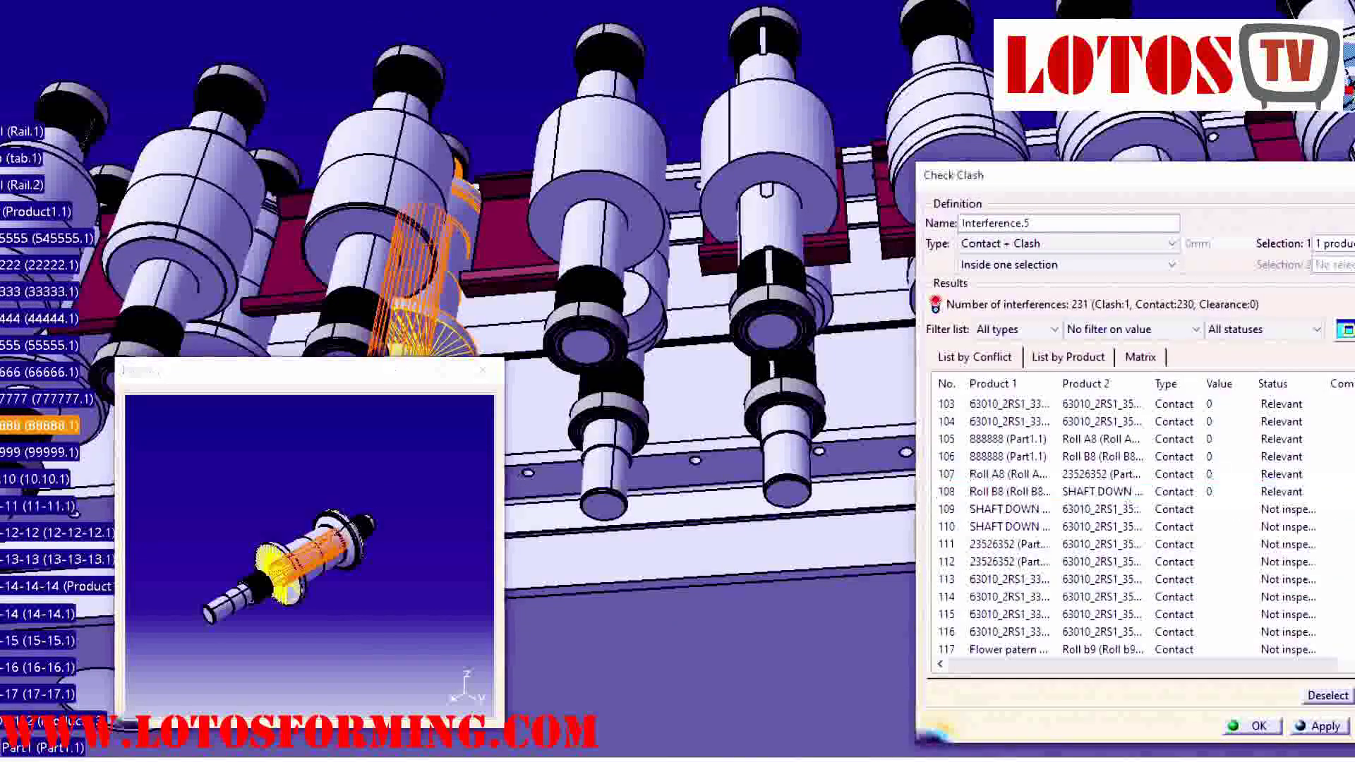
key(Down)
key(Down)
key(Down)
key(Down)
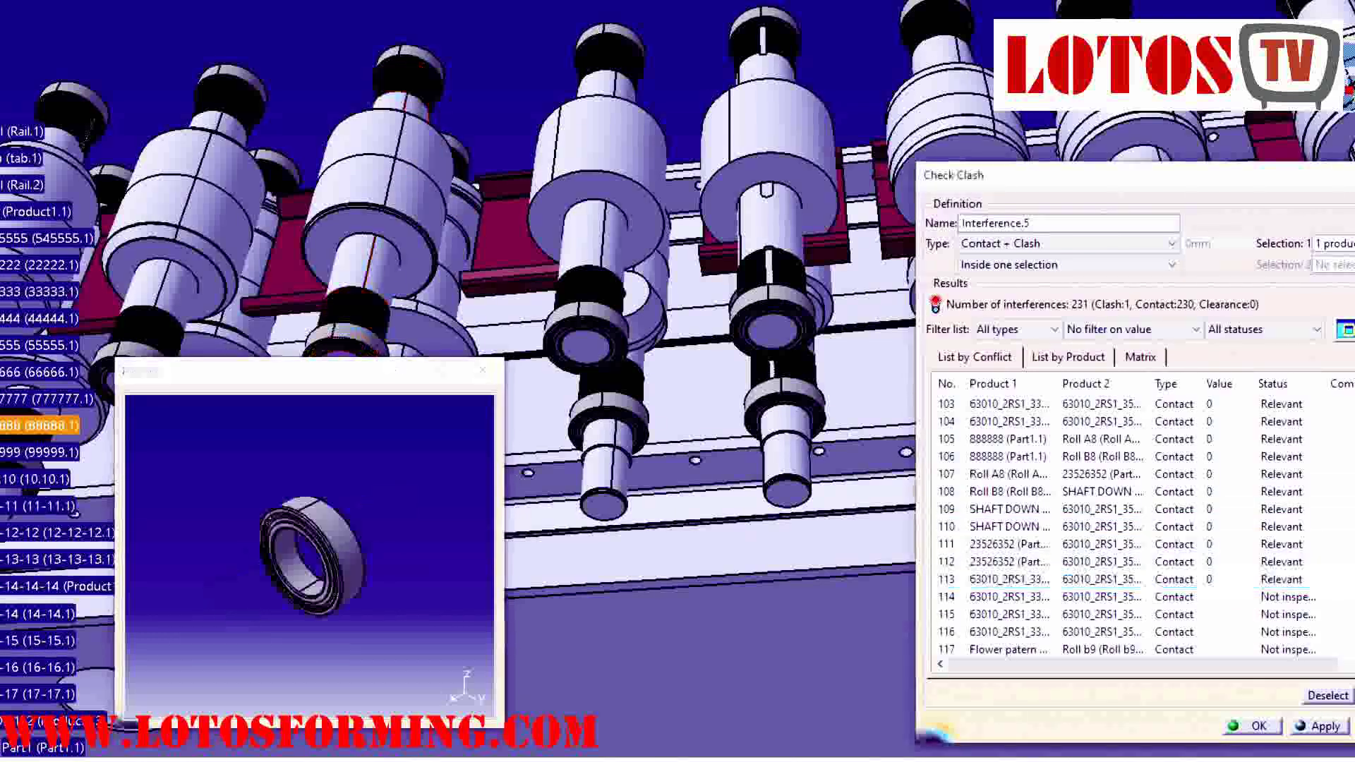
key(Down)
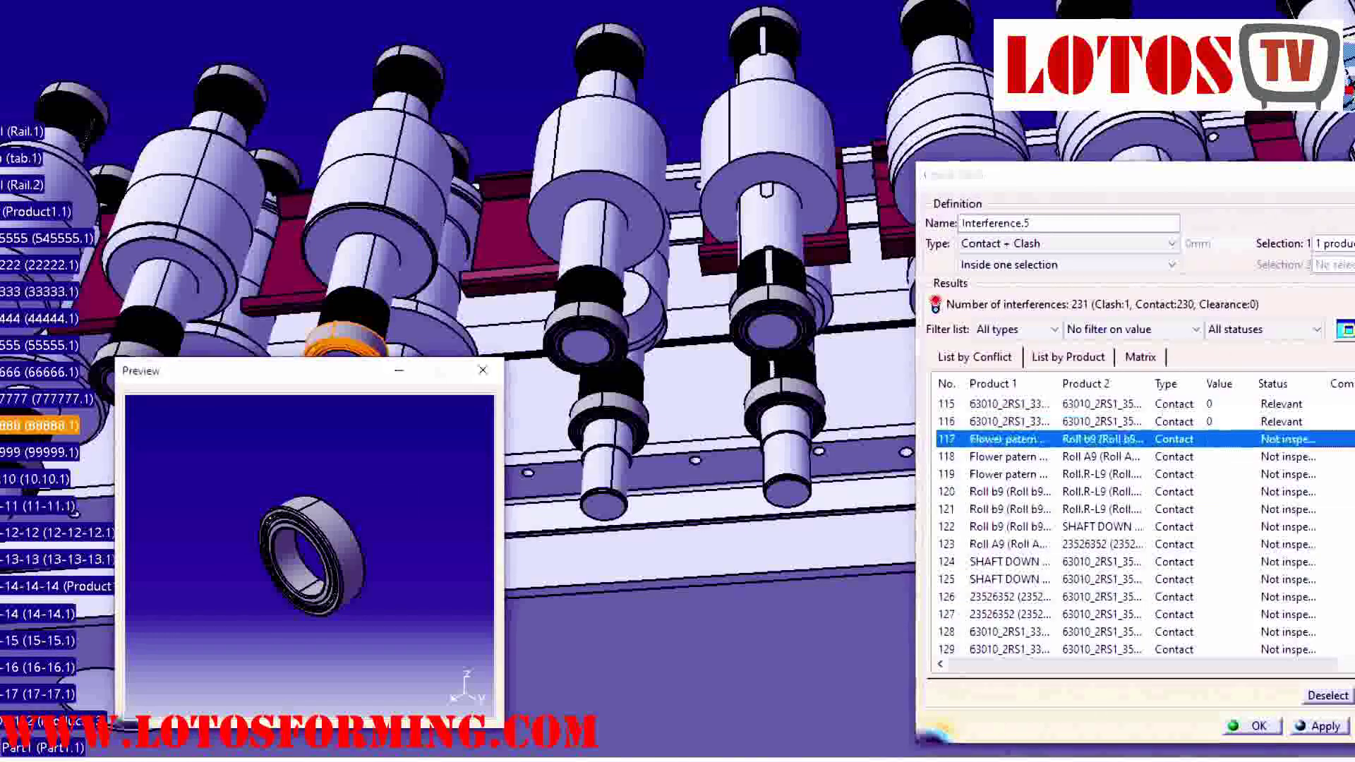
- Inspect conflicts 117 to 131 covering the flower pattern, Roll b9, Roll A9, Roll.R-L9 and the ninth stand's shafts and bearings
key(Down)
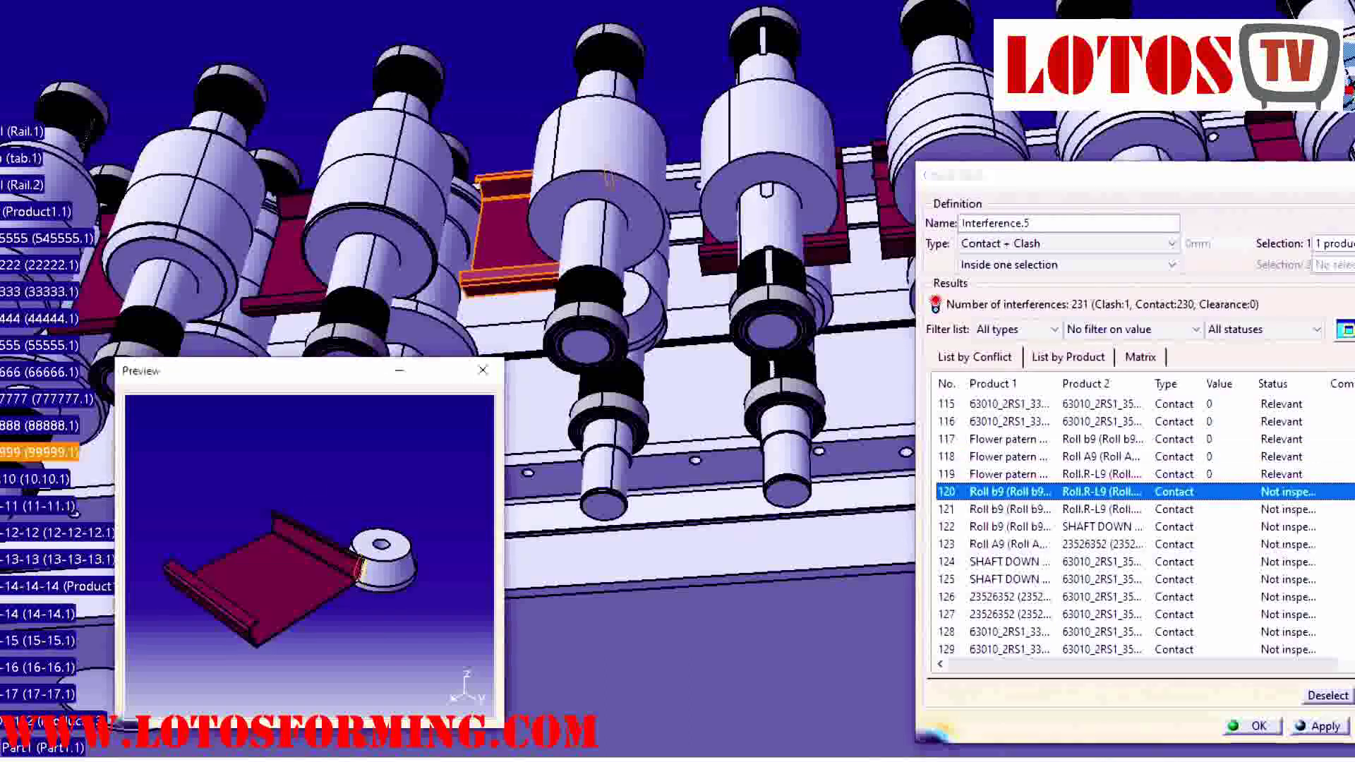
key(Down)
key(Down)
key(Down)
key(Down)
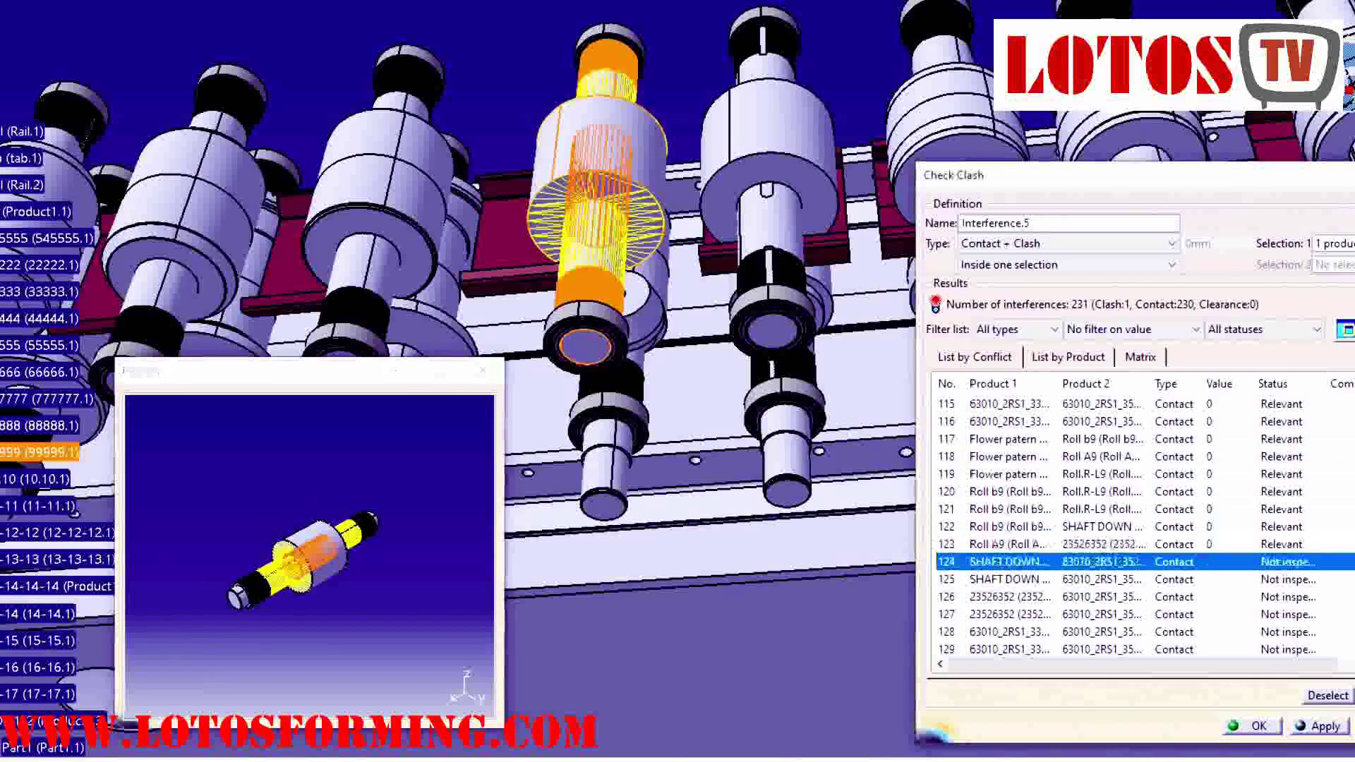
key(Down)
key(Down)
key(Down)
key(Down)
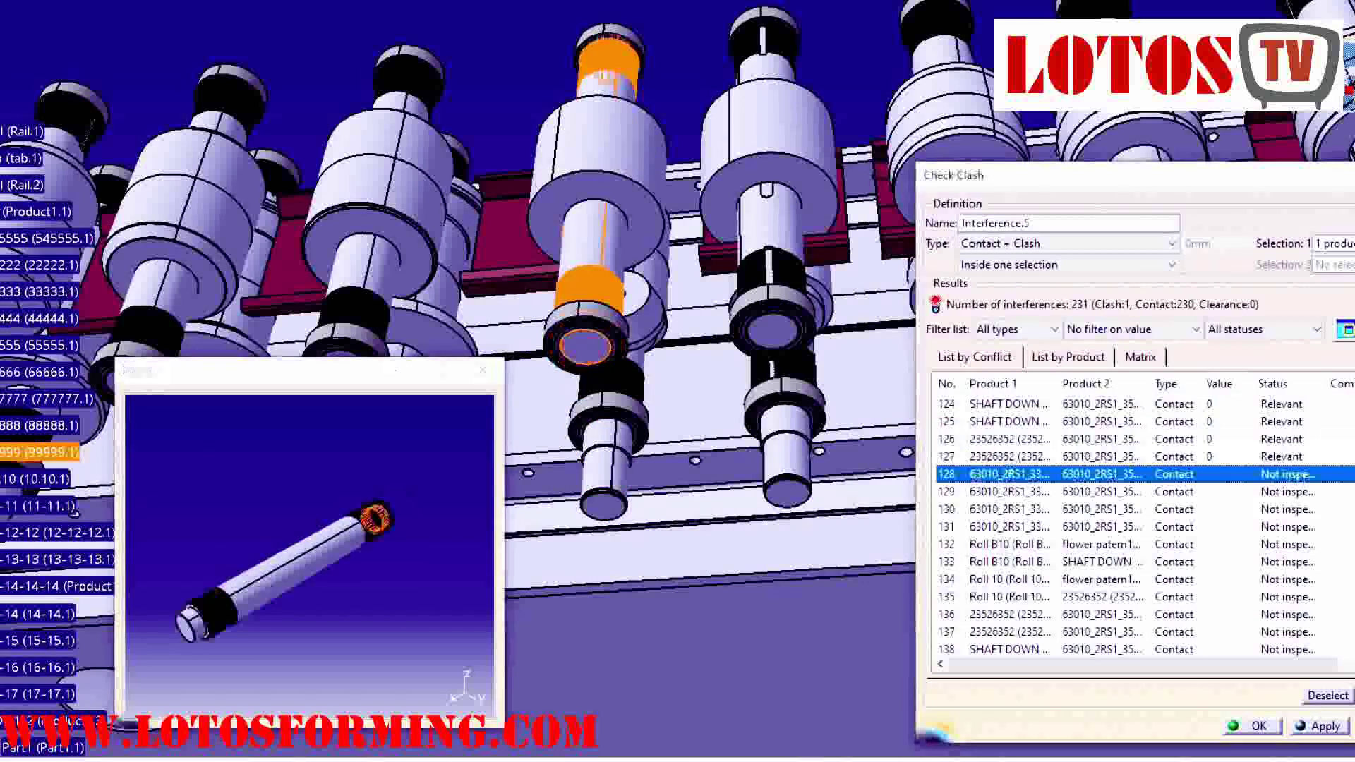
key(Down)
- Inspect conflicts 132 to 143 covering Roll B10, Roll 10, the flower pattern and the tenth stand's shafts and bearings
key(Down)
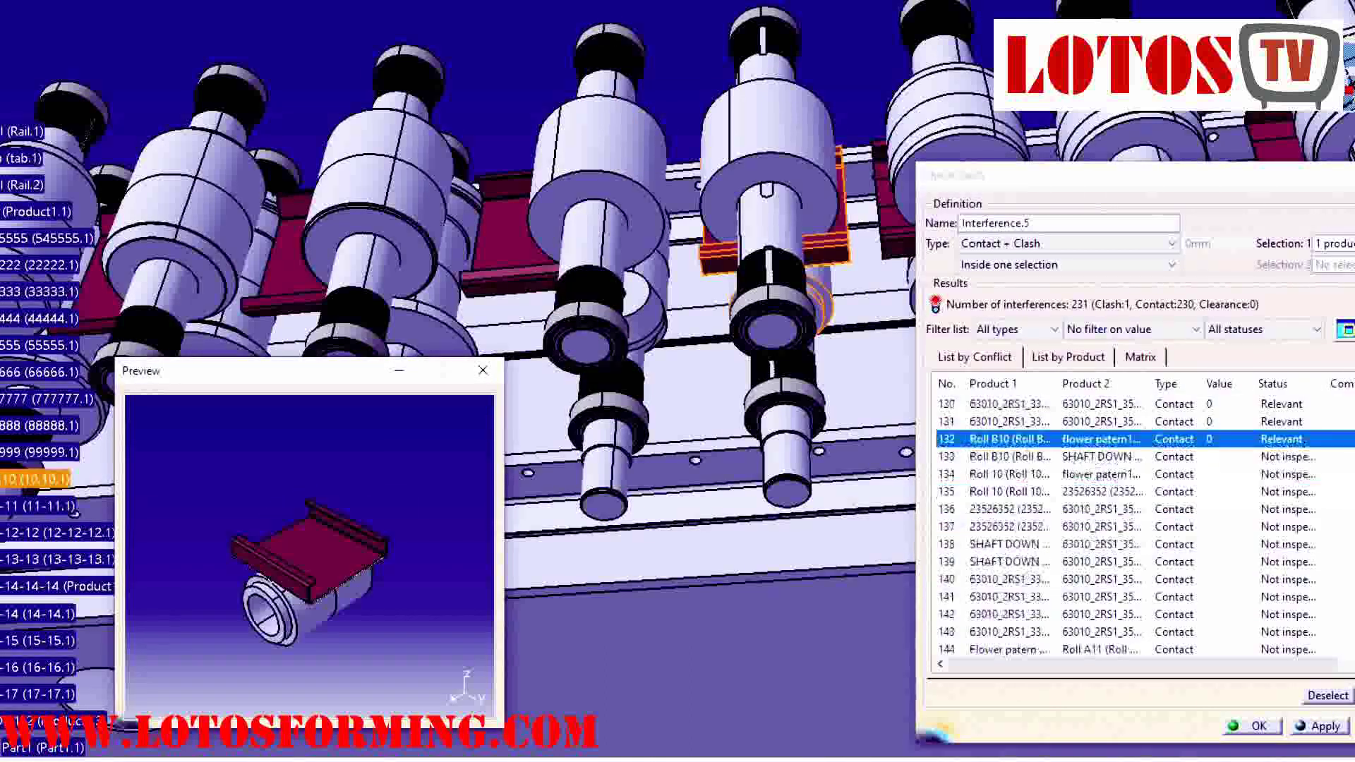
key(Down)
key(Down)
key(Down)
key(Down)
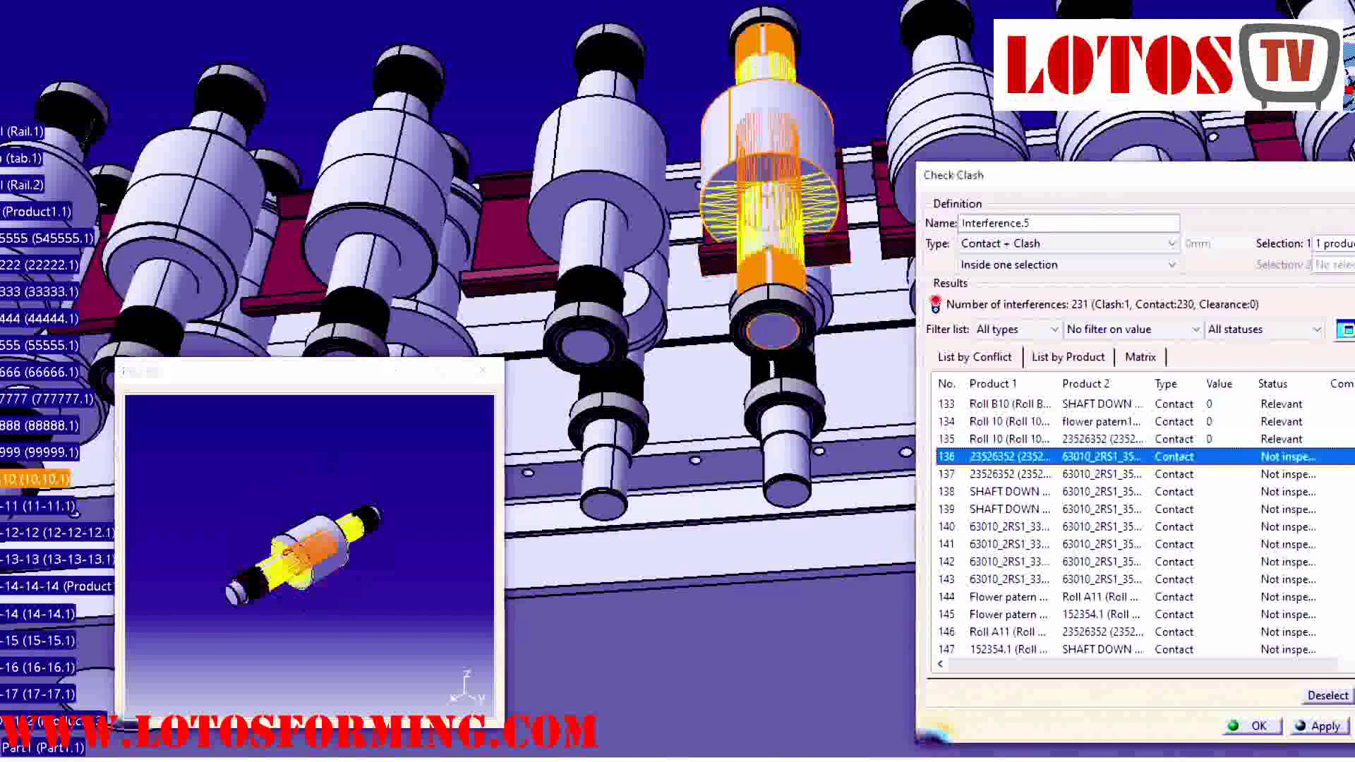
key(Down)
key(Down)
key(Down)
key(Down)
key(Down)
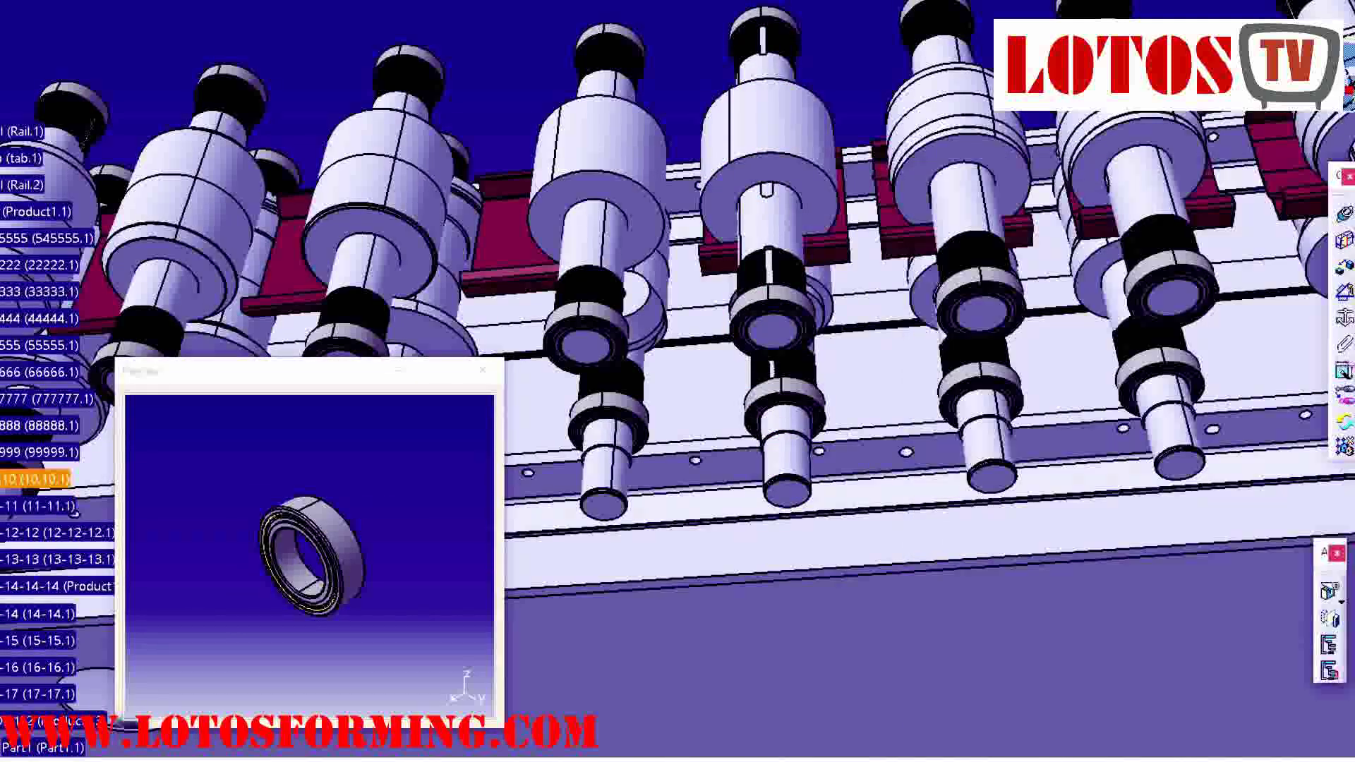
key(Down)
key(Down)
key(Down)
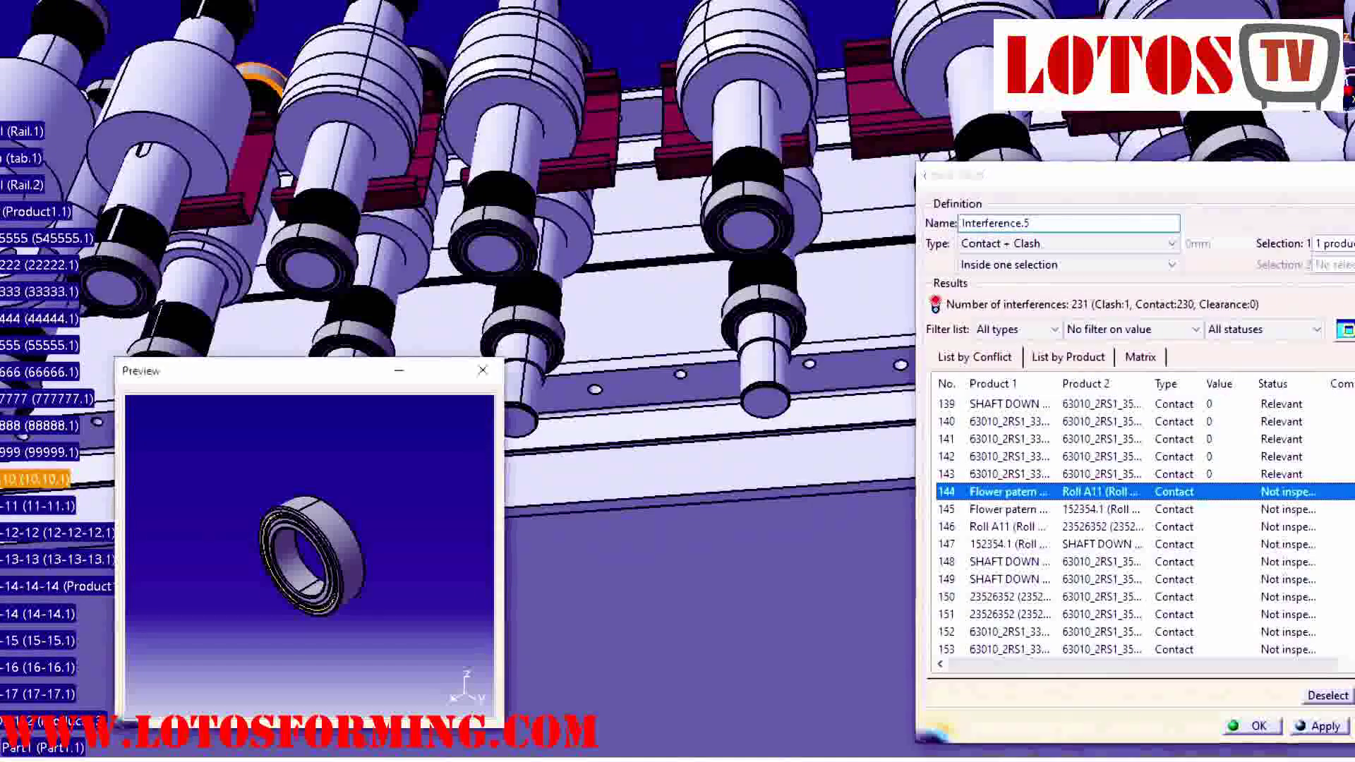
- Inspect conflicts 144 to 155 covering the flower pattern, Roll A11, part 152354.1 and the eleventh stand's shafts and bearings
key(Down)
key(Down)
key(Down)
key(Down)
key(Down)
key(Down)
key(Down)
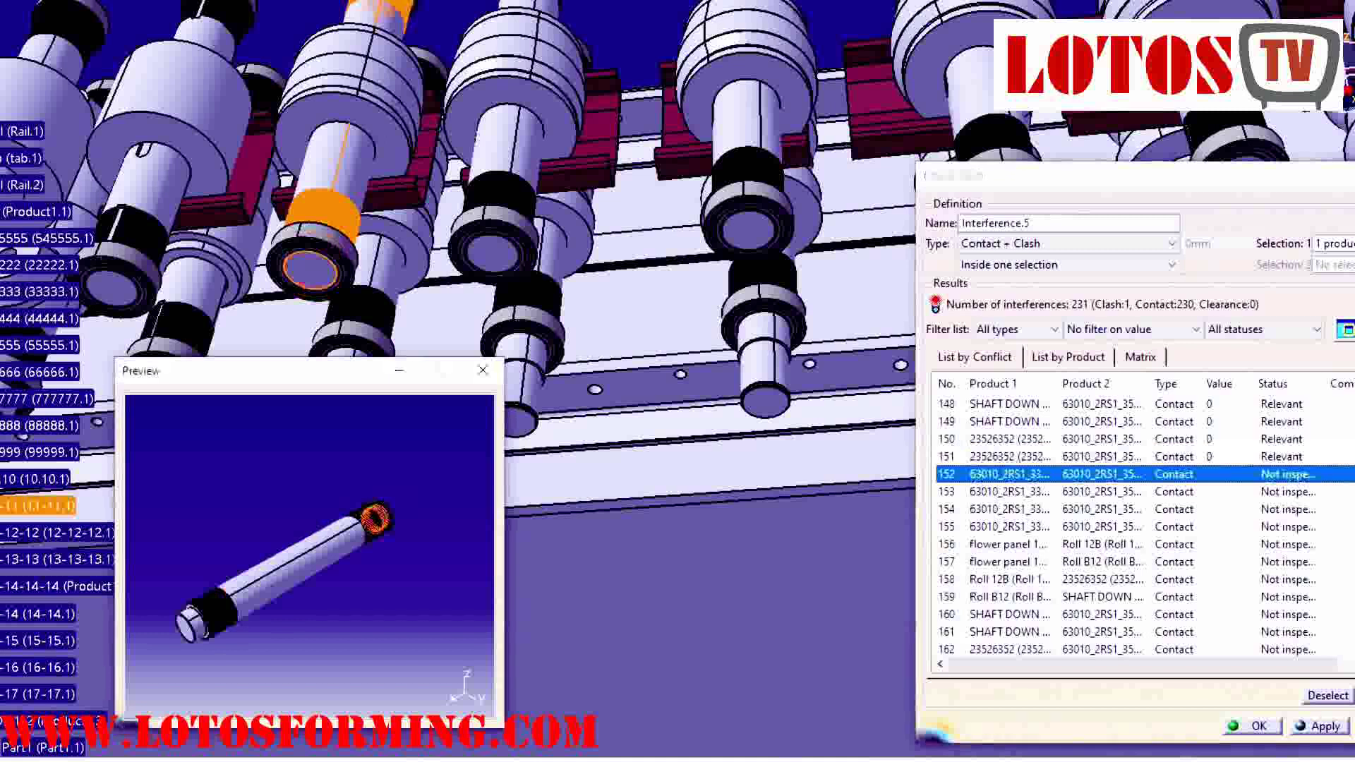
- Inspect conflicts 156 to 167 covering the flower panel, Roll 12B, Roll B12 and the twelfth stand's shafts and bearings
key(Down)
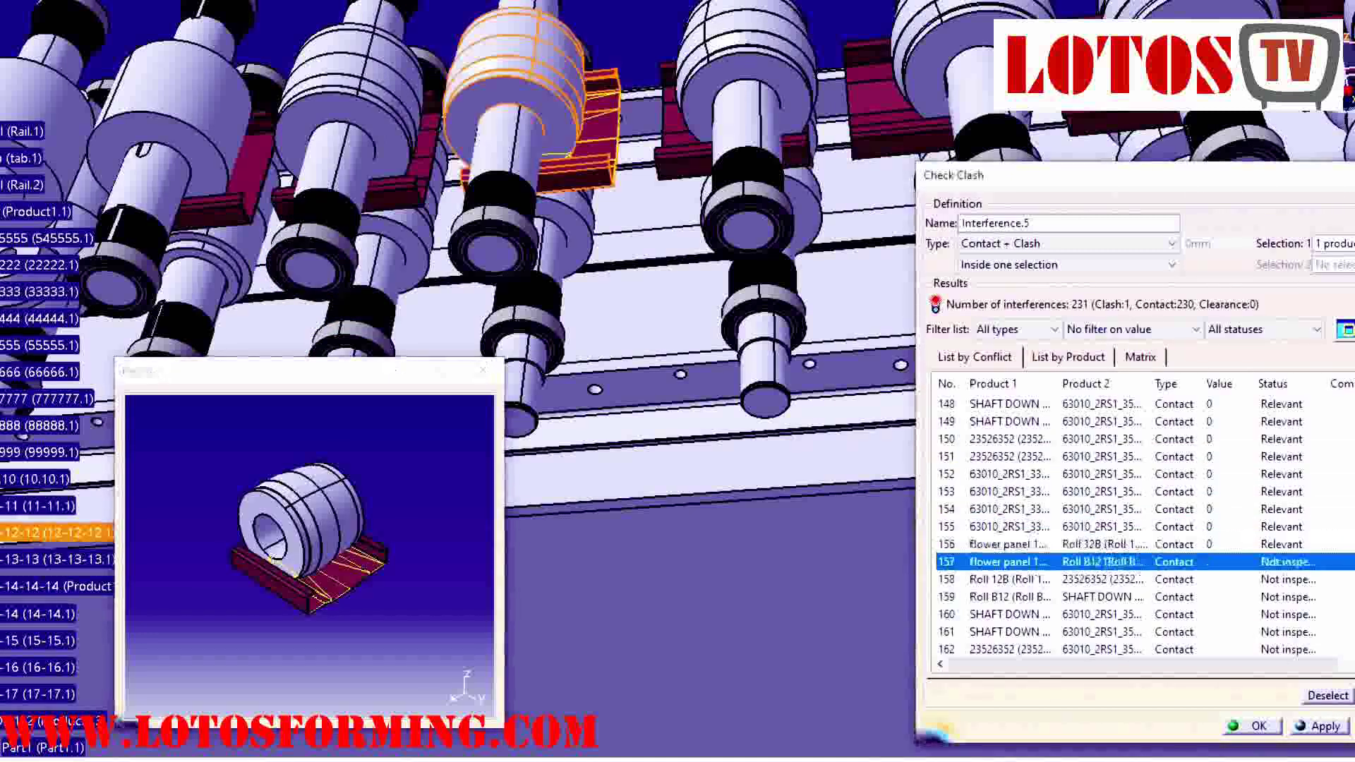
key(Down)
key(Down)
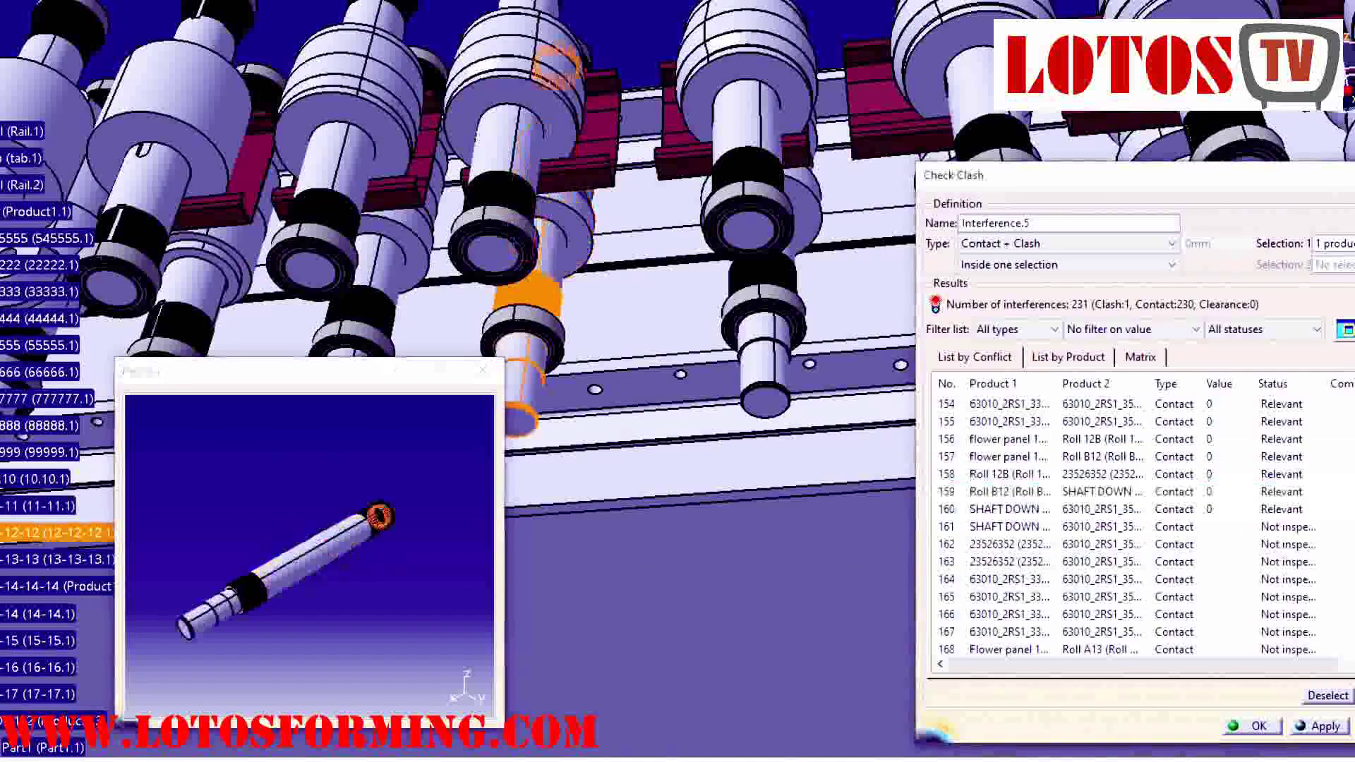
key(Down)
key(Down)
key(Down)
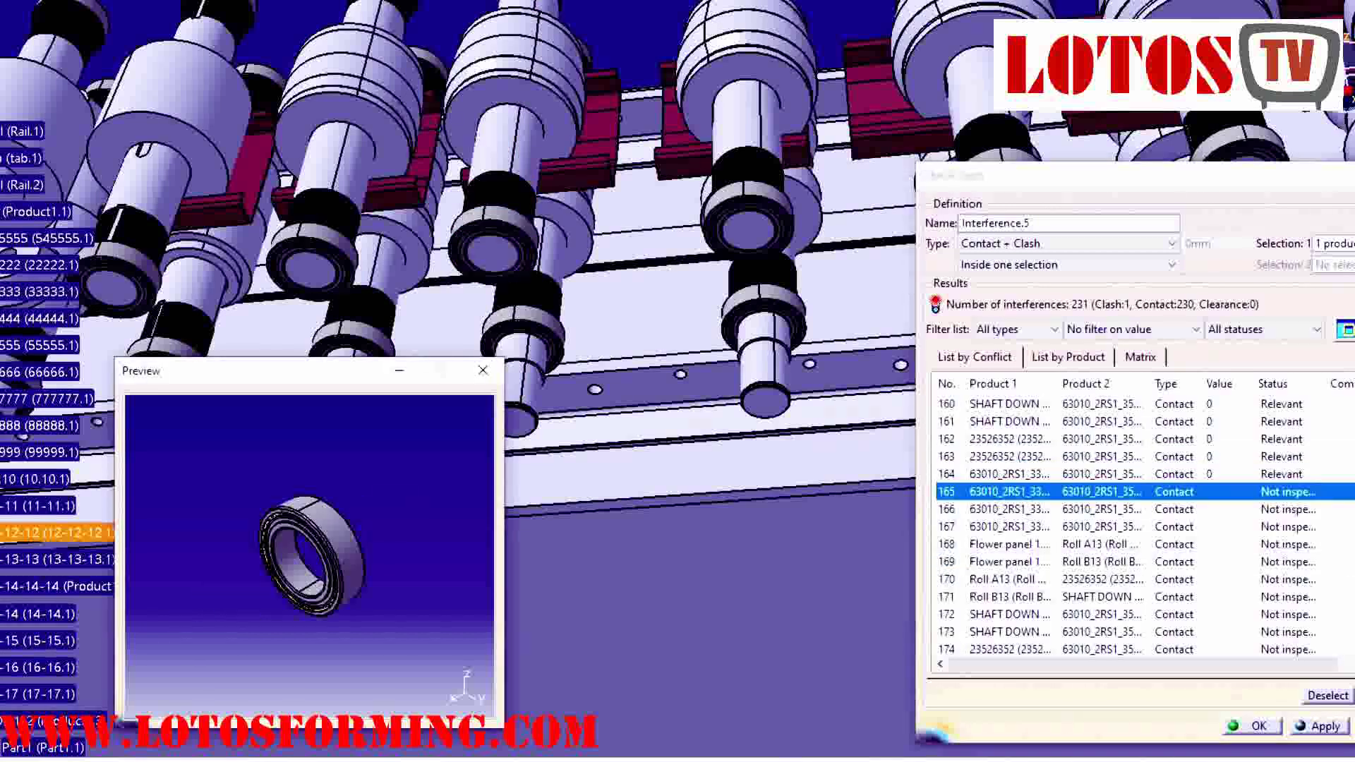
key(Down)
- Inspect conflicts 168 to 179 covering the flower panel, Roll A13, Roll B13 and the thirteenth stand's shafts and bearings
key(Down)
key(Down)
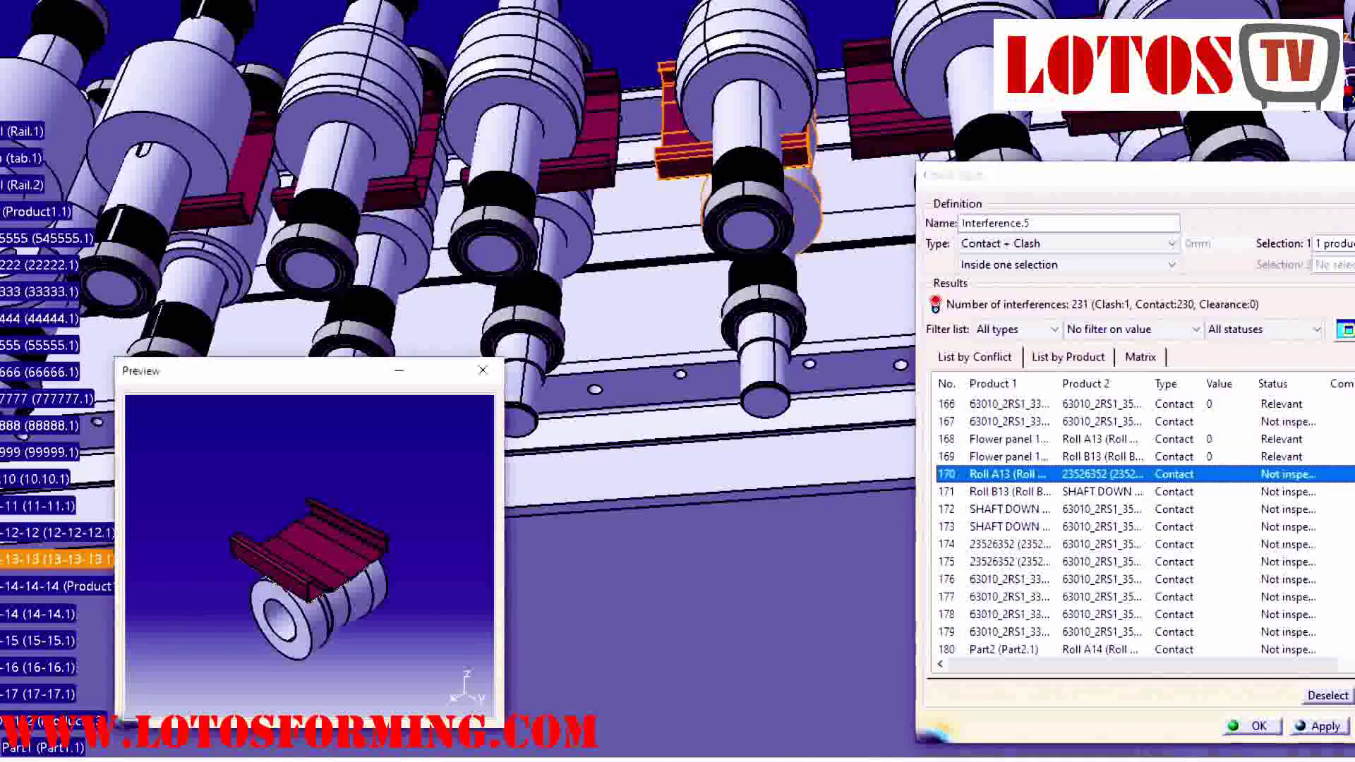
key(Down)
middle_drag(832, 317, 352, 424)
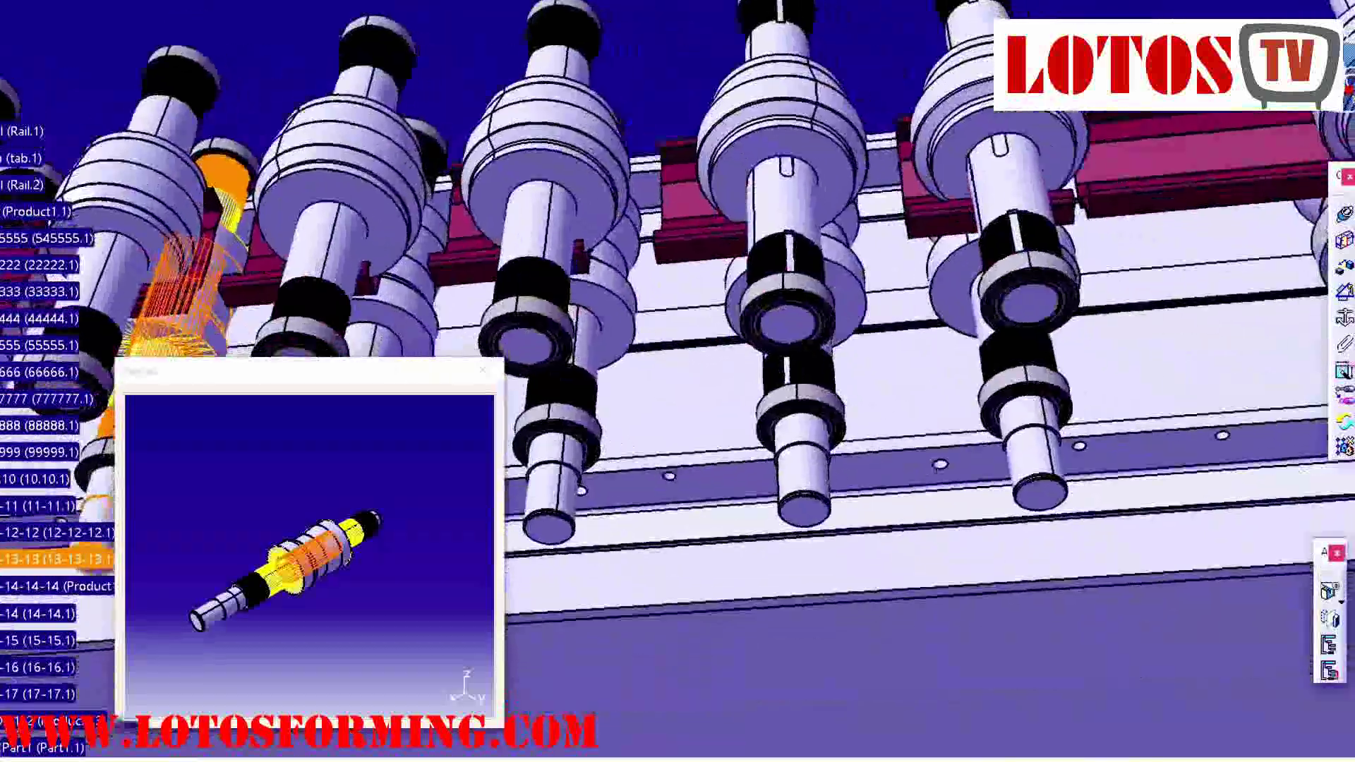
key(Down)
key(Down)
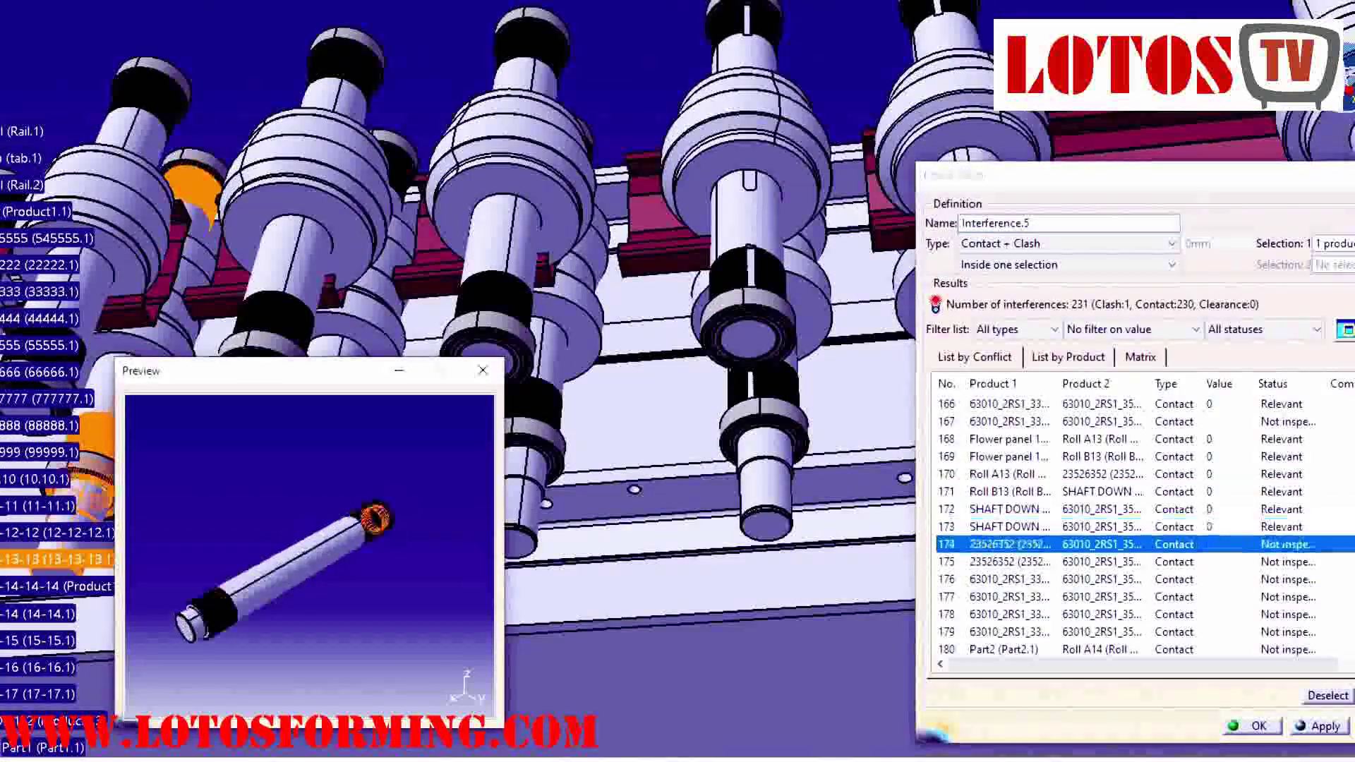
key(Down)
key(Down)
key(Down)
key(Down)
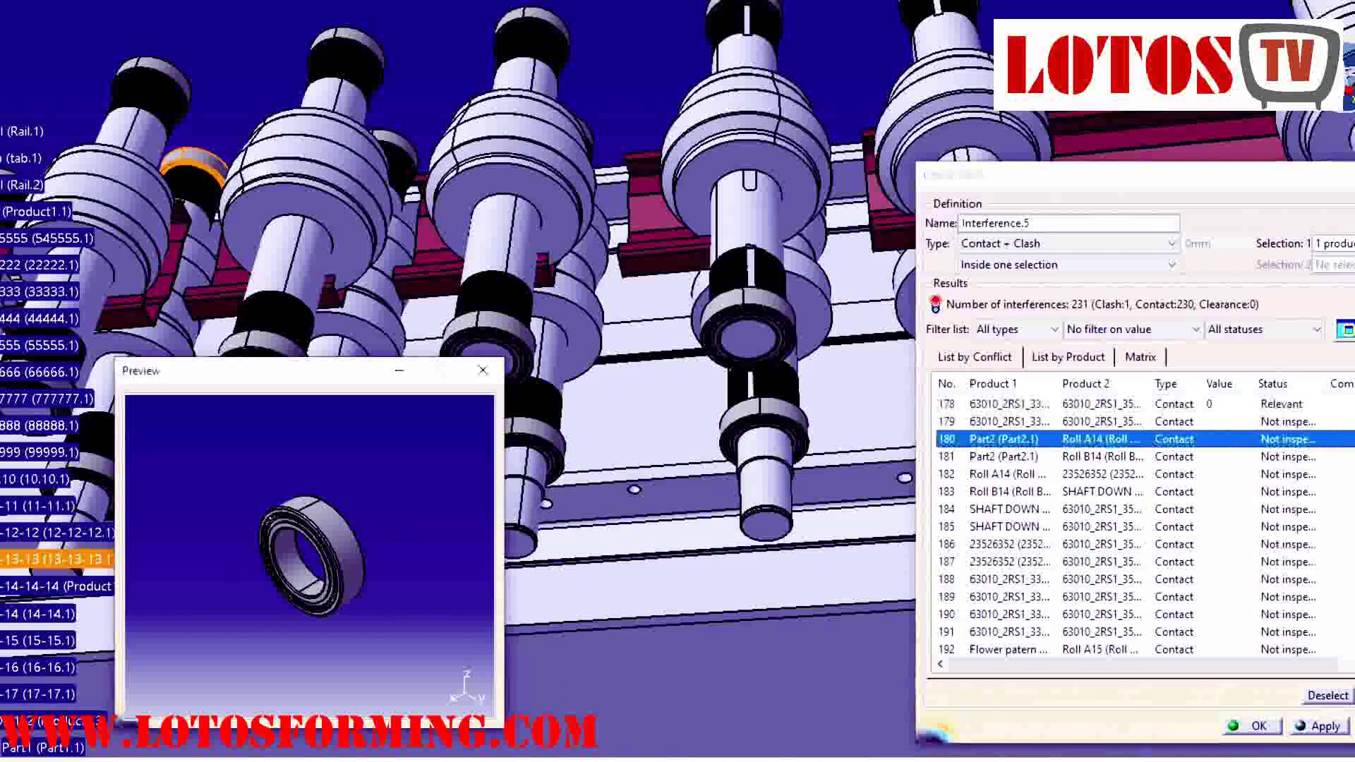
- Inspect conflicts 180 to 191 covering Part2, Roll A14, Roll B14 and the fourteenth stand's shafts and bearings
key(Down)
key(Down)
key(Down)
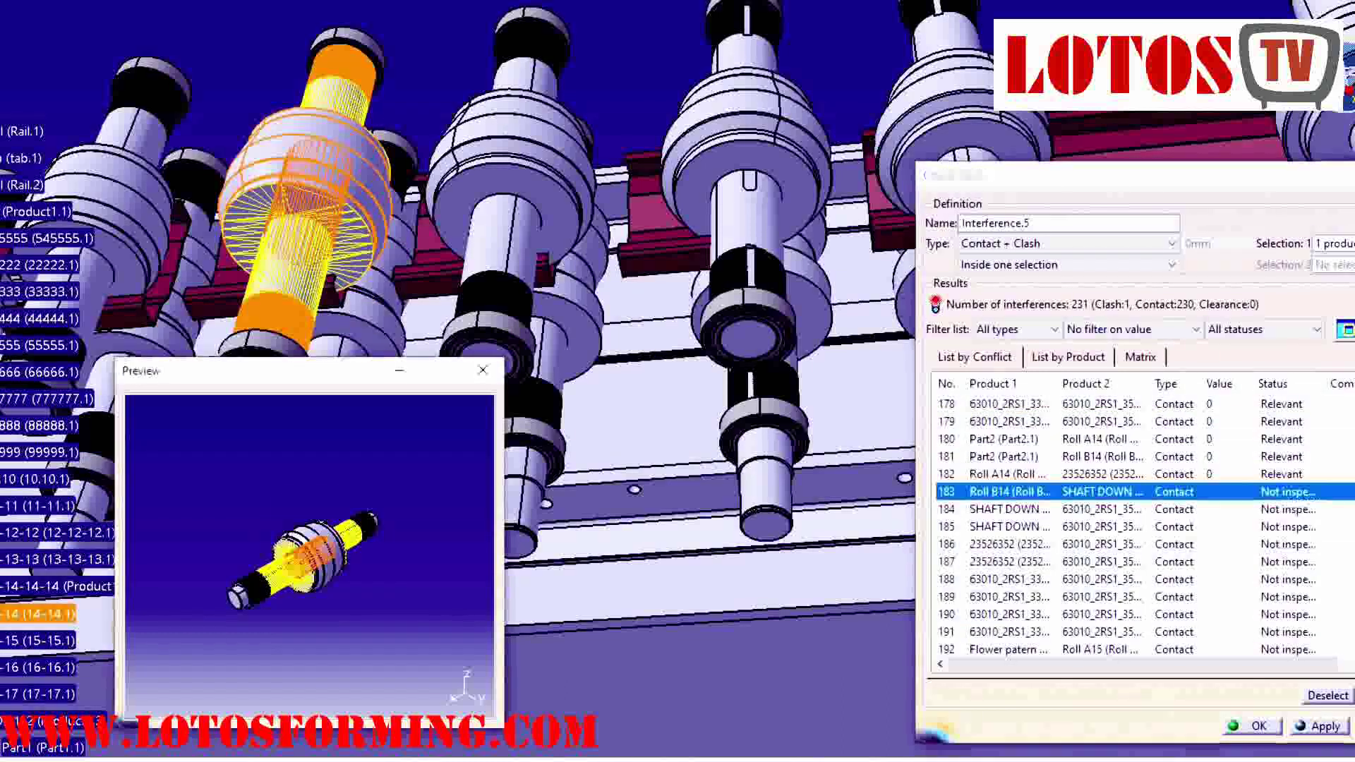
key(Down)
key(Down)
key(Down)
key(Down)
key(Down)
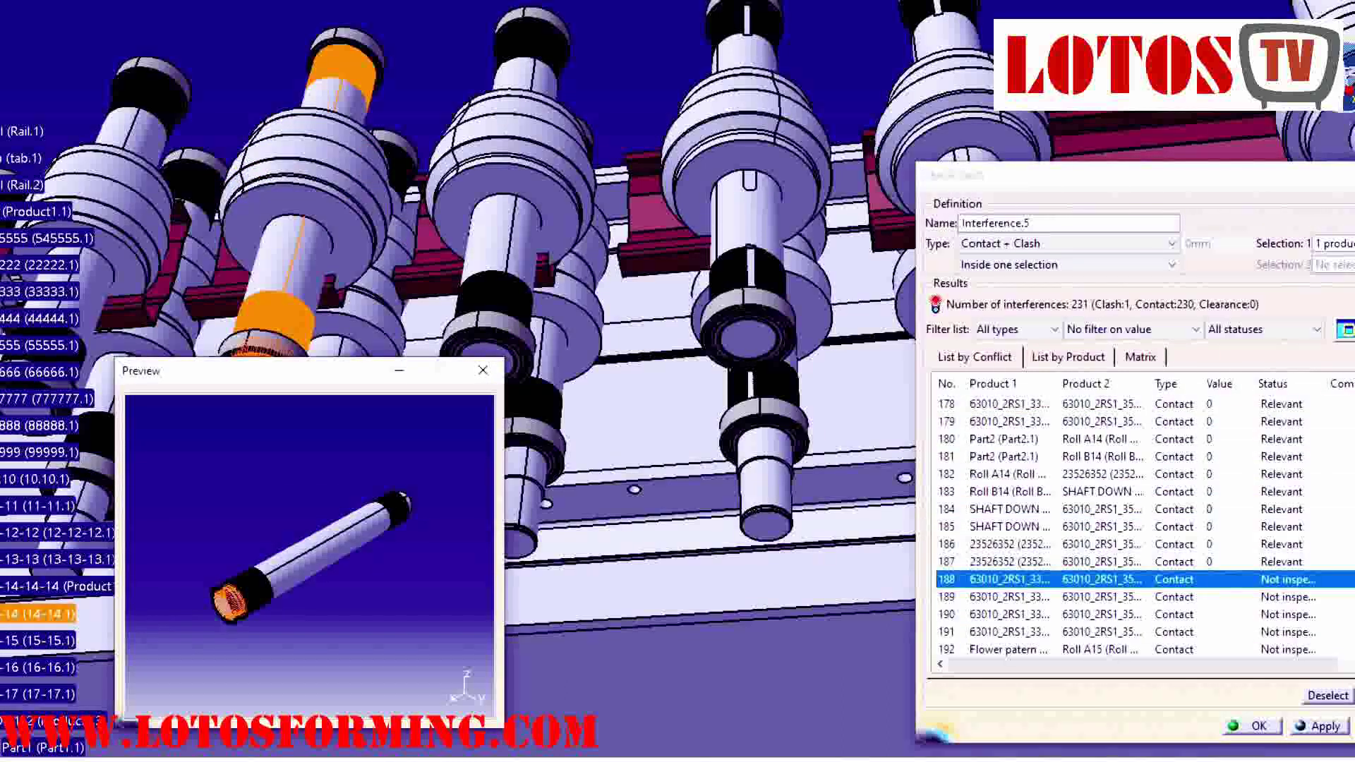
key(Down)
key(Down)
key(Down)
- Inspect conflicts 192 to 203 covering the flower pattern, Roll A15 and the fifteenth stand's shafts and bearings
key(Down)
key(Down)
key(Down)
key(Down)
key(Down)
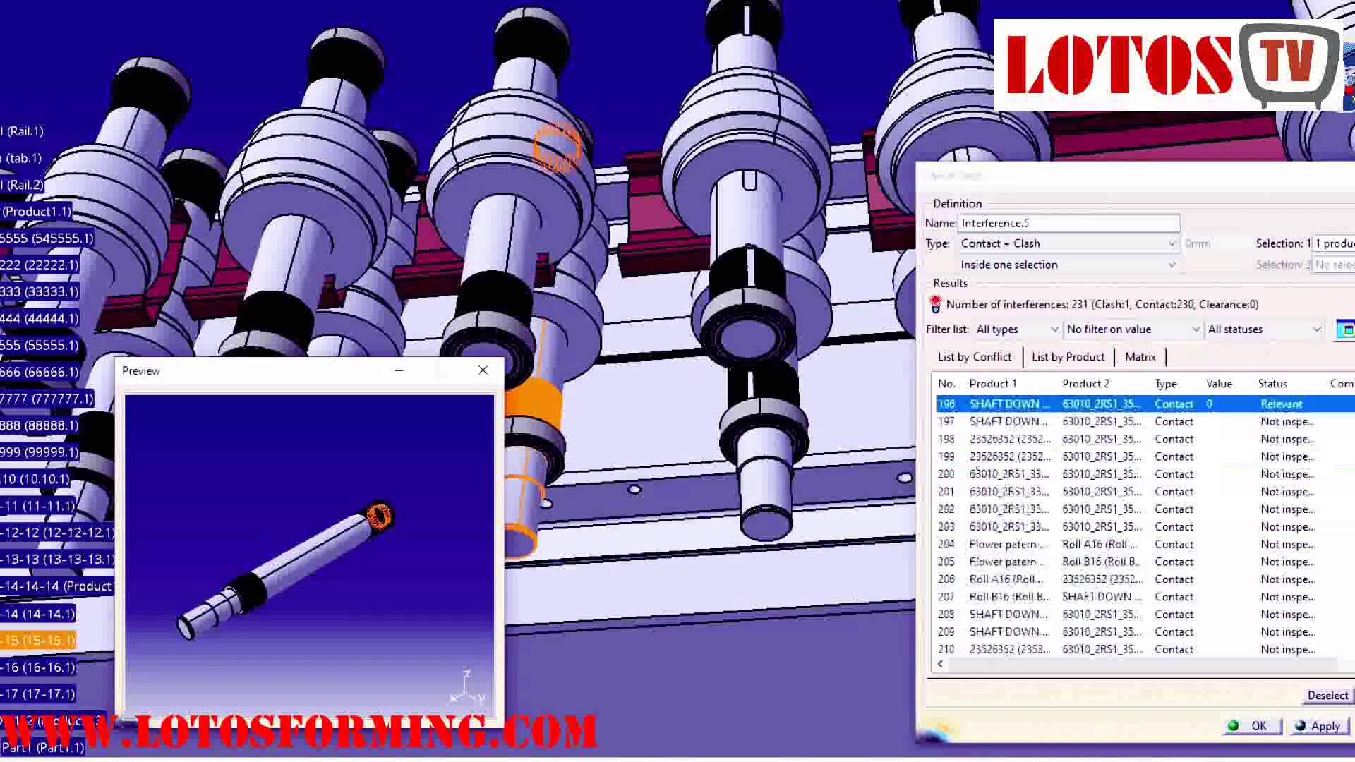
key(Down)
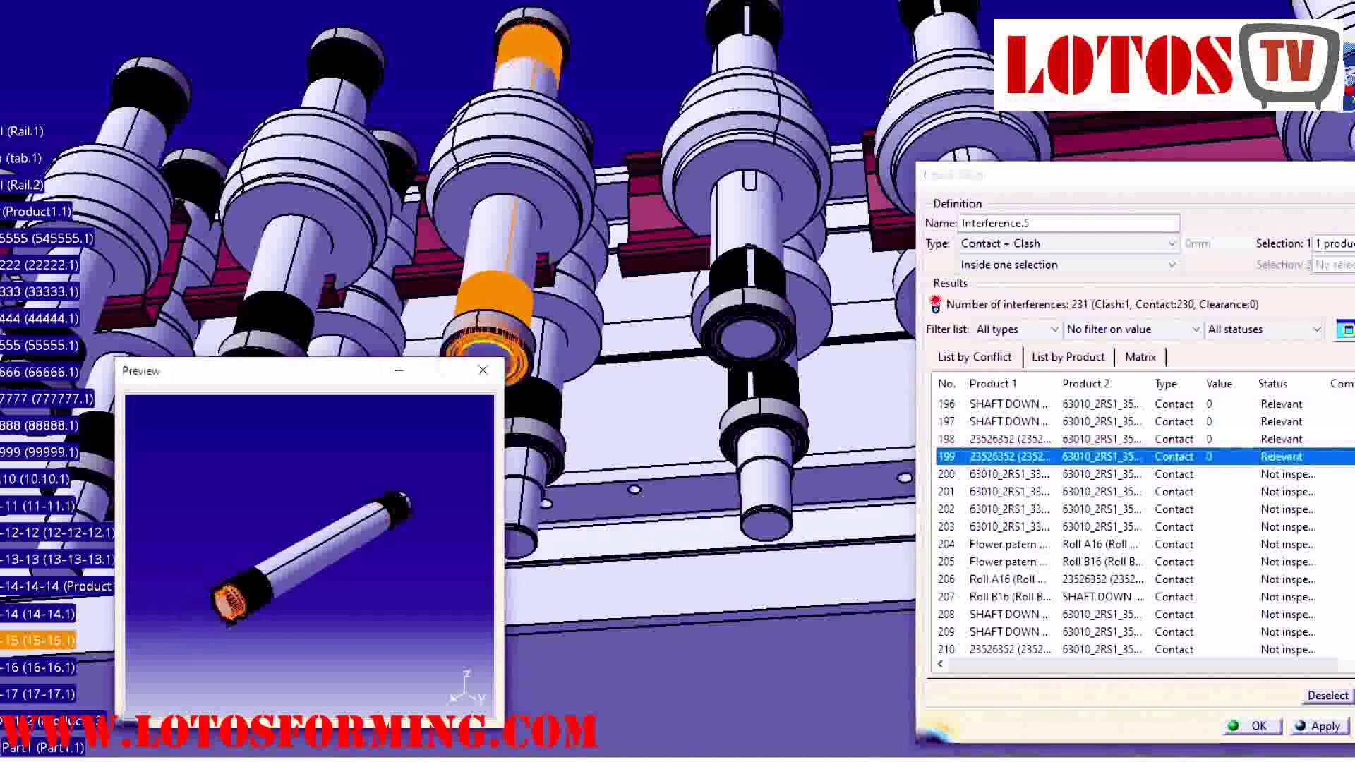
key(Down)
key(Down)
key(Down)
key(Down)
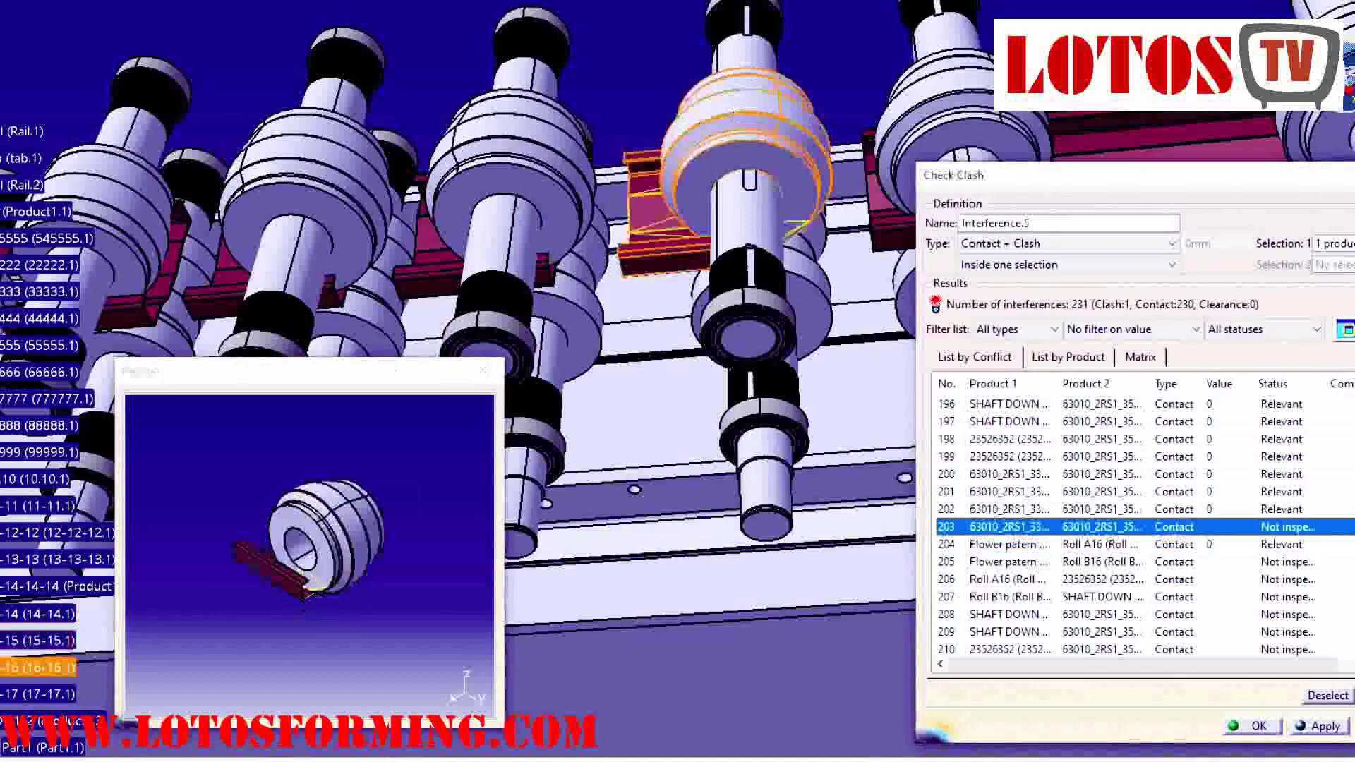
- Inspect conflicts 204 to 215 covering the flower pattern, Roll A16, Roll B16 and the sixteenth stand's shafts and bearings
key(Down)
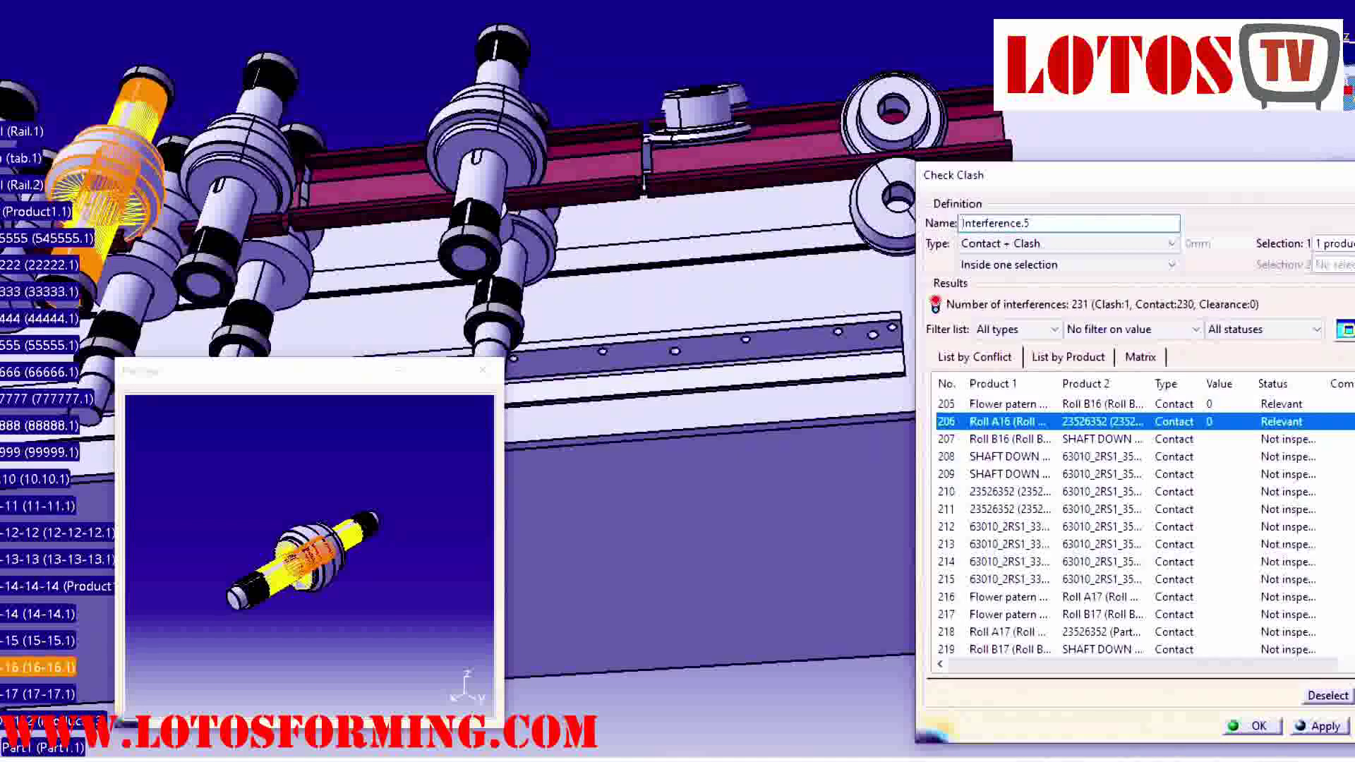
key(Down)
key(Down)
key(Down)
key(Down)
key(Down)
key(Down)
key(Down)
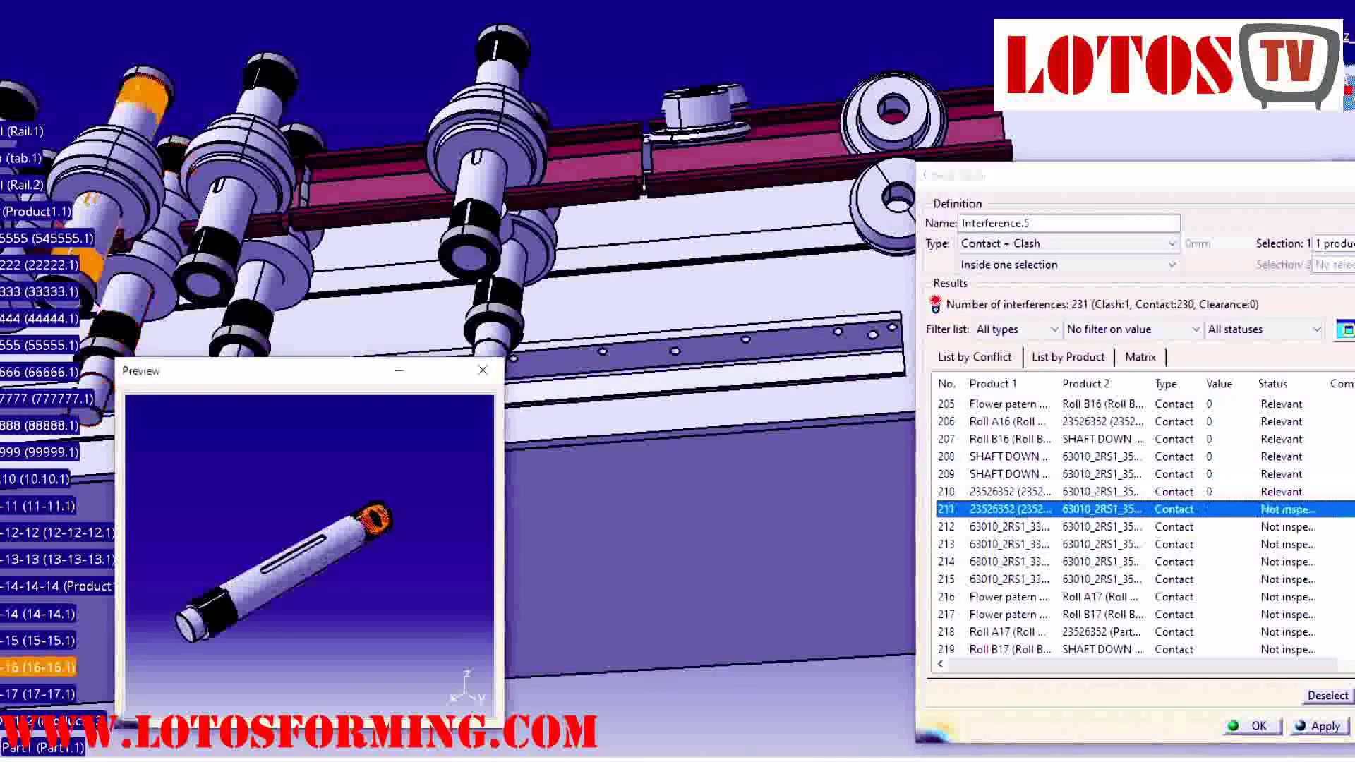
key(Down)
key(Down)
key(Down)
key(Down)
key(Down)
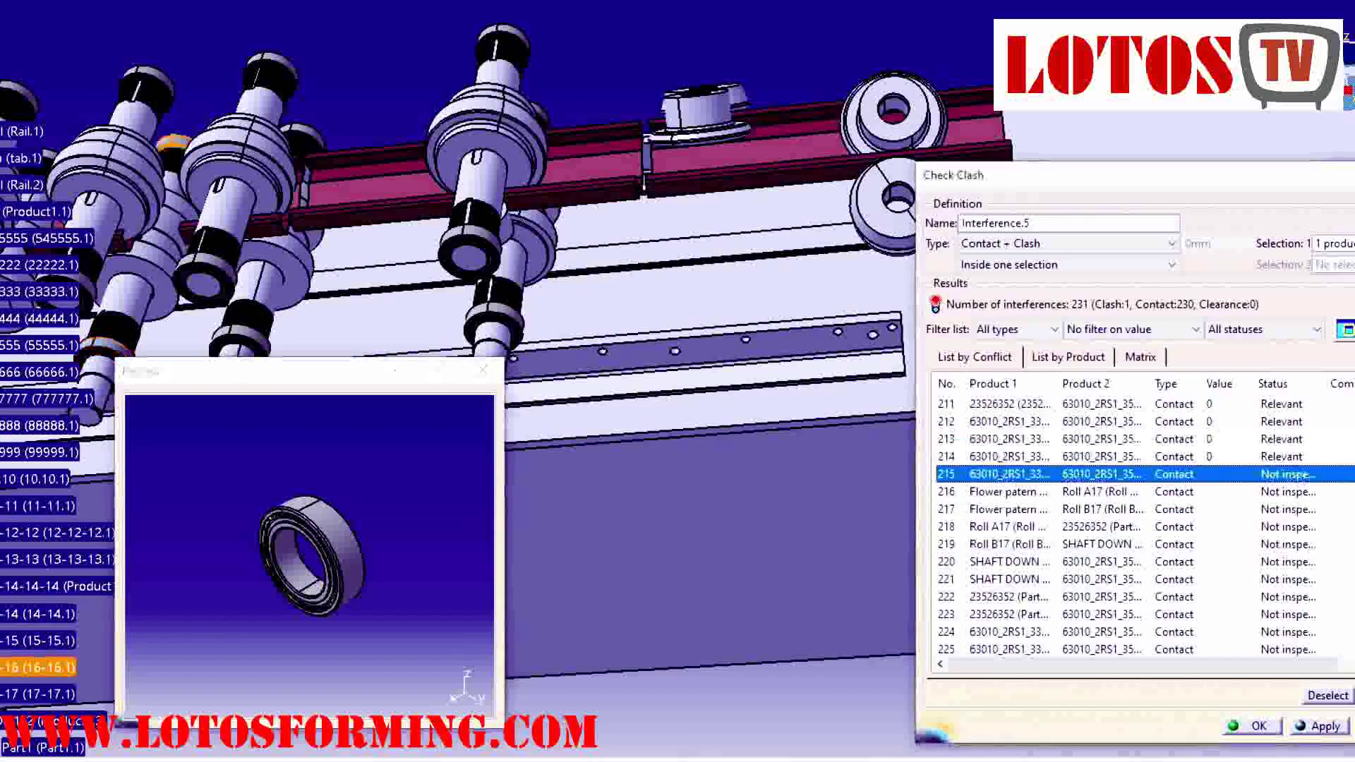
- Inspect conflicts 216 to 227 covering the flower pattern, Roll A17, Roll B17 and the seventeenth stand's shafts and bearings
key(Down)
key(Down)
key(Down)
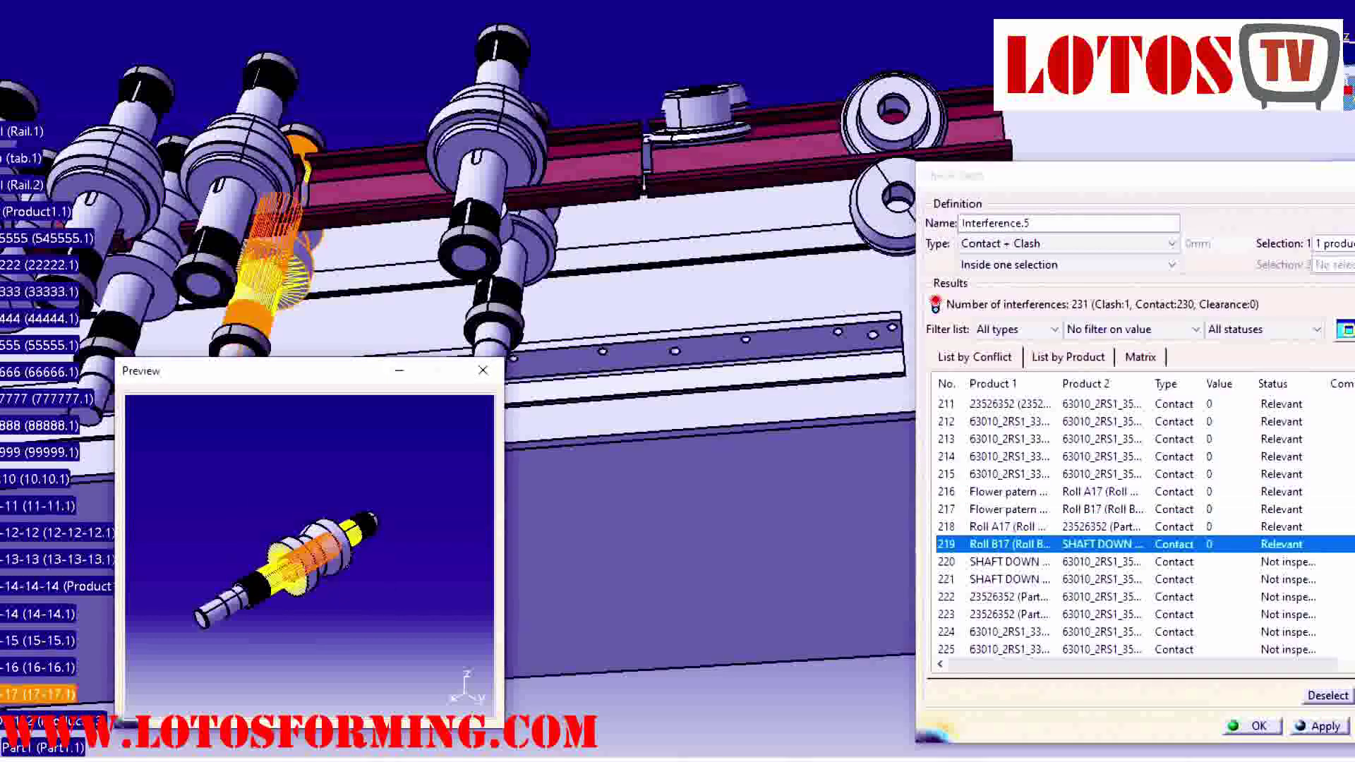
key(Down)
key(Down)
key(Down)
key(Down)
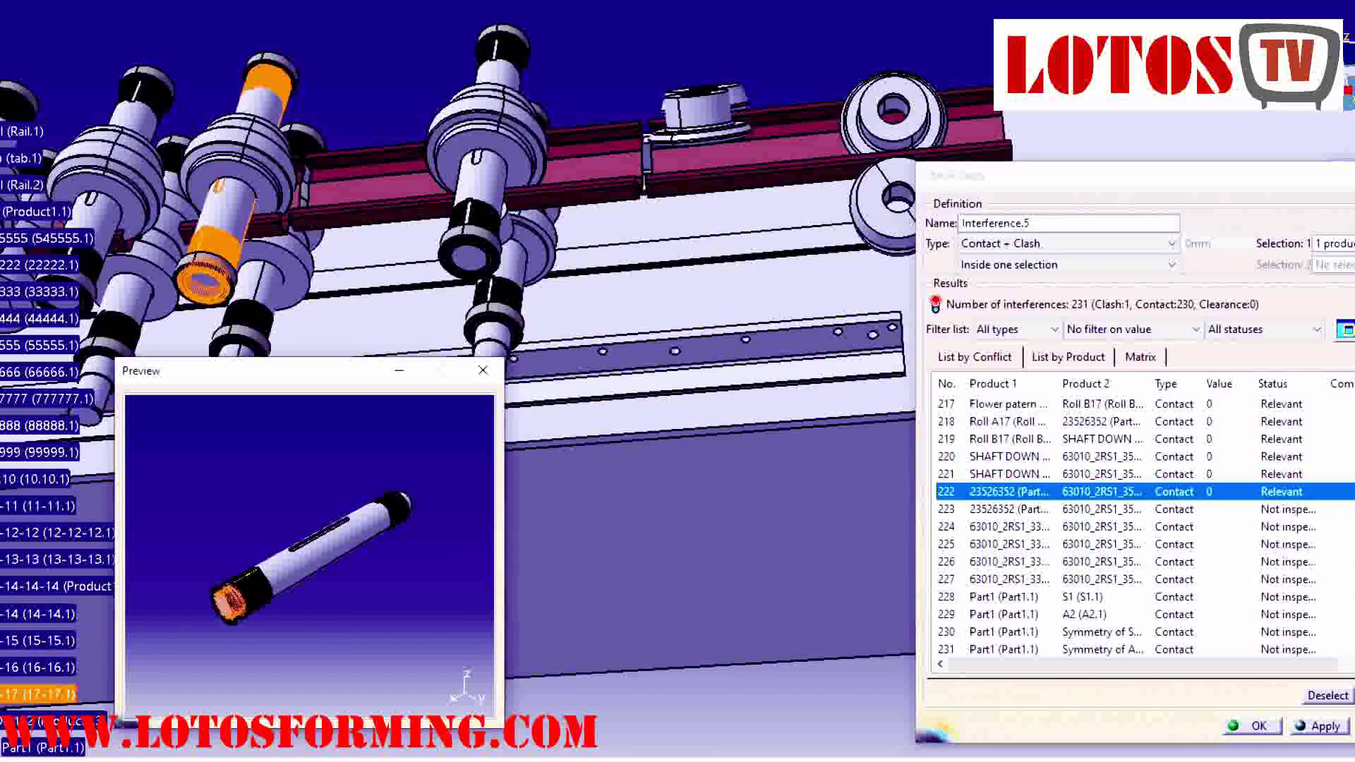
- Inspect conflicts 228 to 231 between Part1 and S1, A2 and their symmetric copies, and close the clash check
key(Down)
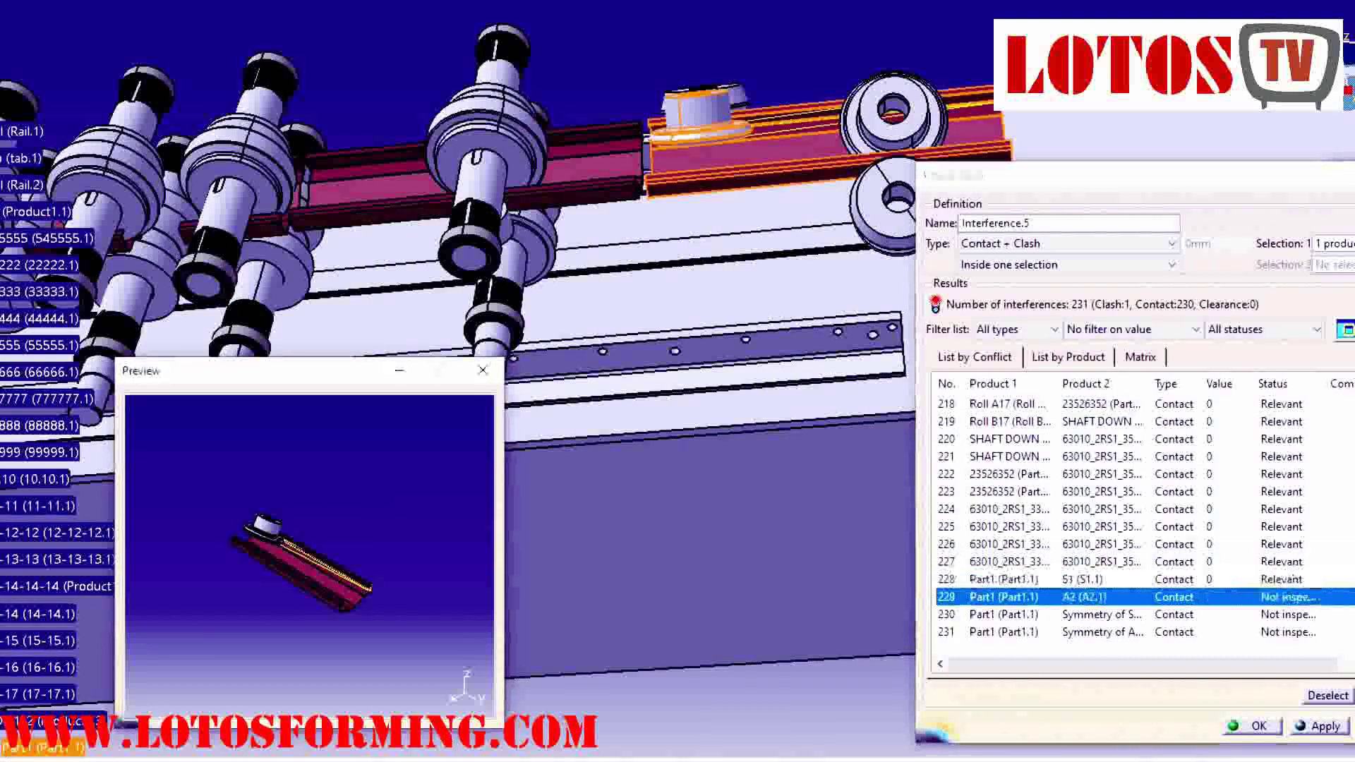
key(Down)
key(Down)
key(Return)
- Section the assembly through the angled side rolls and the final profile at the end of the line
middle_drag(974, 523, 521, 412)
right_click(540, 78)
click(596, 102)
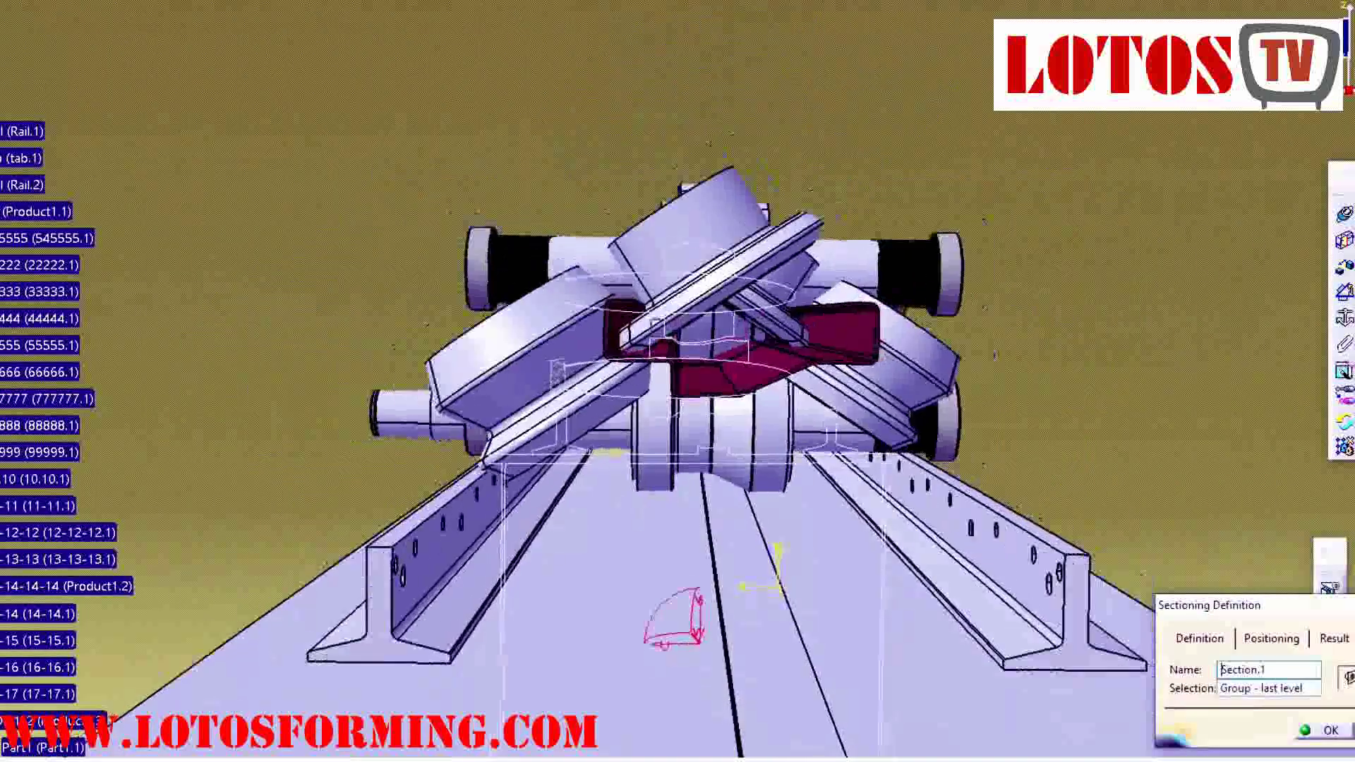
click(1331, 730)
middle_drag(600, 402, 762, 395)
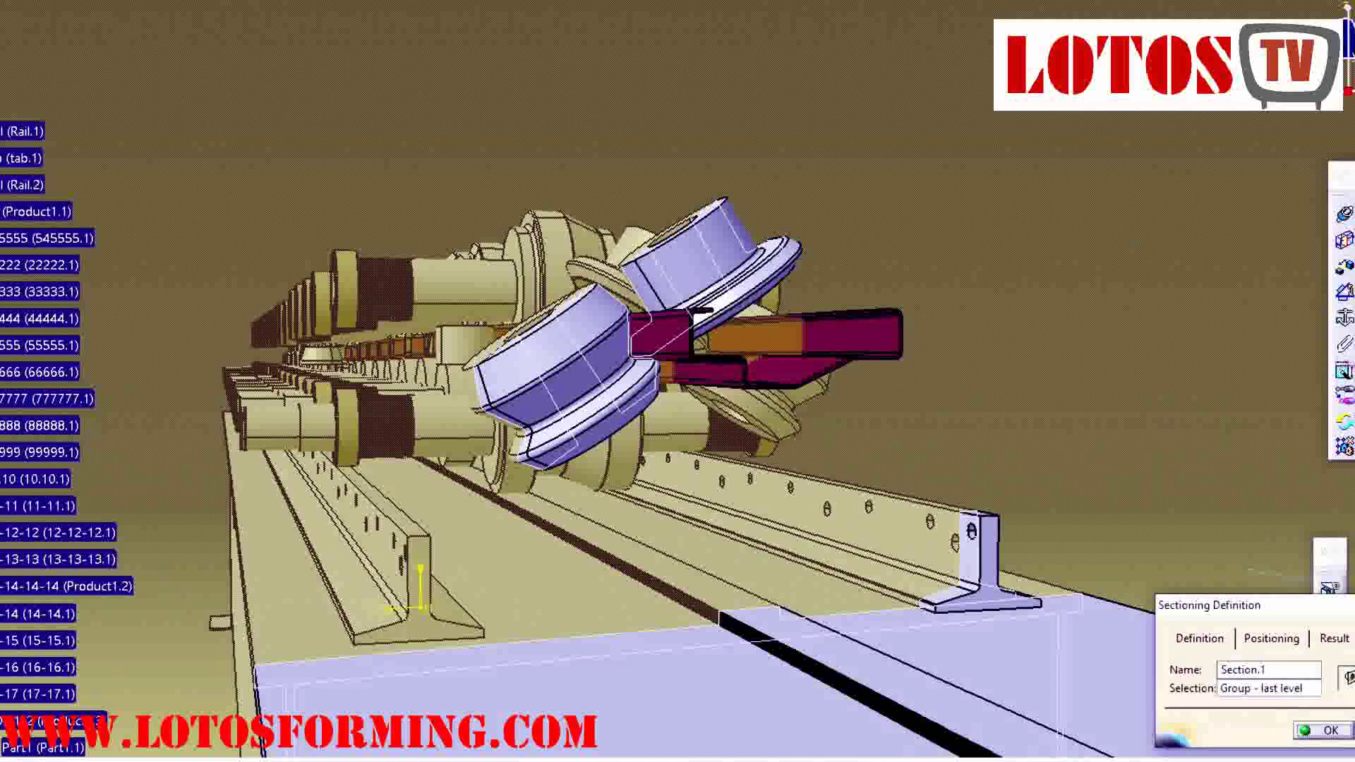
click(1330, 731)
- Examine the section outlines of the angled side rolls against the final profile, and accept the sectioning definition
middle_drag(578, 405, 790, 402)
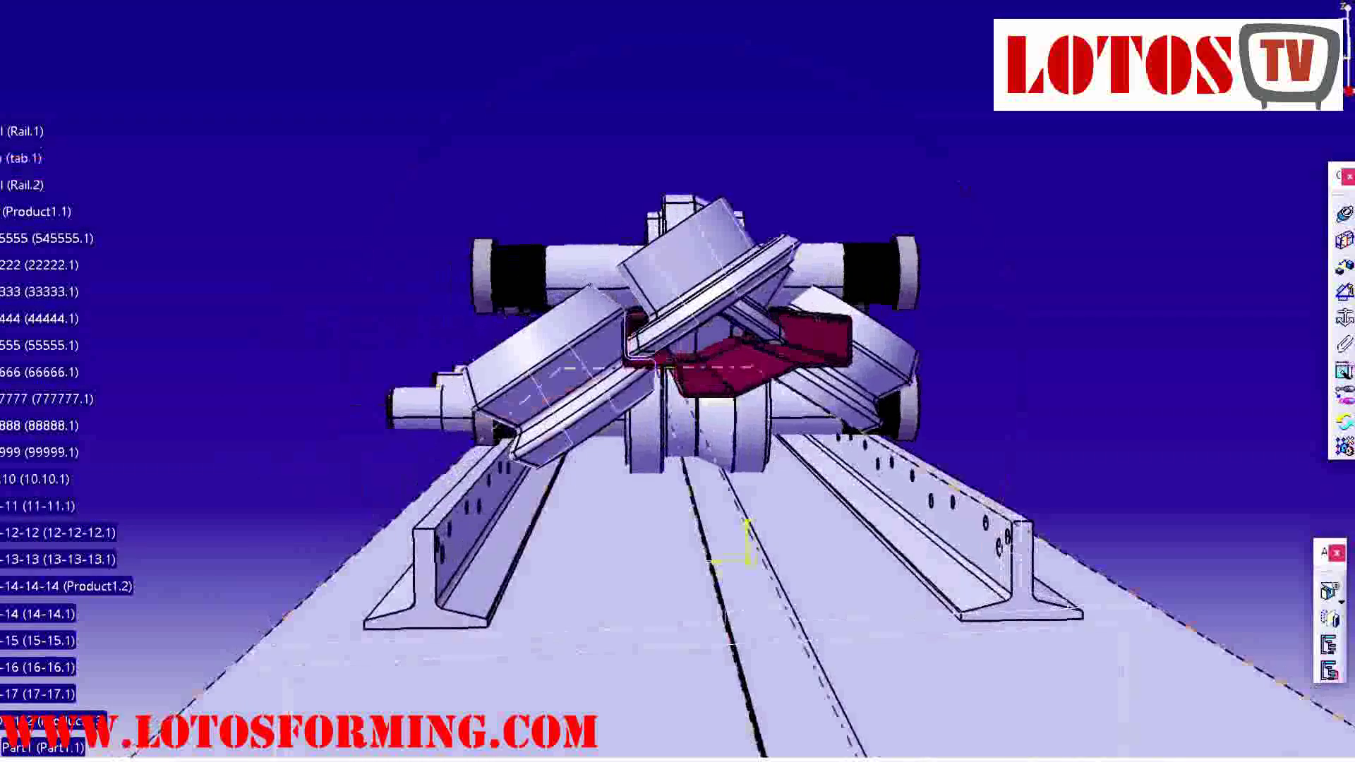
click(721, 290)
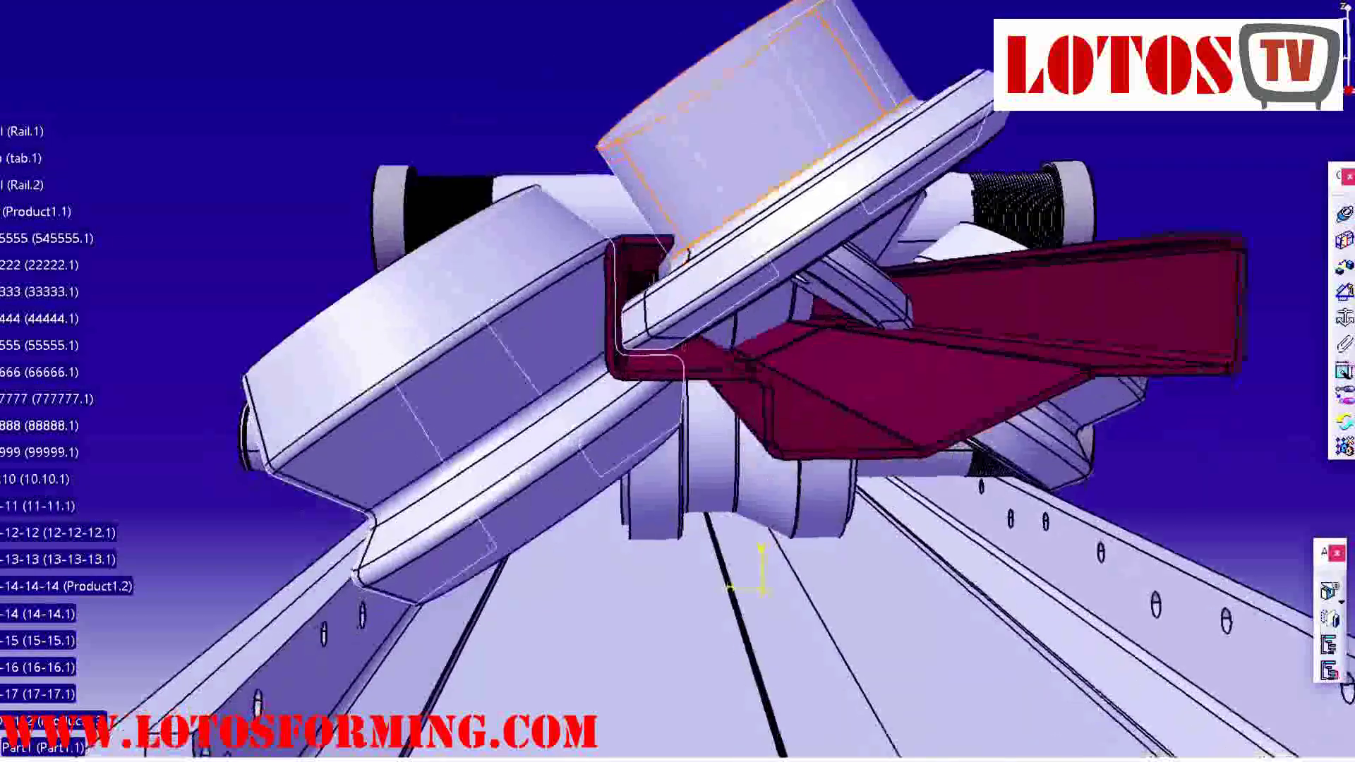
double_click(682, 353)
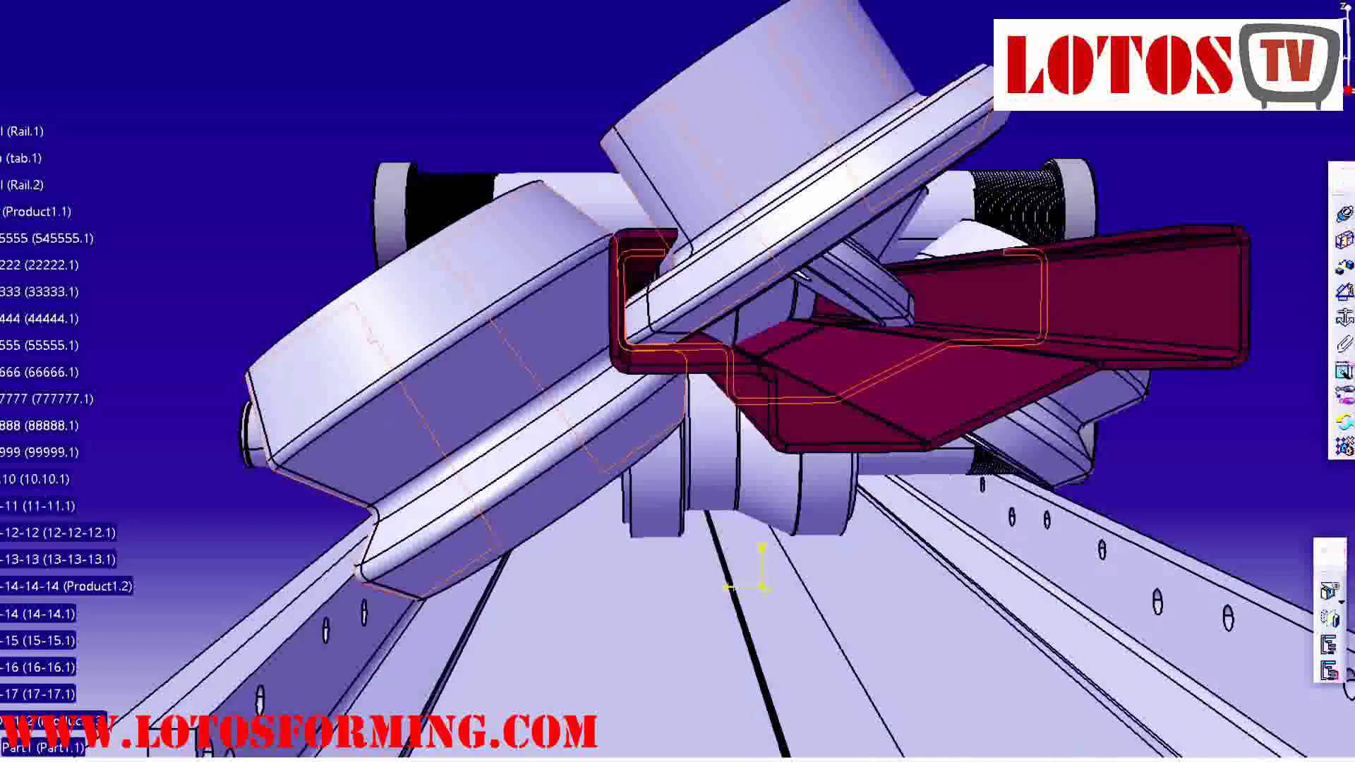
click(1330, 730)
middle_drag(585, 384, 678, 392)
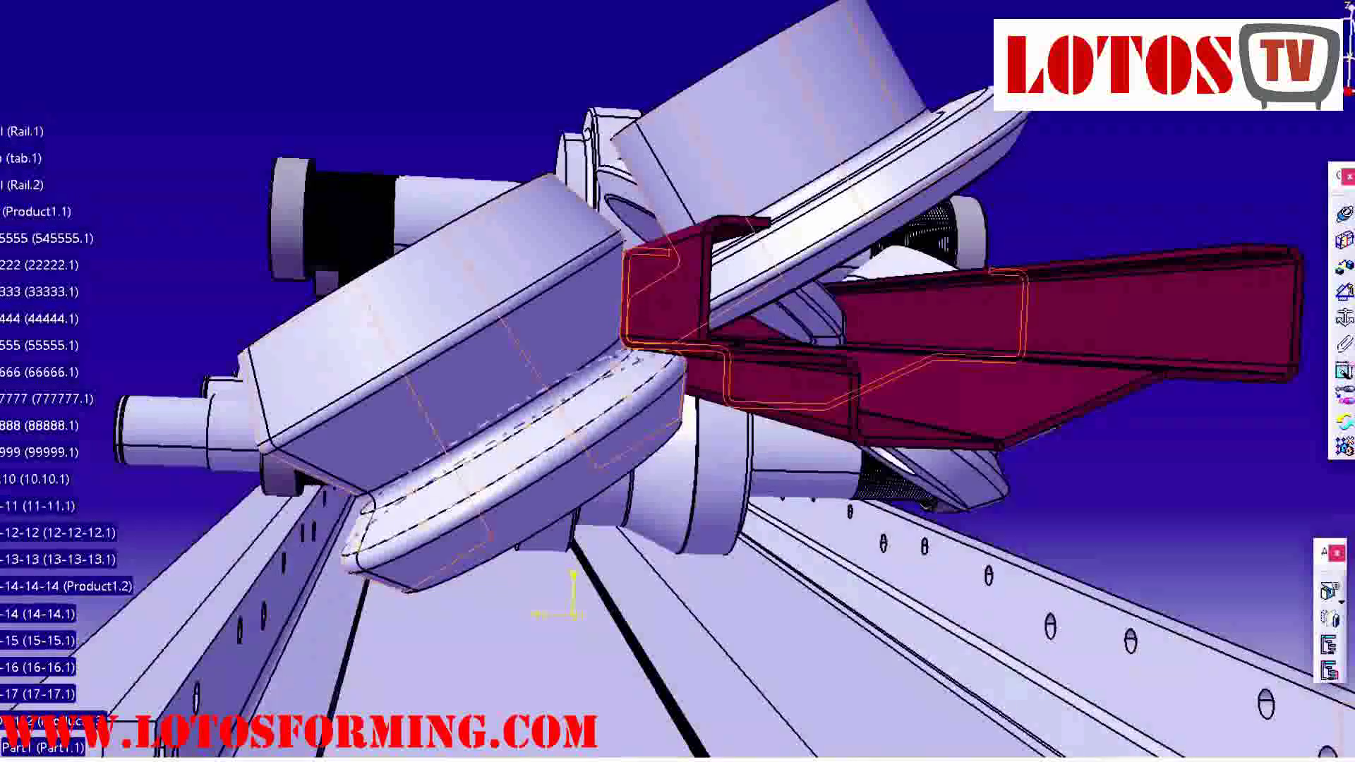
mouse_move(627, 564)
middle_down()
mouse_move(649, 635)
mouse_move(677, 353)
mouse_move(659, 364)
middle_up()
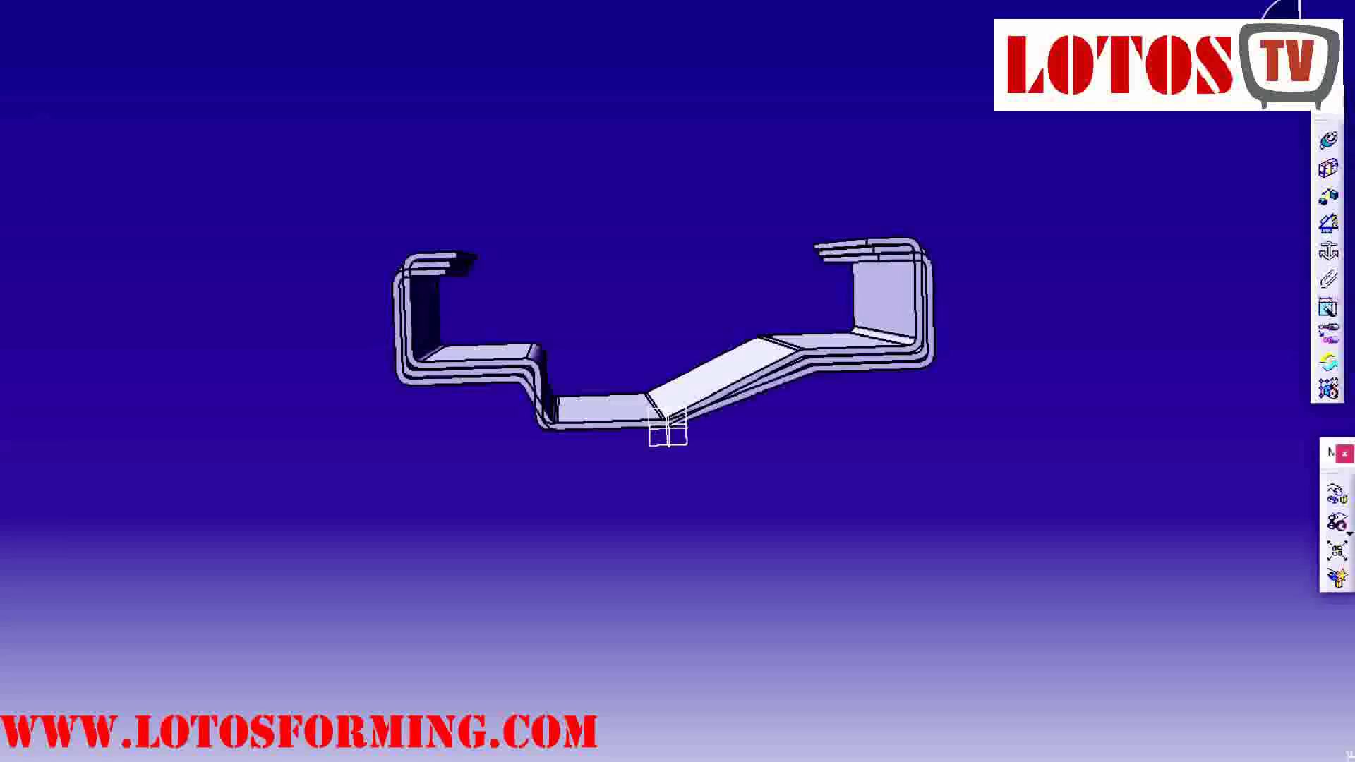
- Show the next flower pattern stages one by one, in which the offset step and sloped web gradually flatten
click(28, 161)
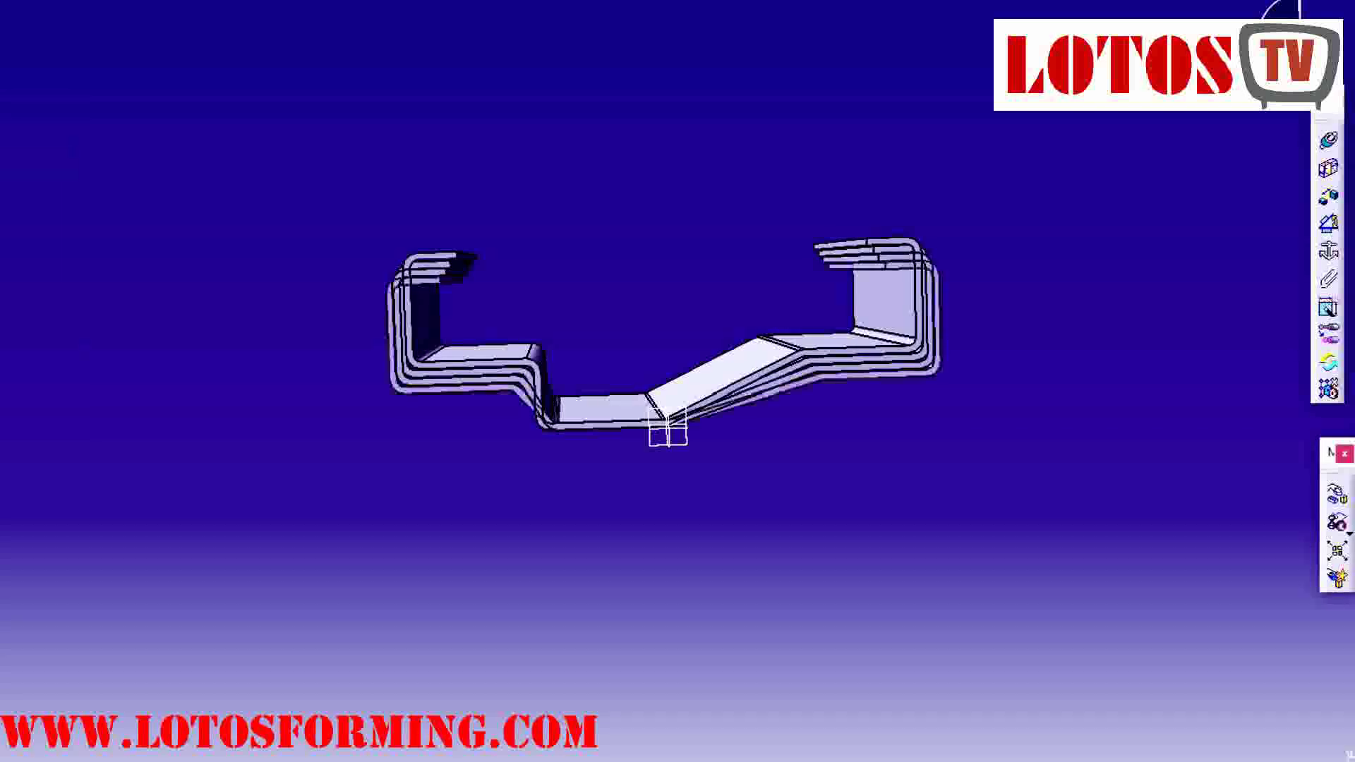
right_click(1, 445)
click(21, 122)
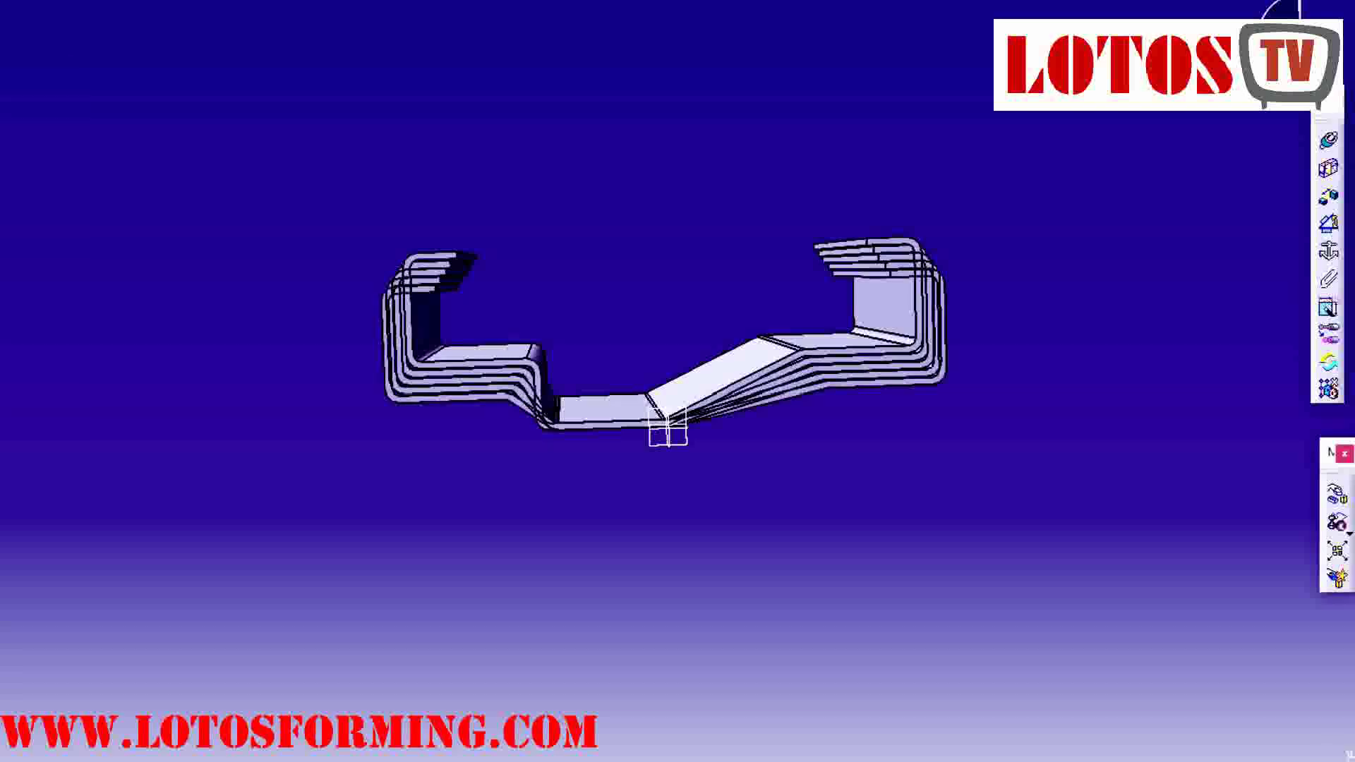
right_click(1, 437)
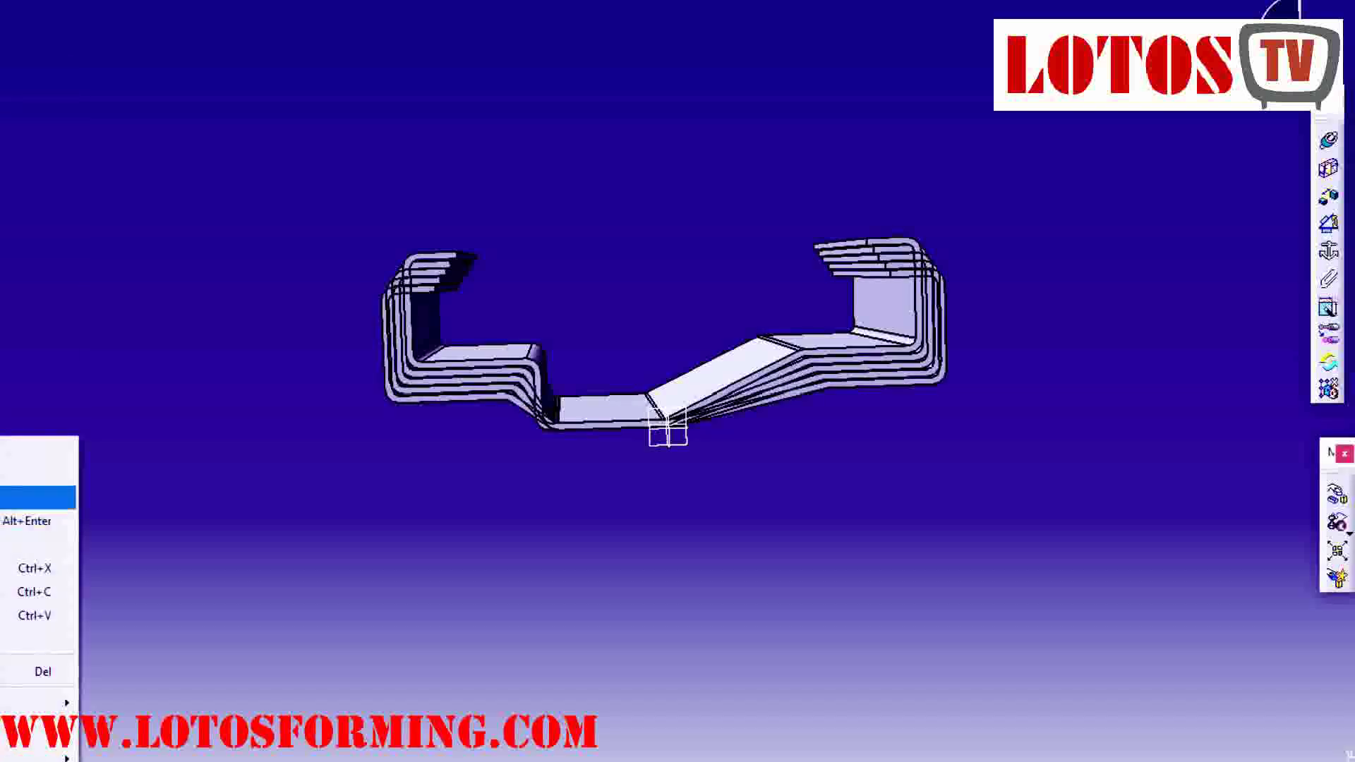
right_click(1, 399)
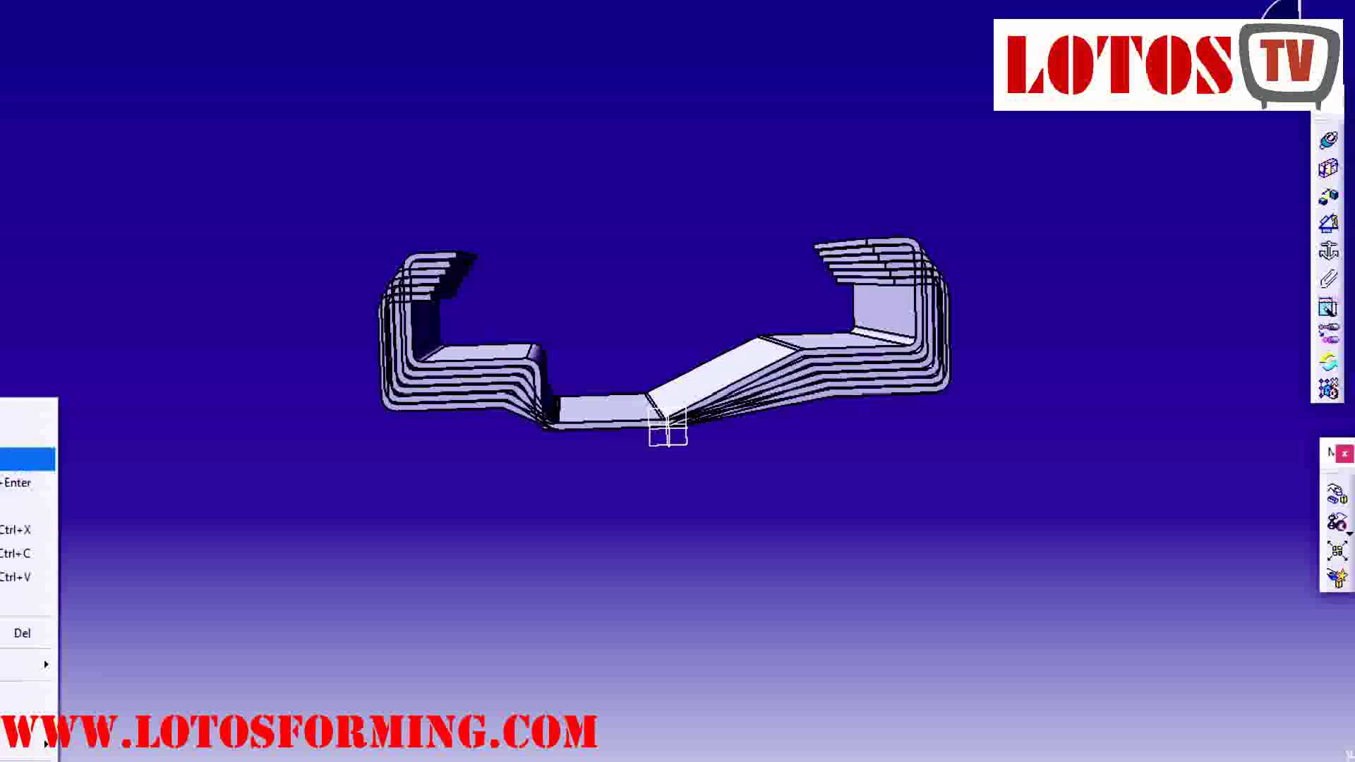
click(1, 458)
right_click(2, 373)
click(1, 435)
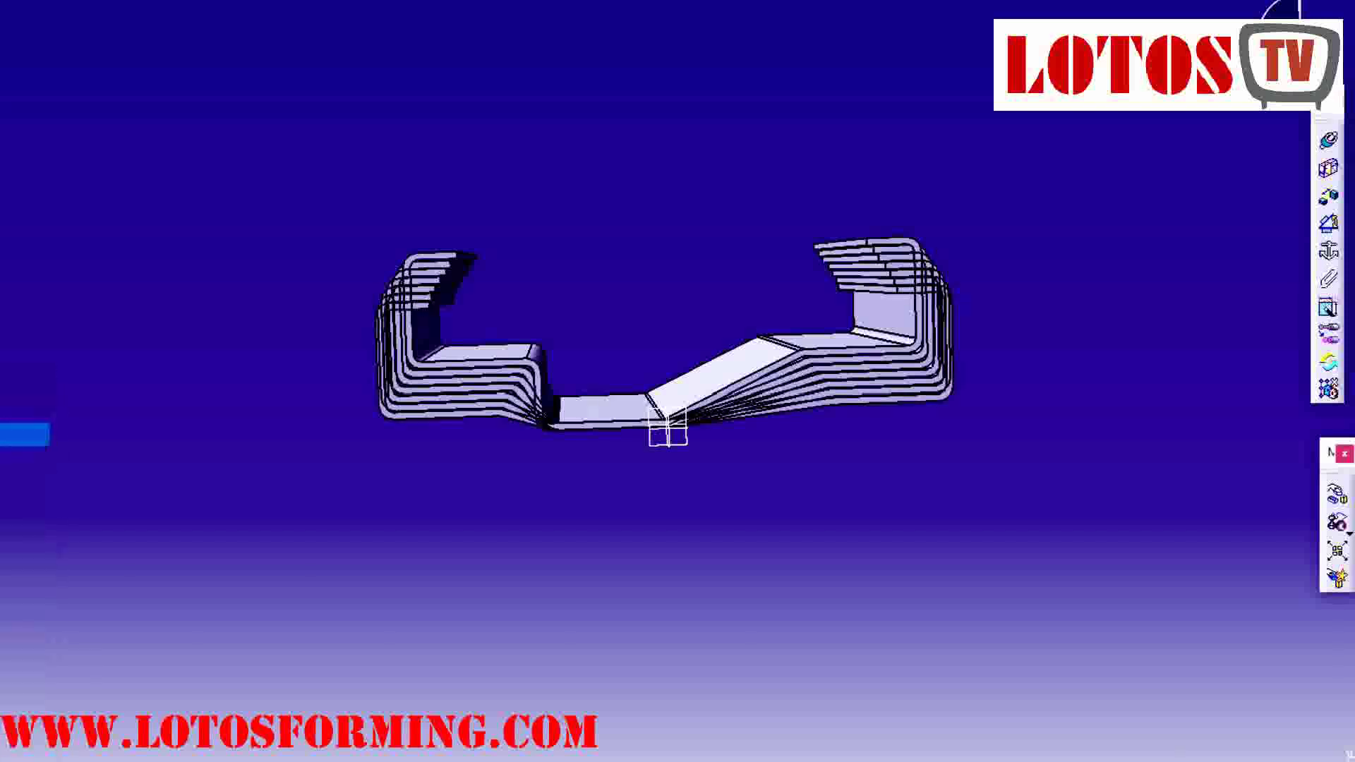
right_click(1, 346)
click(2, 409)
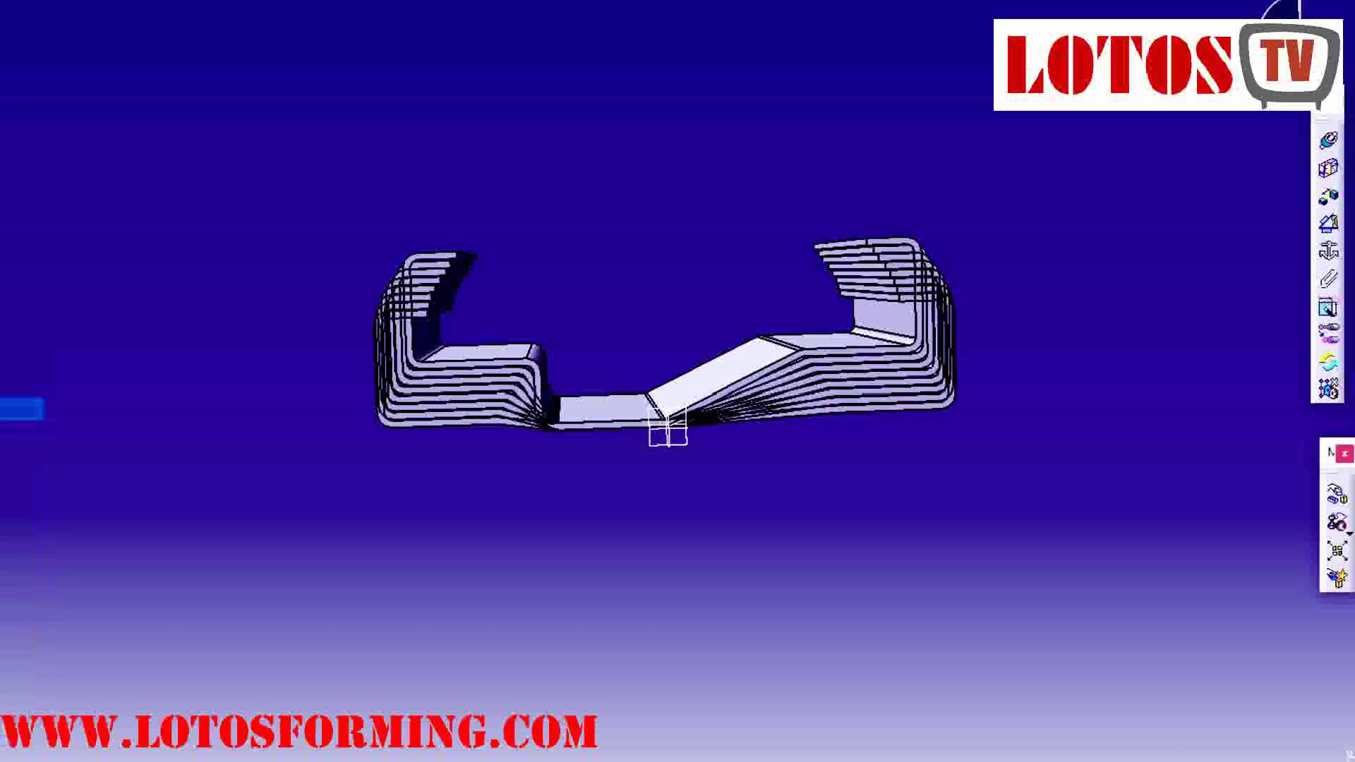
- Show the following flower pattern stages one by one, in which both upright side legs fold outward until flat
right_click(1, 313)
click(1, 374)
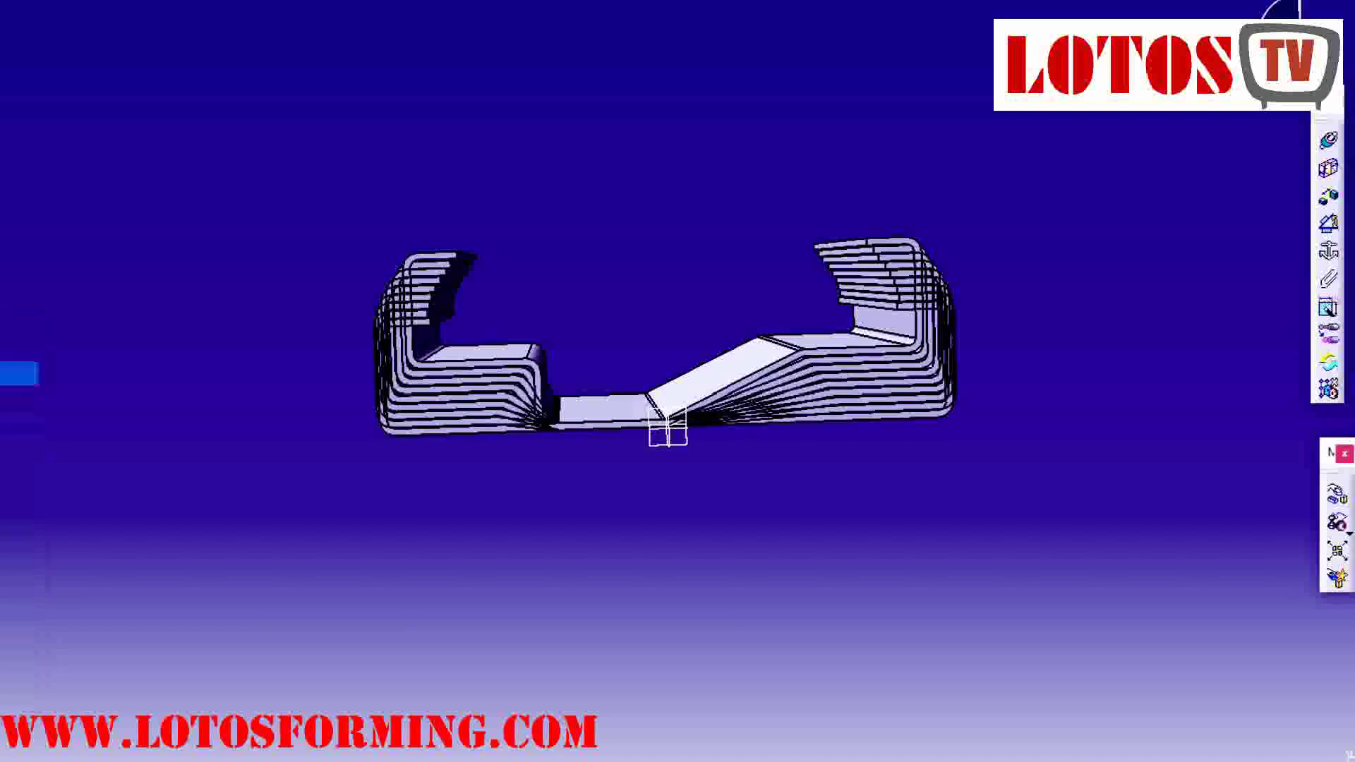
right_click(1, 282)
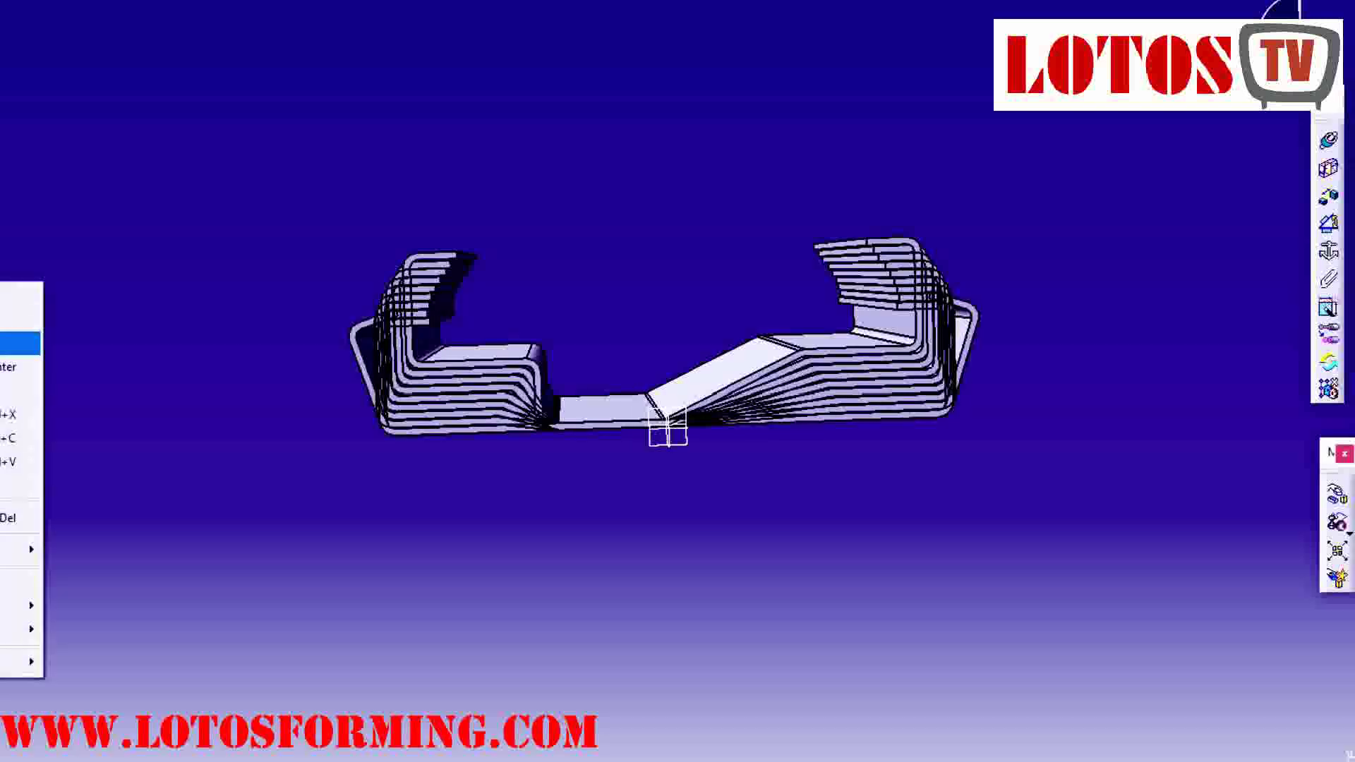
click(1, 343)
right_click(2, 254)
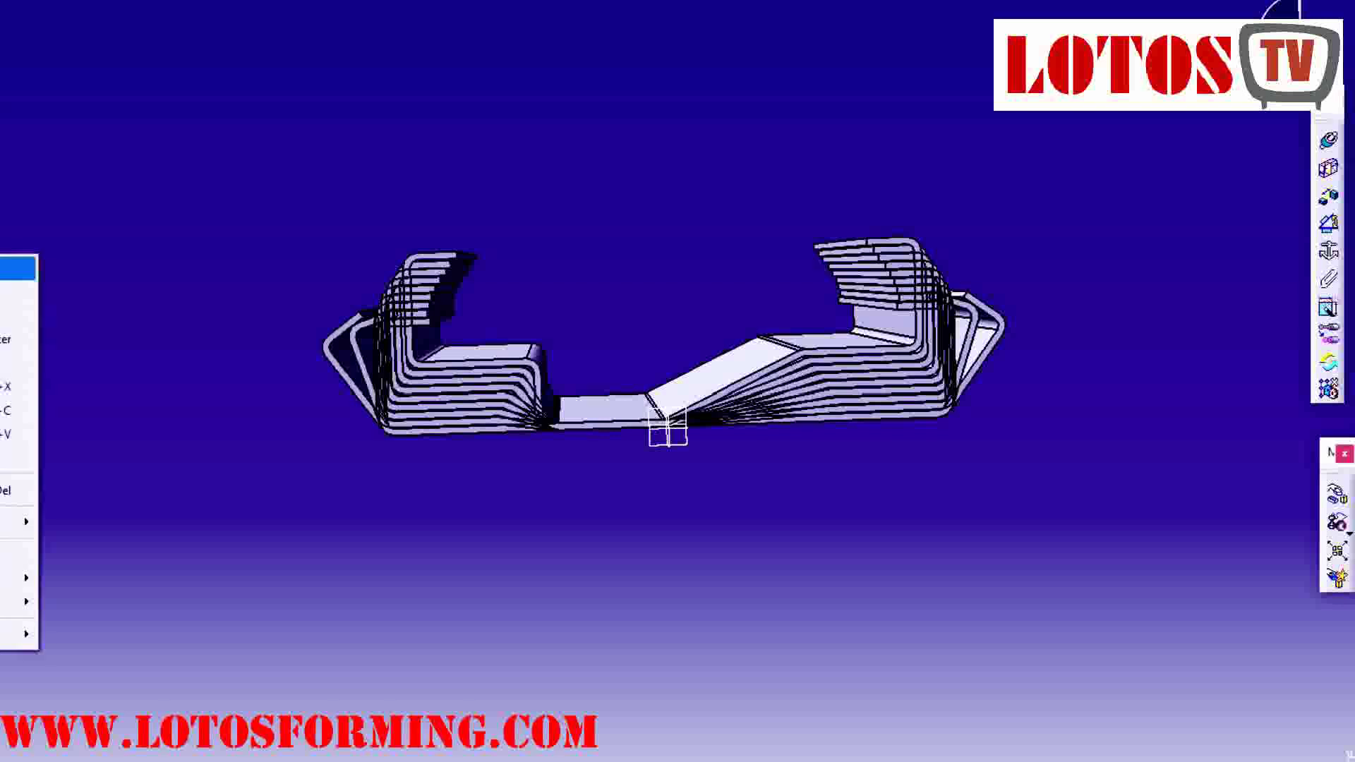
click(1, 316)
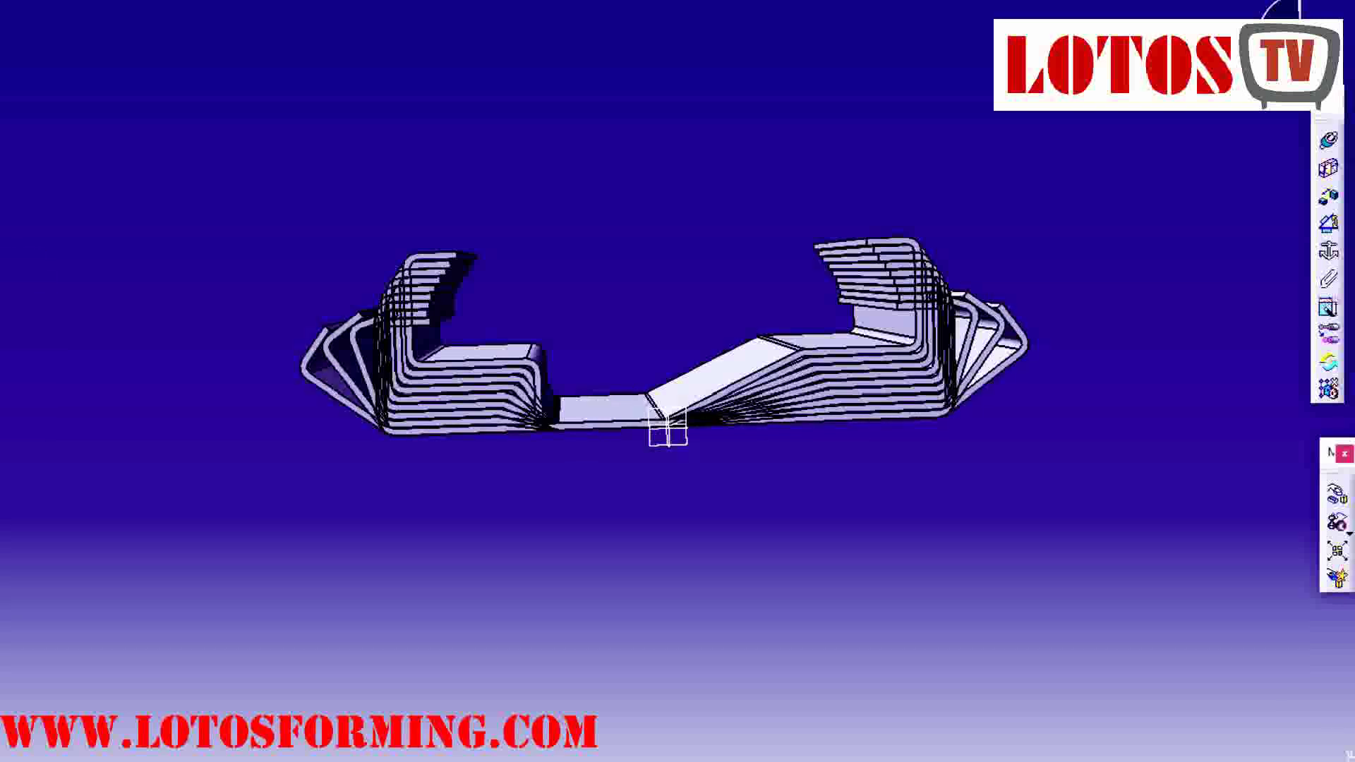
right_click(1, 227)
click(1, 287)
right_click(1, 192)
click(2, 252)
- Show the remaining flower pattern stages in turn, in which the short outer lips open outward toward the flat strip
right_click(1, 167)
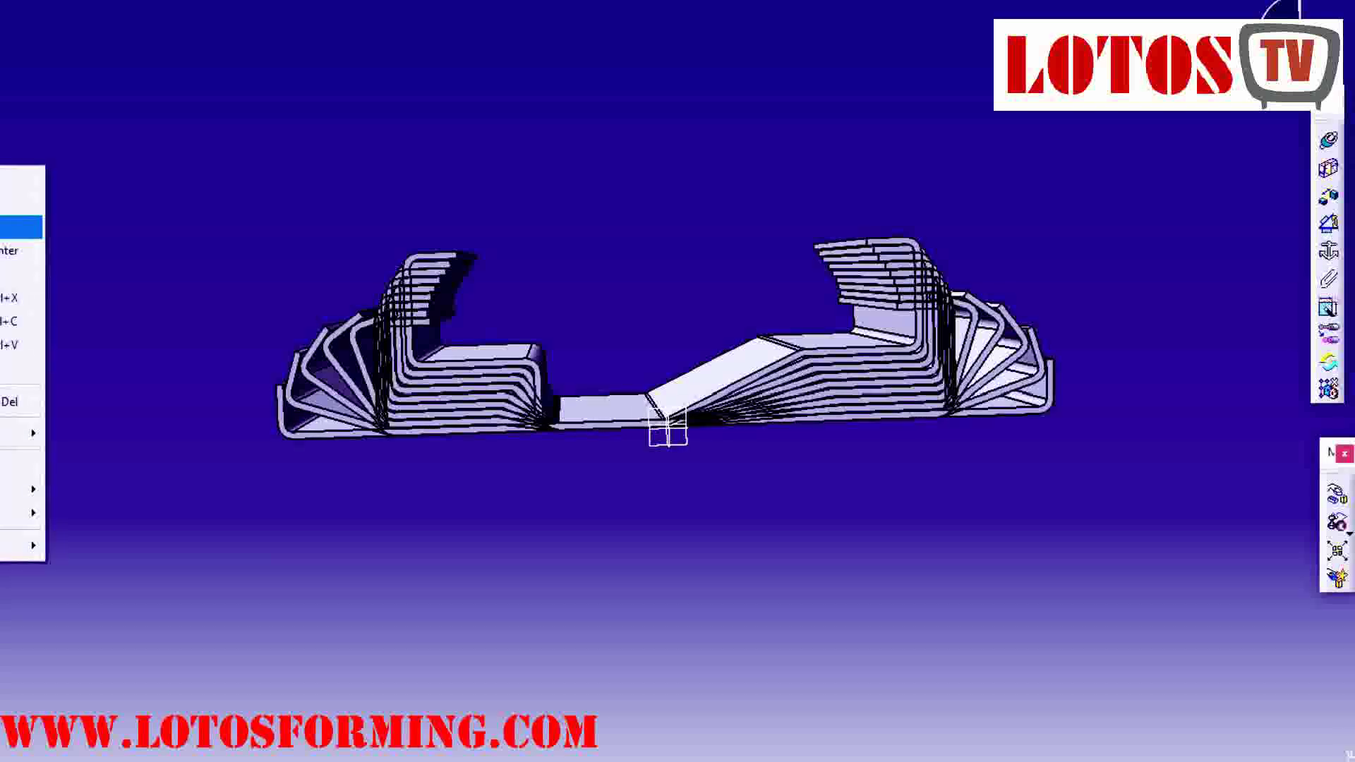
key(Return)
right_click(2, 138)
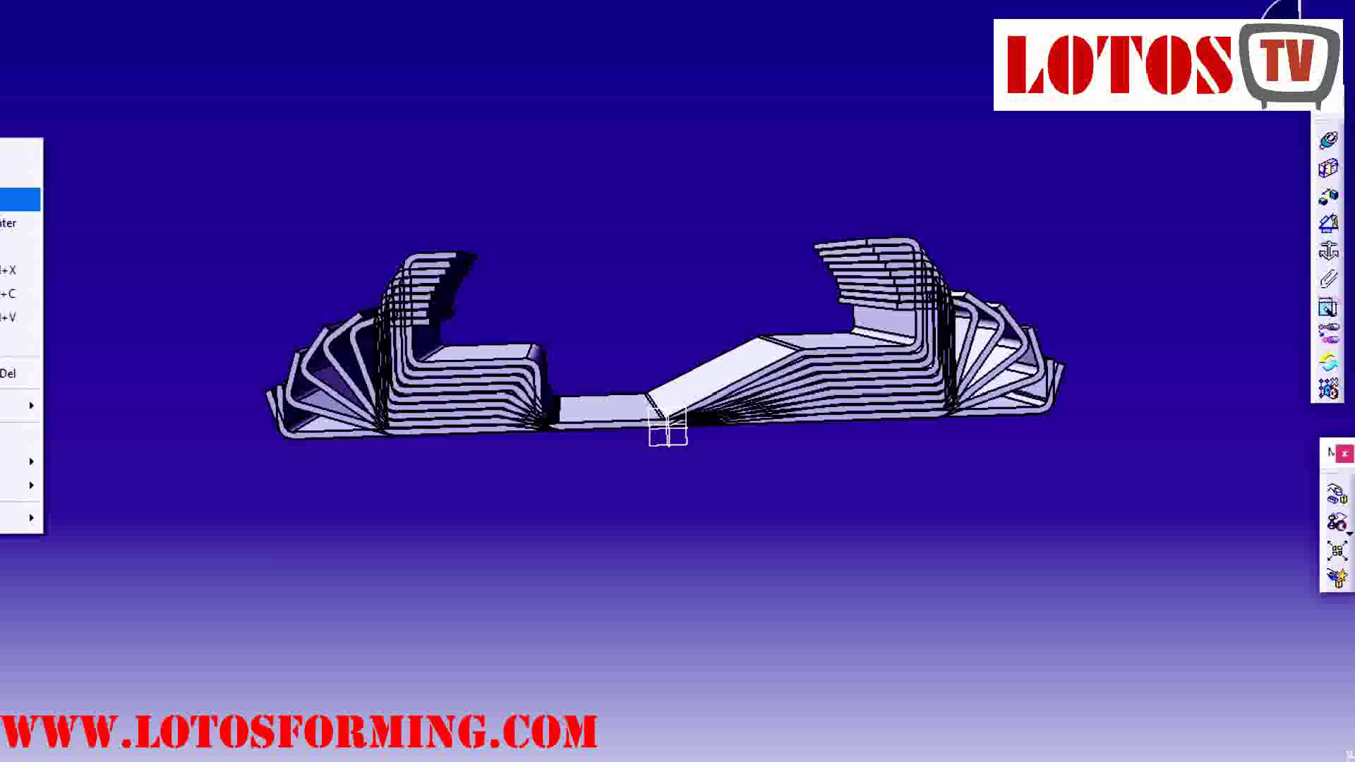
key(Return)
right_click(1, 110)
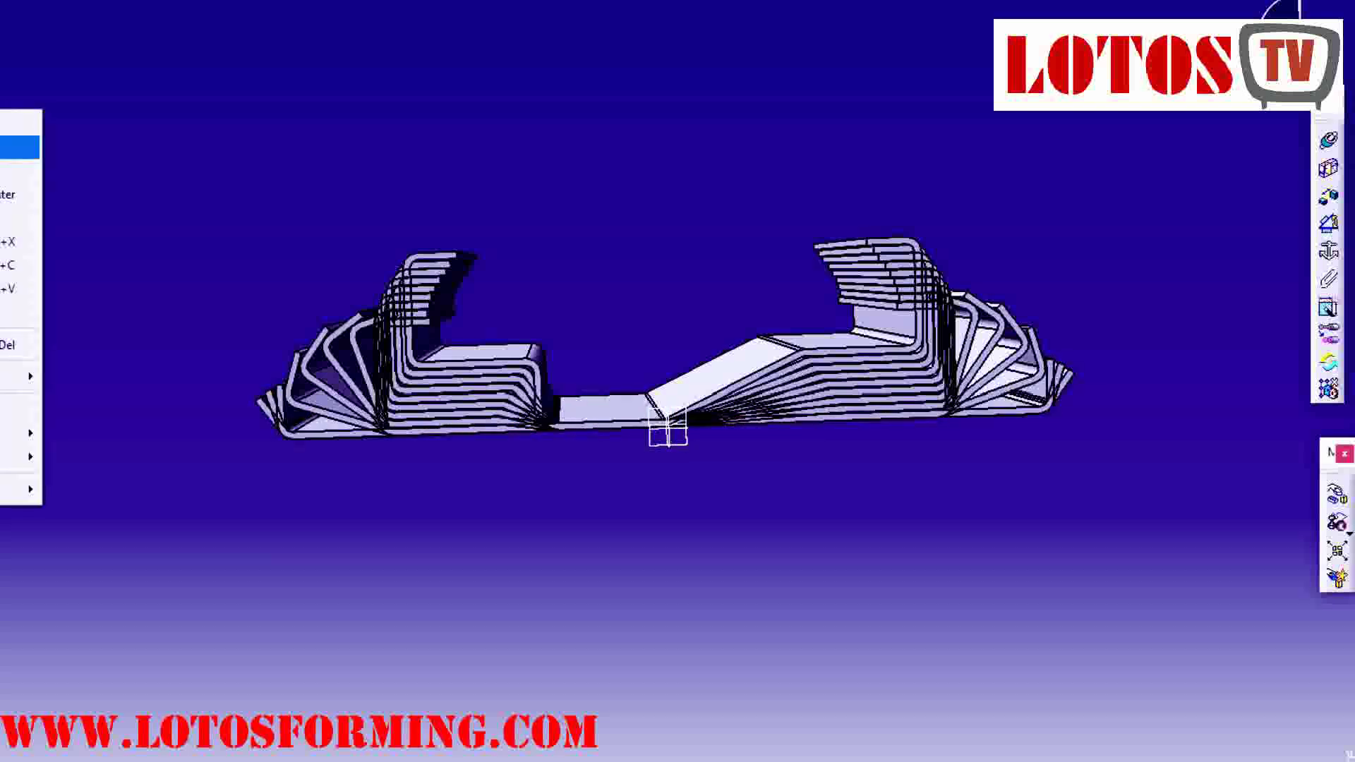
key(Return)
right_click(1, 78)
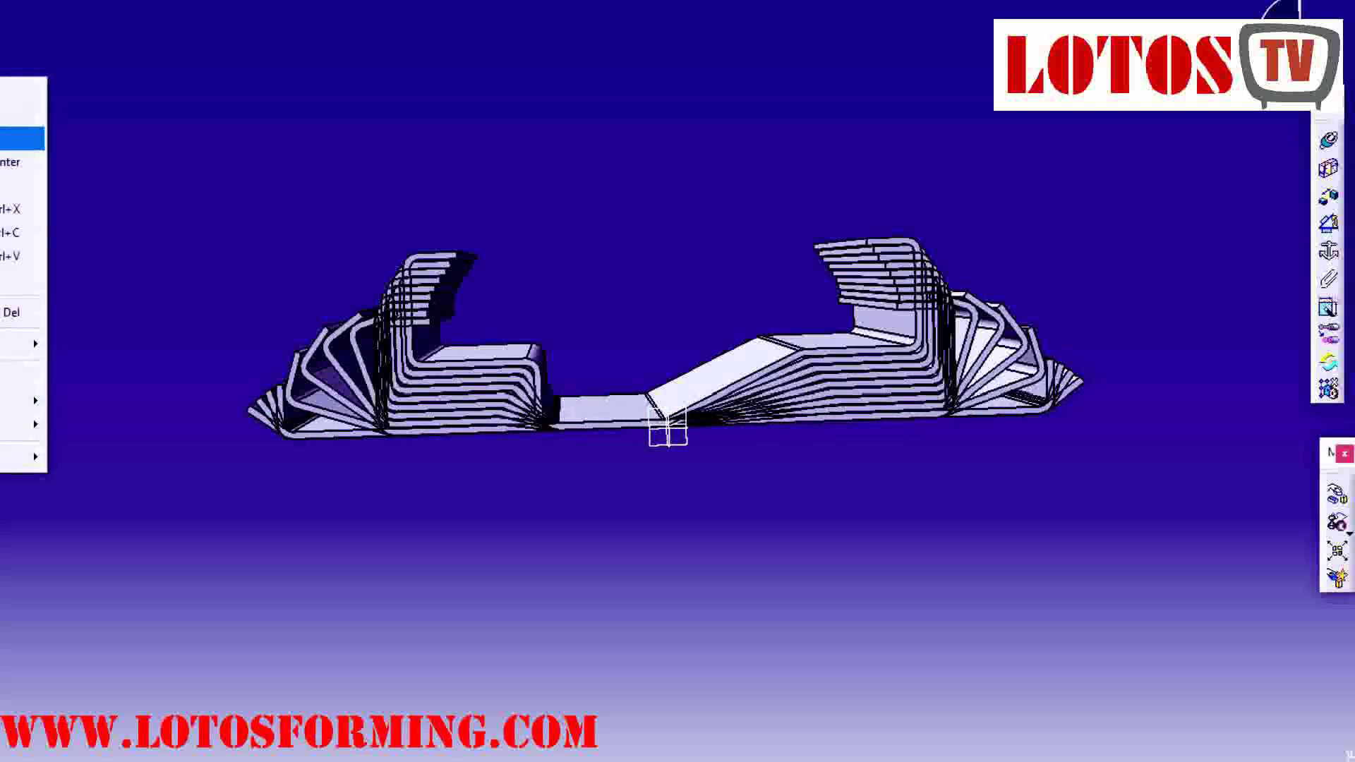